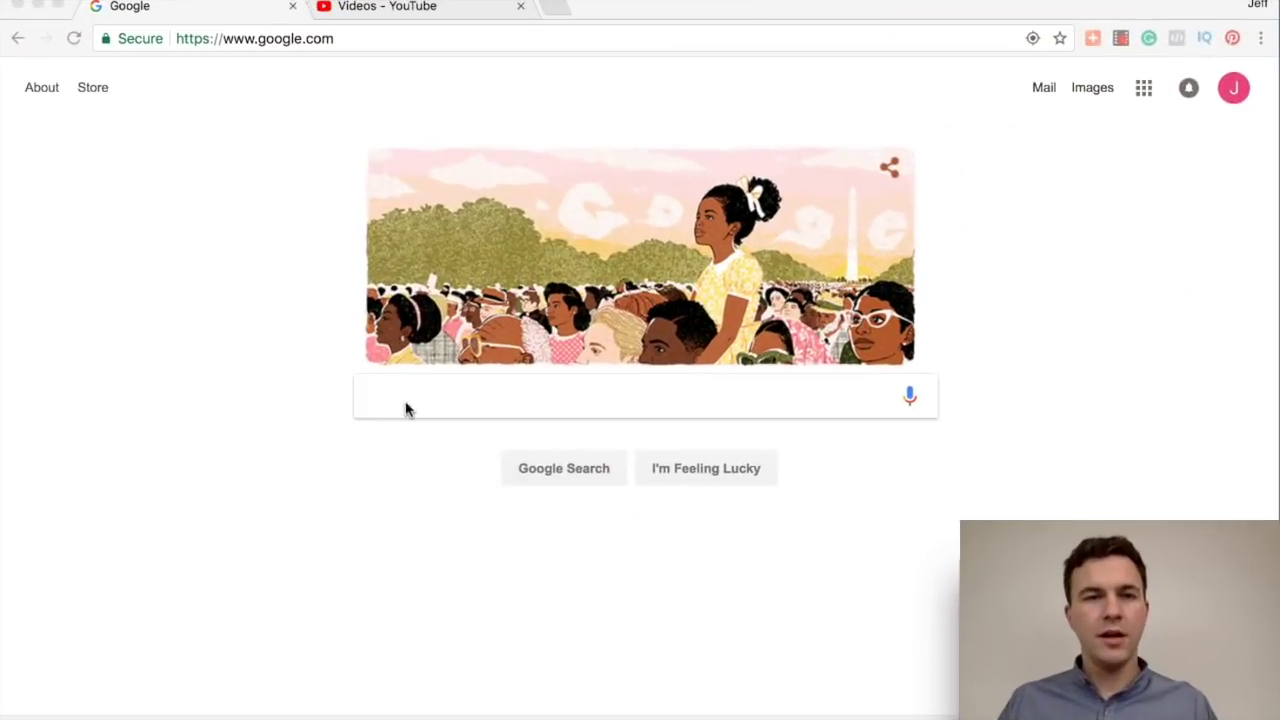
- Search Google for 'fiverr' and open the 'Fiverr.com - Fiverr - Official Site' result
text(five)
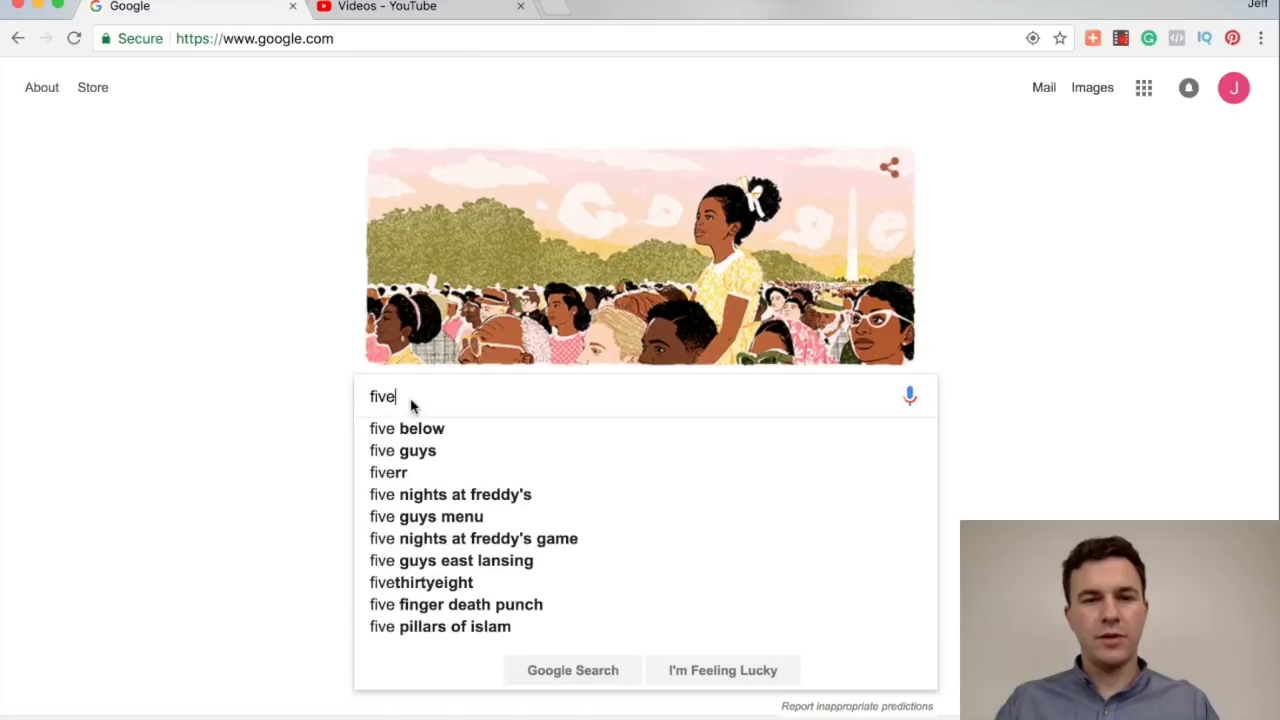
text(rr)
key(Return)
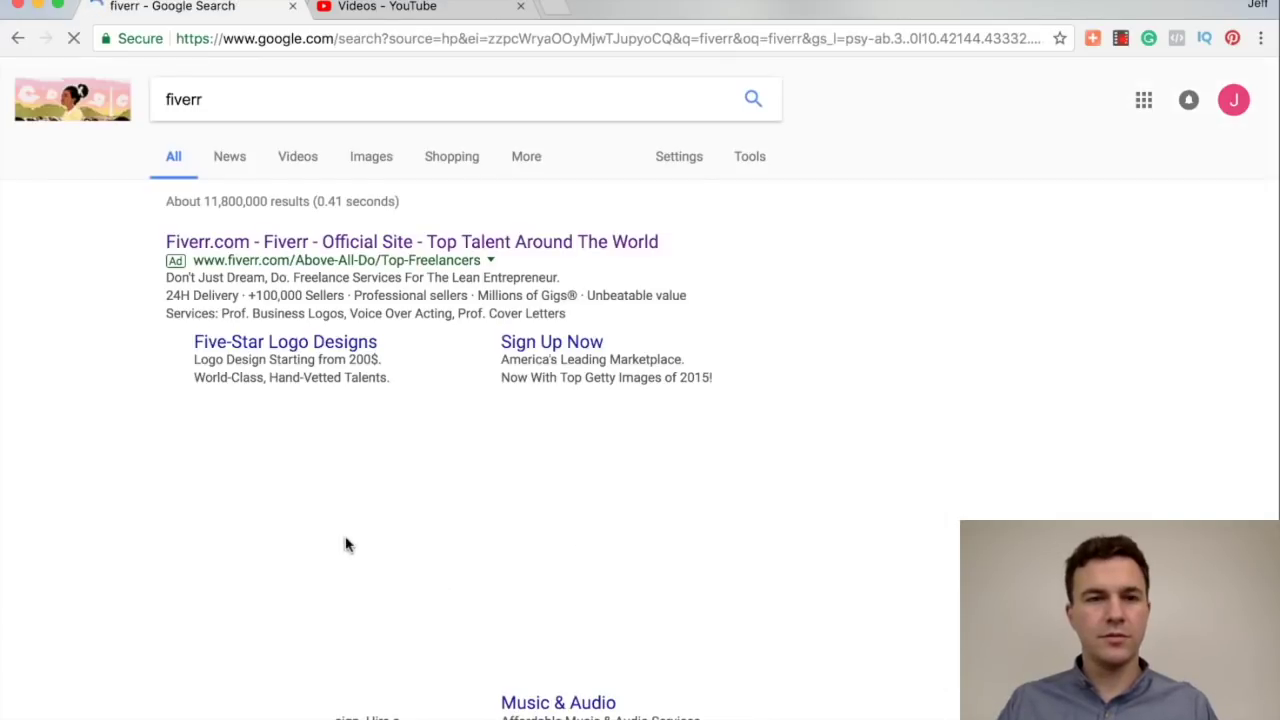
click(268, 437)
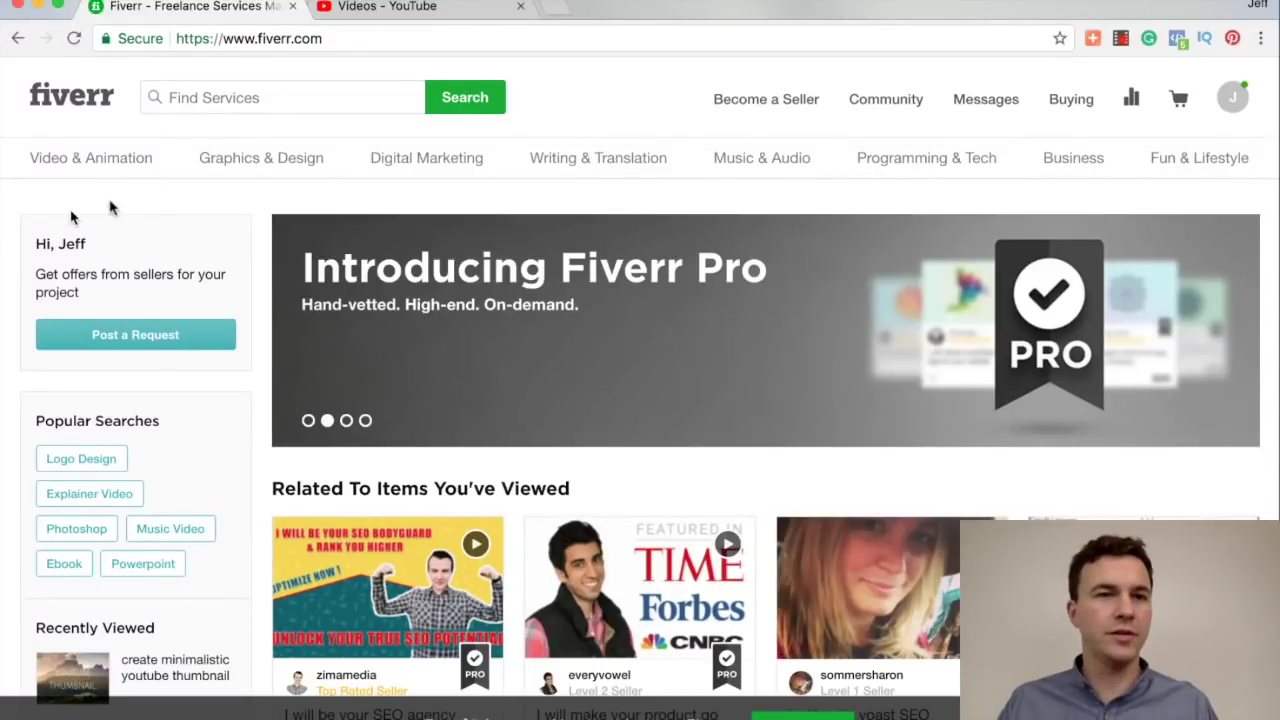
- Search Fiverr for 'youtube thumbnail' using the recent search, then browse the $5 gig listings
click(187, 97)
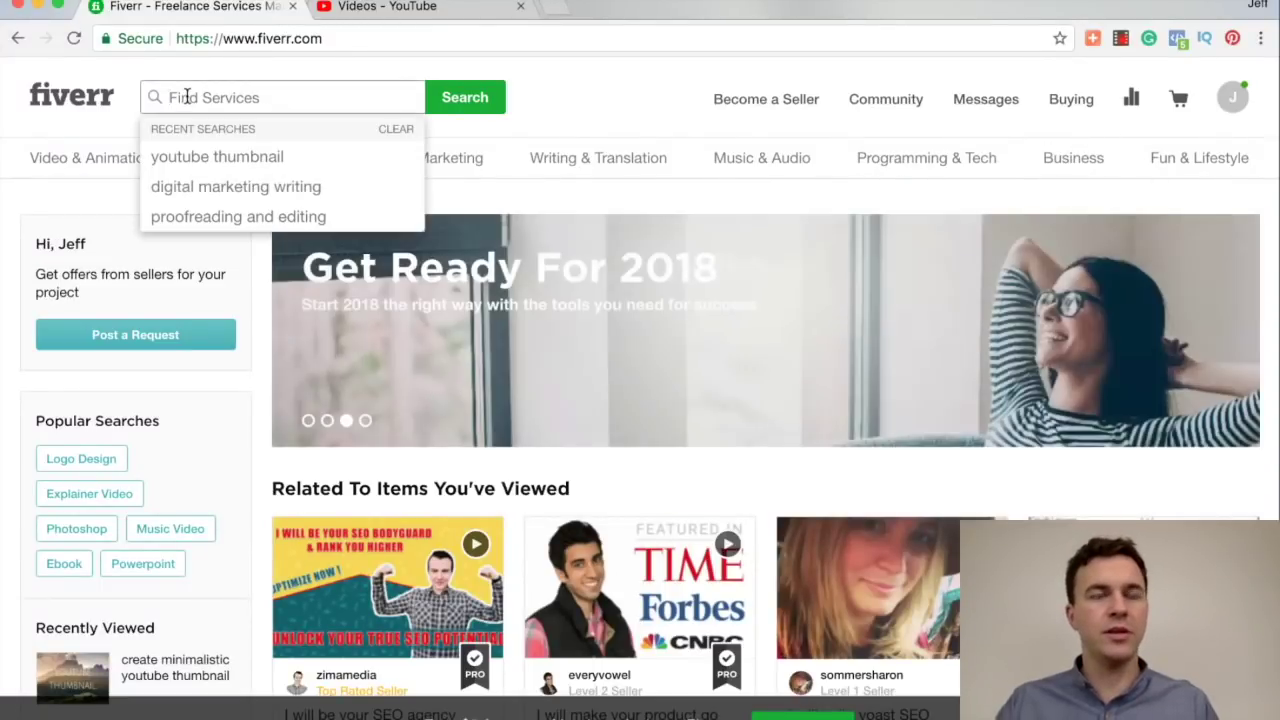
click(201, 157)
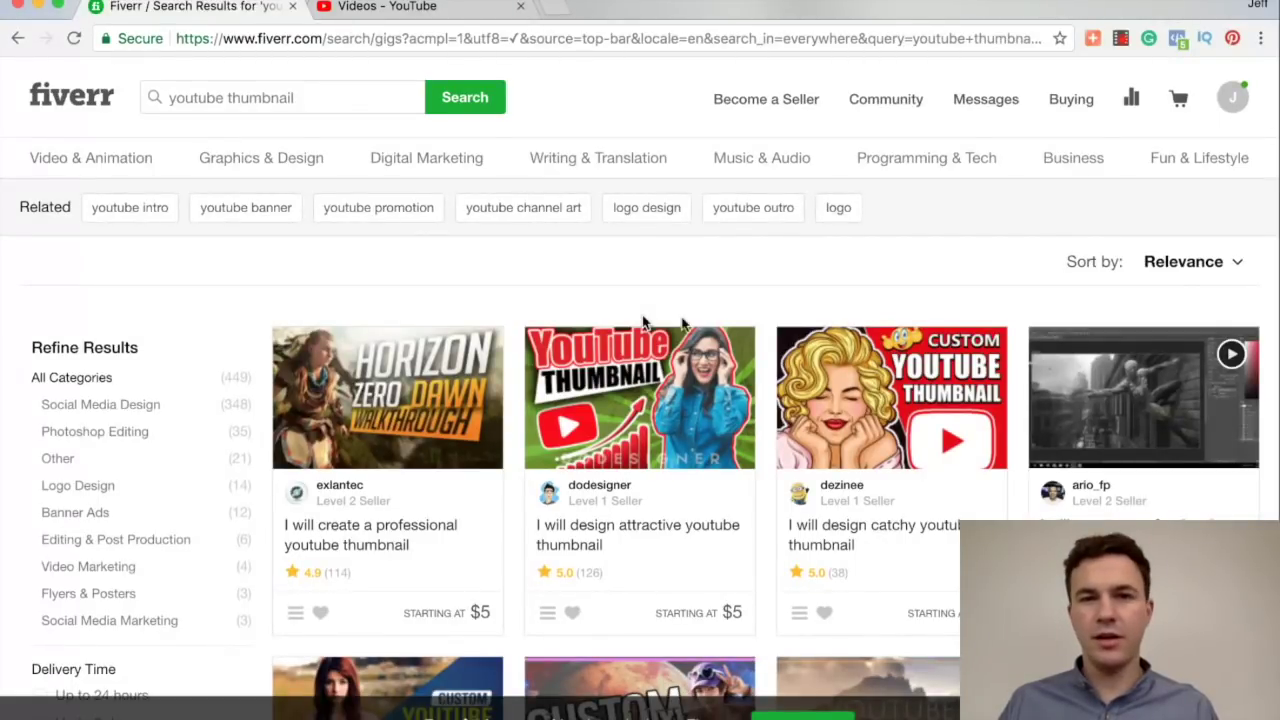
scroll(770, 481, down, 1)
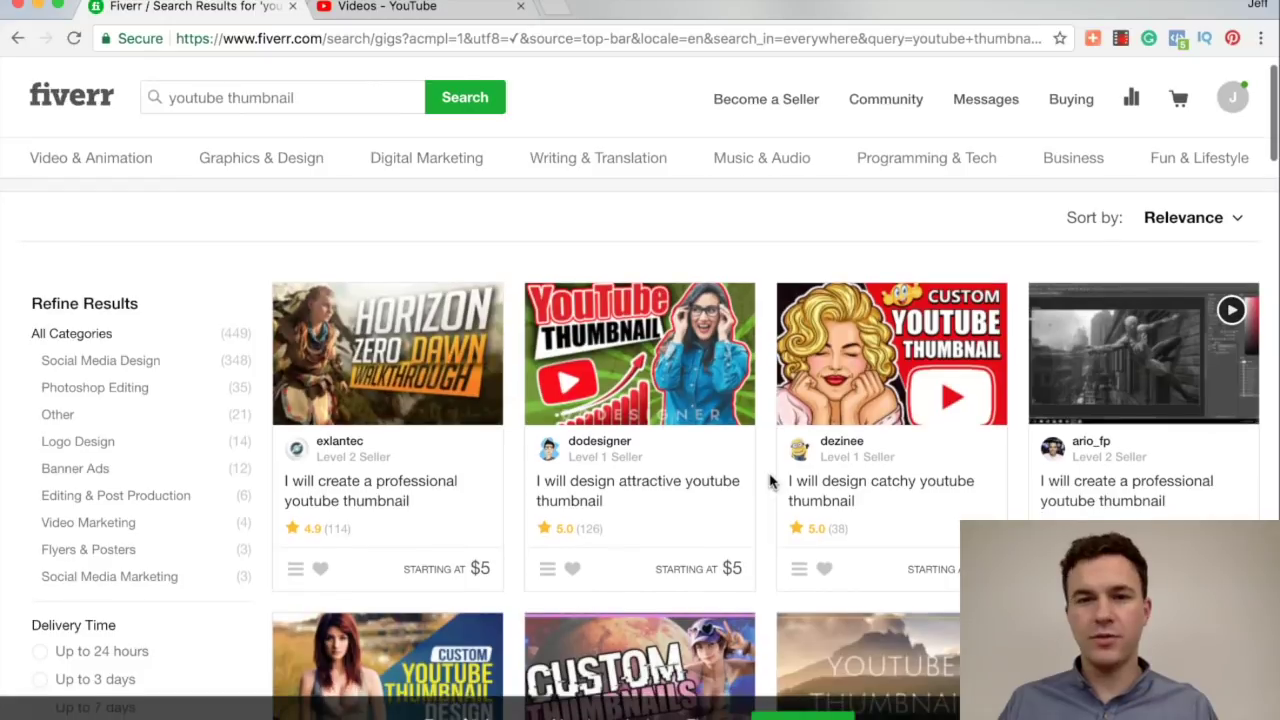
scroll(770, 481, down, 1)
scroll(770, 481, down, 2)
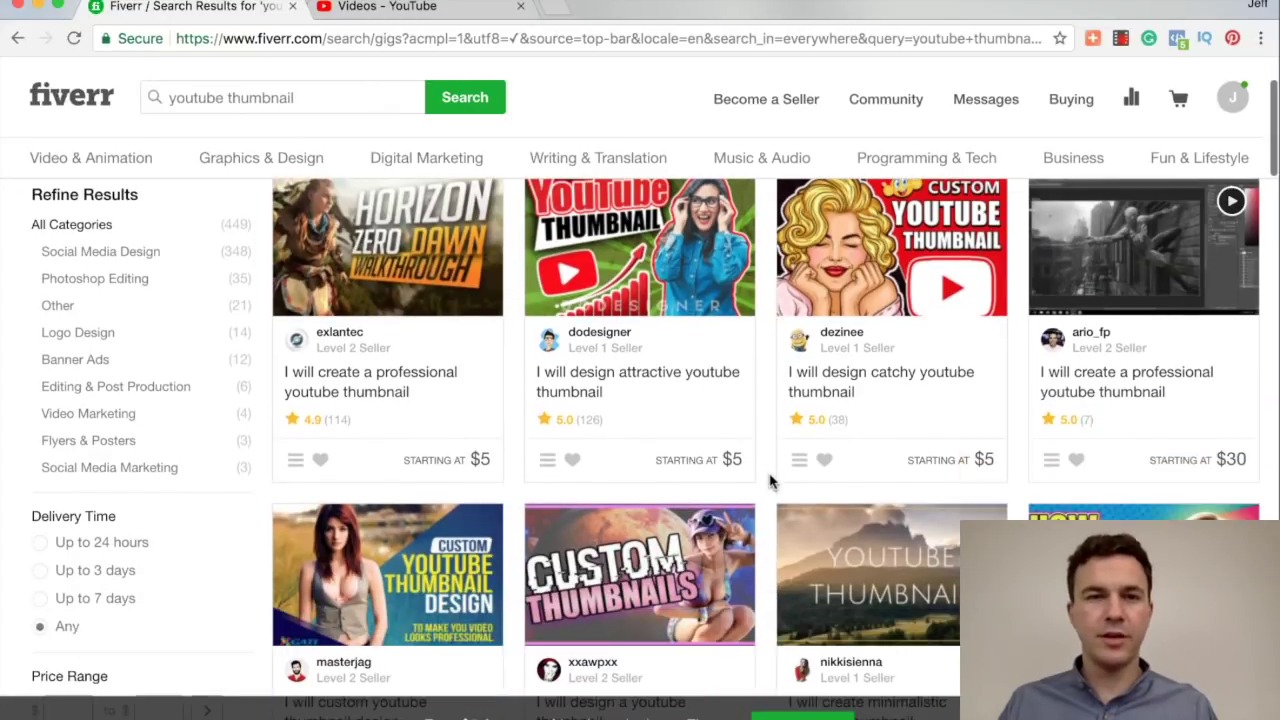
scroll(770, 481, down, 3)
scroll(770, 481, down, 2)
scroll(770, 481, down, 3)
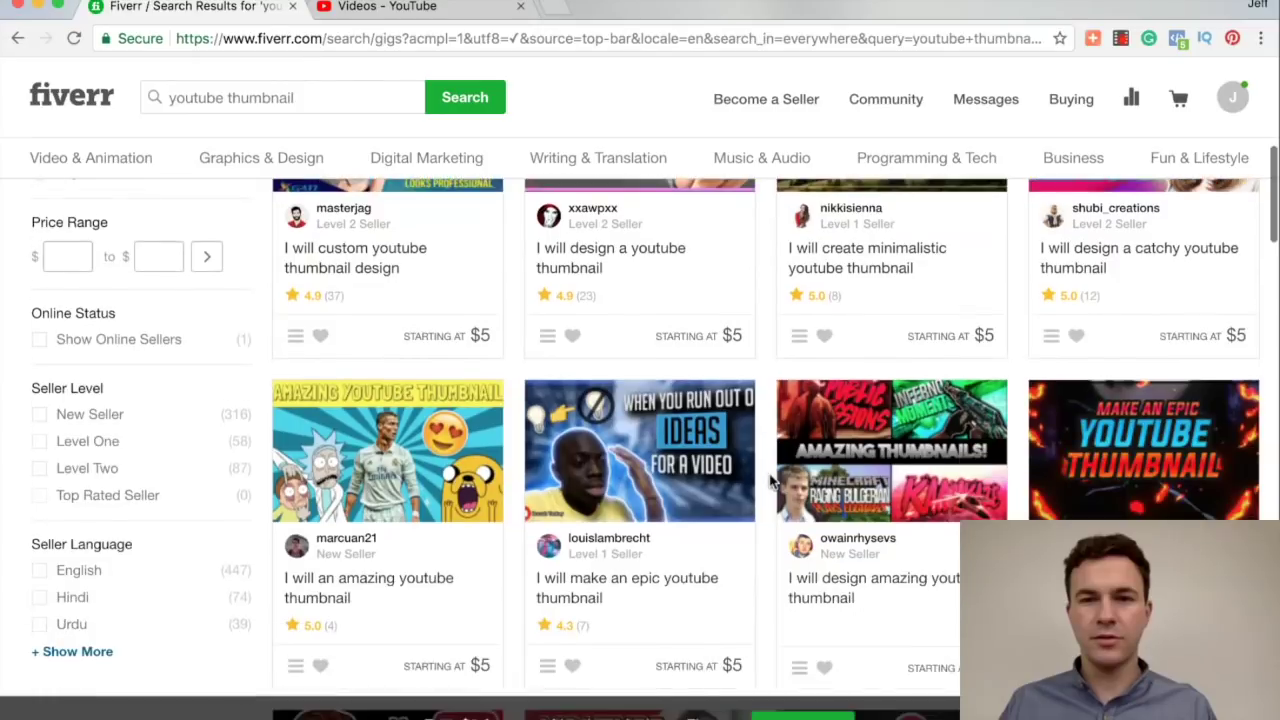
scroll(770, 481, down, 1)
scroll(770, 481, down, 1)
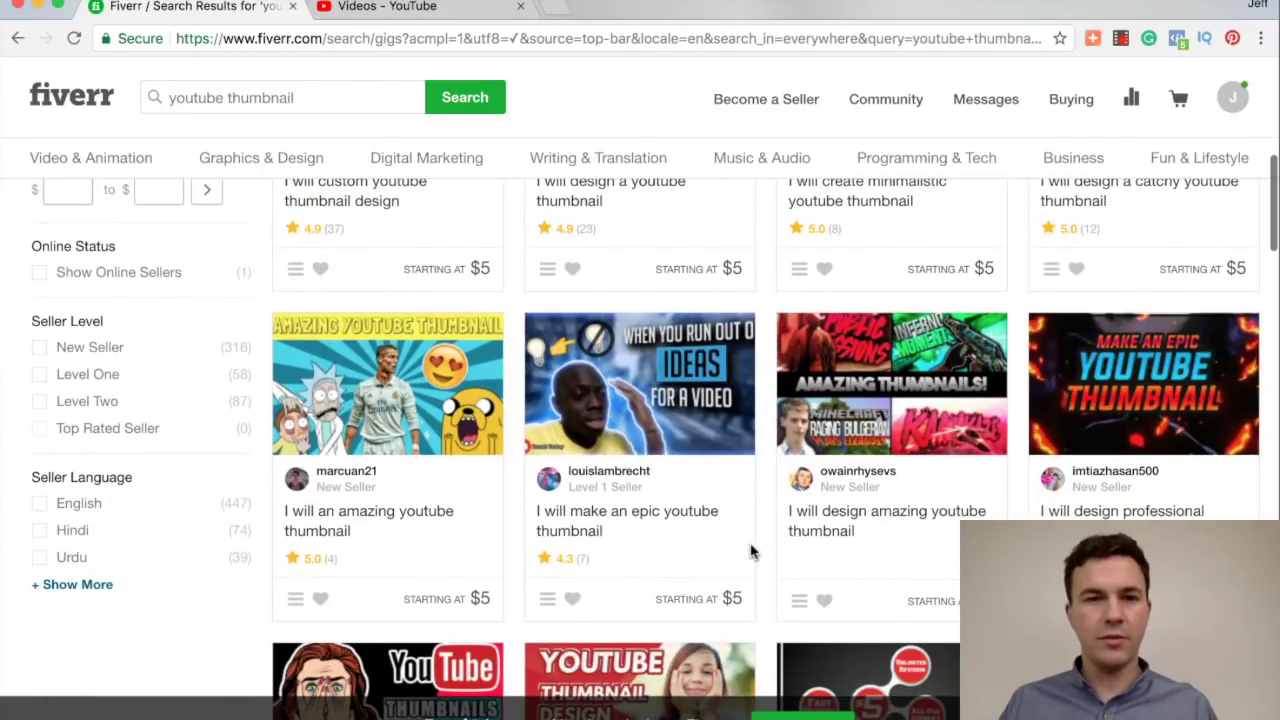
scroll(753, 551, down, 2)
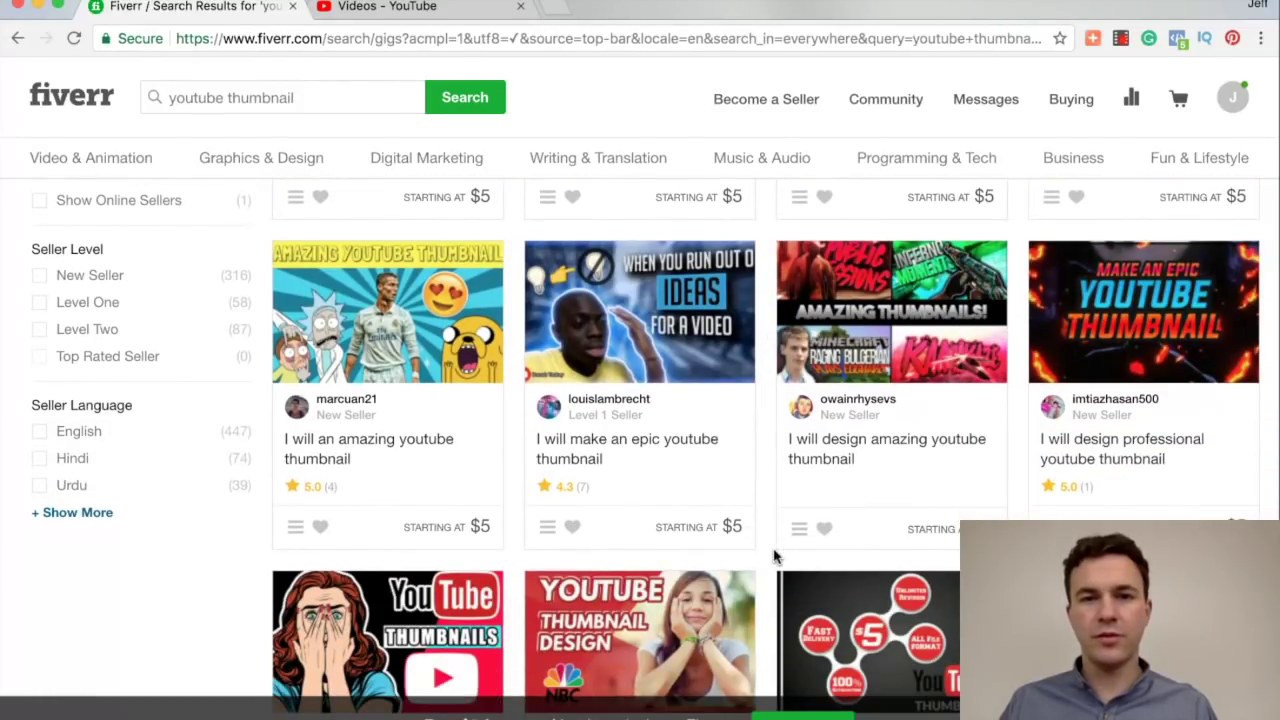
scroll(773, 556, down, 4)
scroll(773, 556, down, 1)
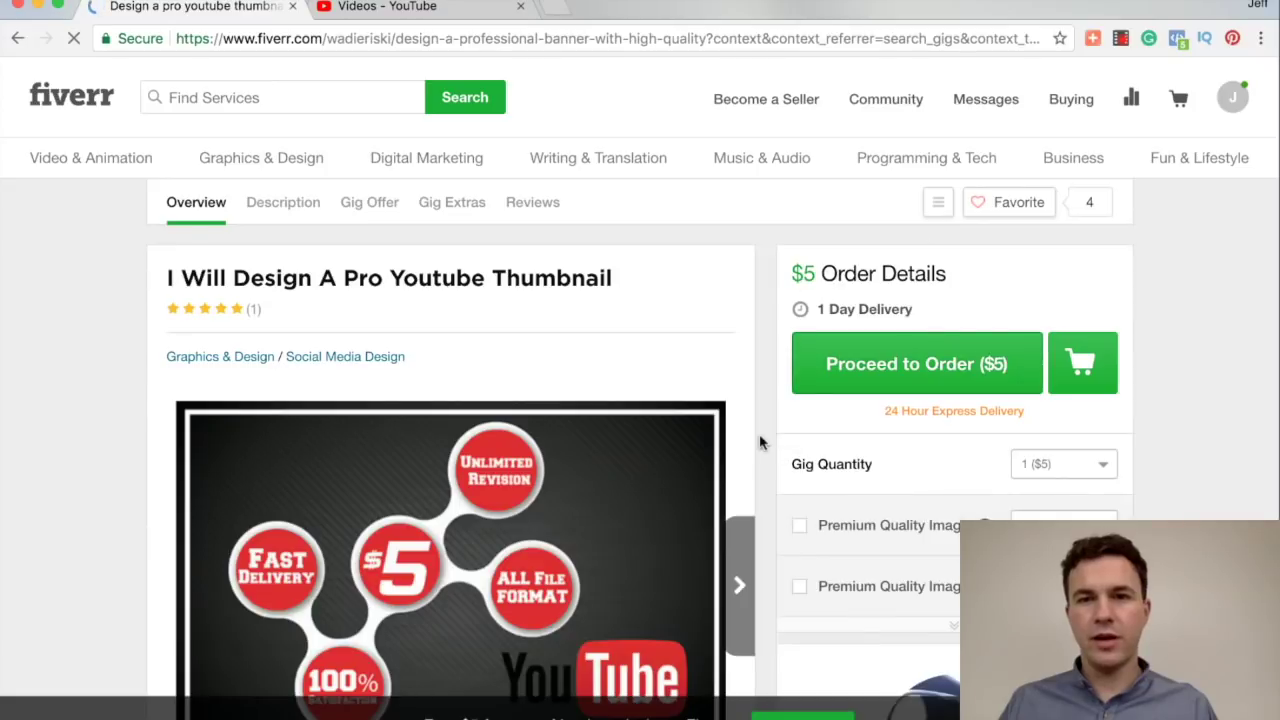
- Read the pro gig's About This Gig, $5 order details and single five-star review, then return to results
scroll(780, 488, down, 1)
scroll(780, 488, down, 2)
scroll(780, 488, down, 3)
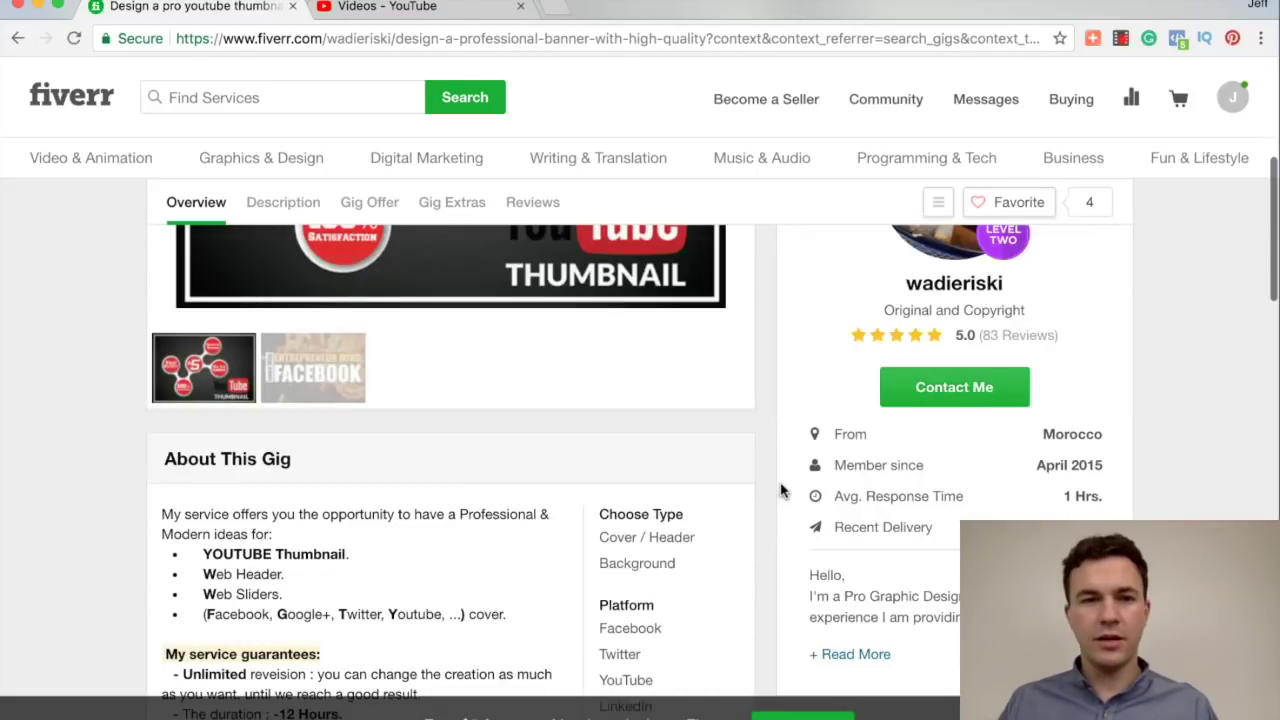
scroll(782, 490, down, 1)
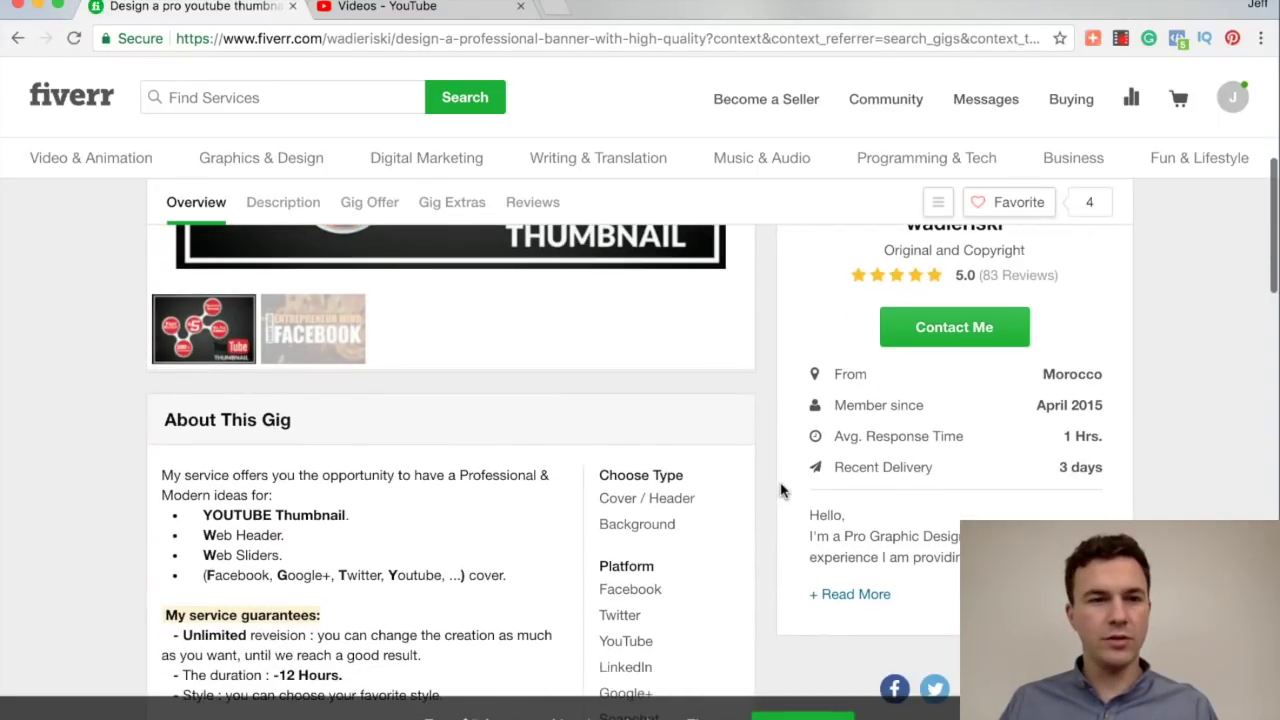
scroll(535, 560, down, 2)
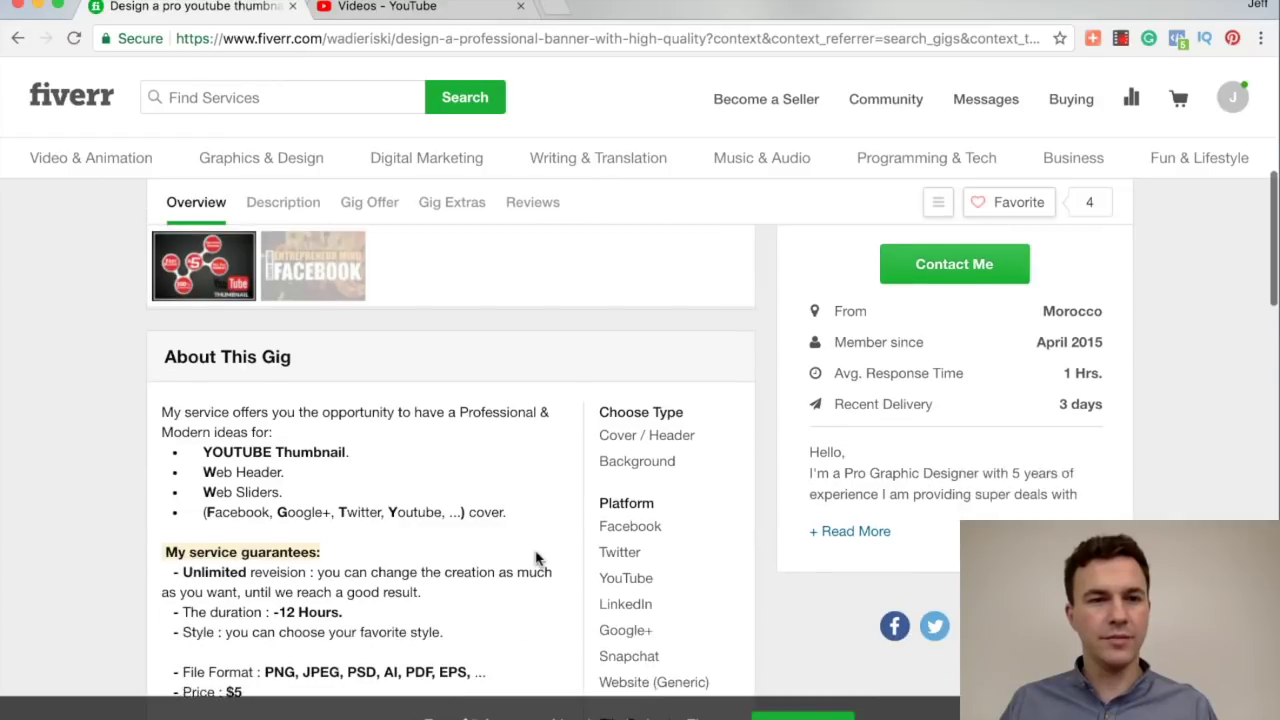
scroll(370, 478, down, 1)
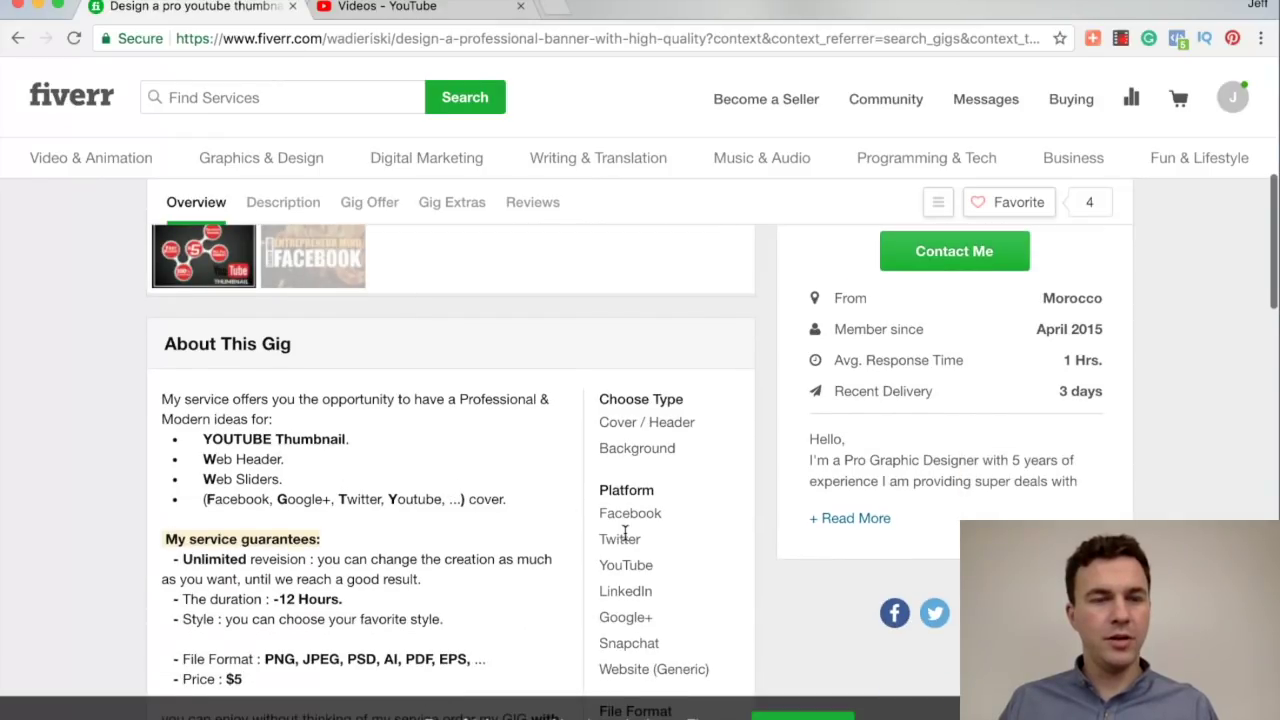
scroll(622, 532, down, 5)
scroll(620, 532, down, 2)
scroll(620, 532, down, 10)
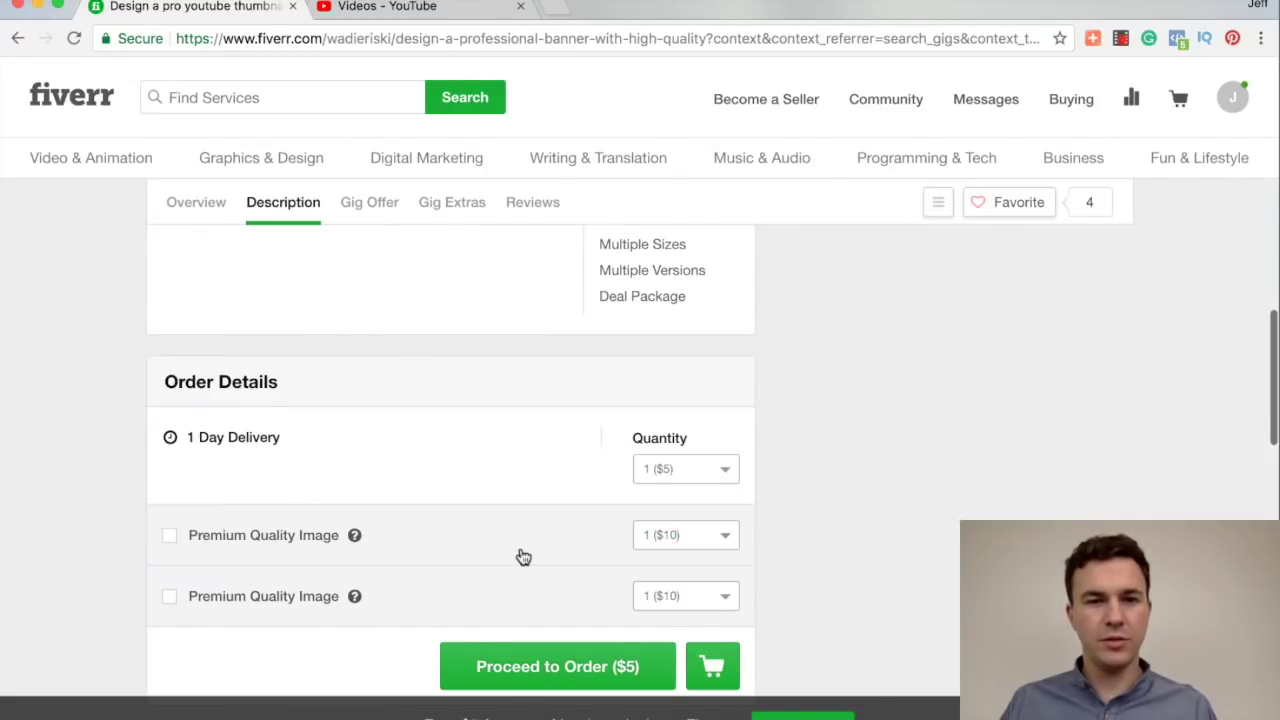
scroll(508, 502, down, 3)
scroll(509, 503, down, 2)
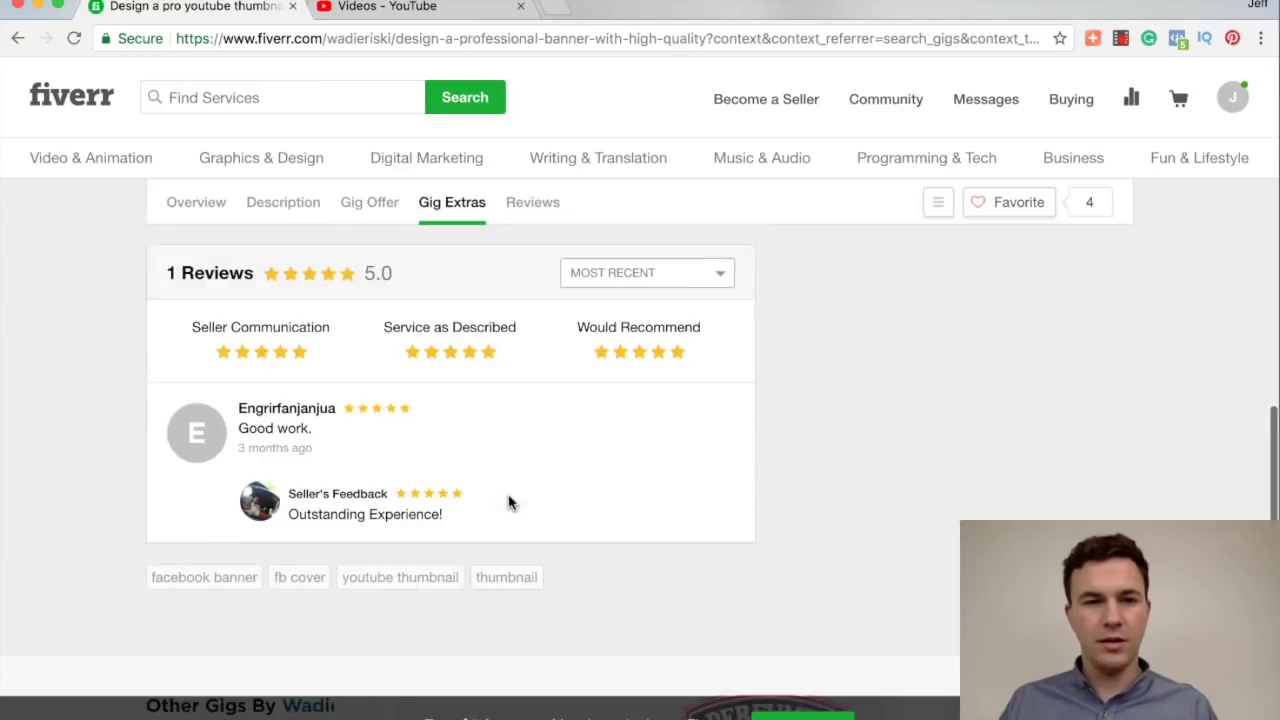
scroll(712, 508, up, 5)
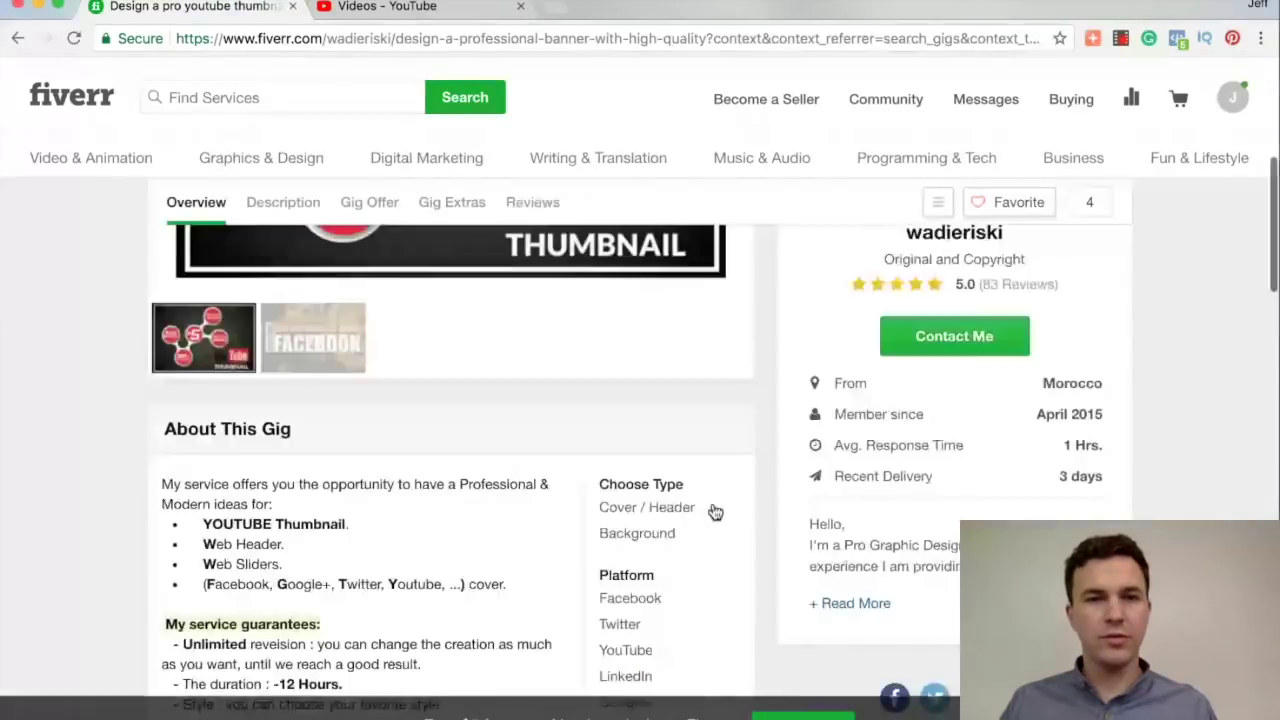
scroll(714, 514, up, 5)
key(alt+Left)
- Compare more thumbnail gigs and open 'I will create minimalistic youtube thumbnail'
scroll(806, 552, down, 3)
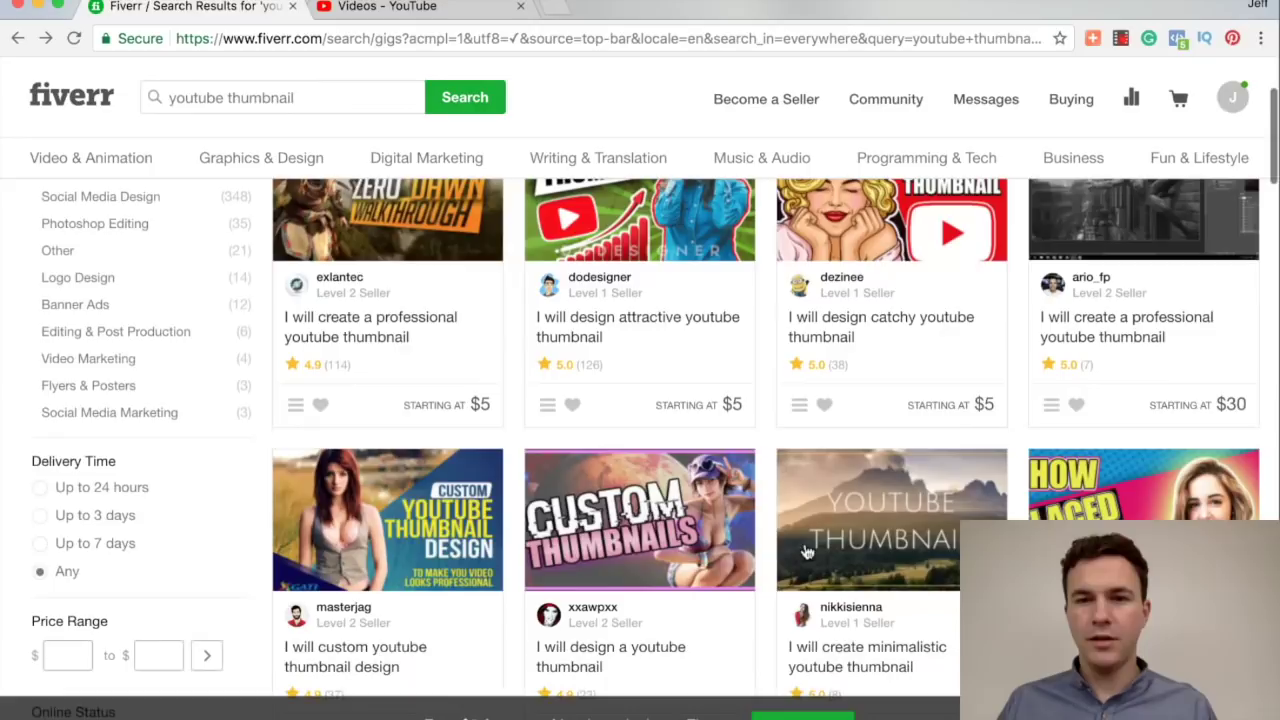
scroll(757, 623, down, 1)
scroll(757, 628, down, 1)
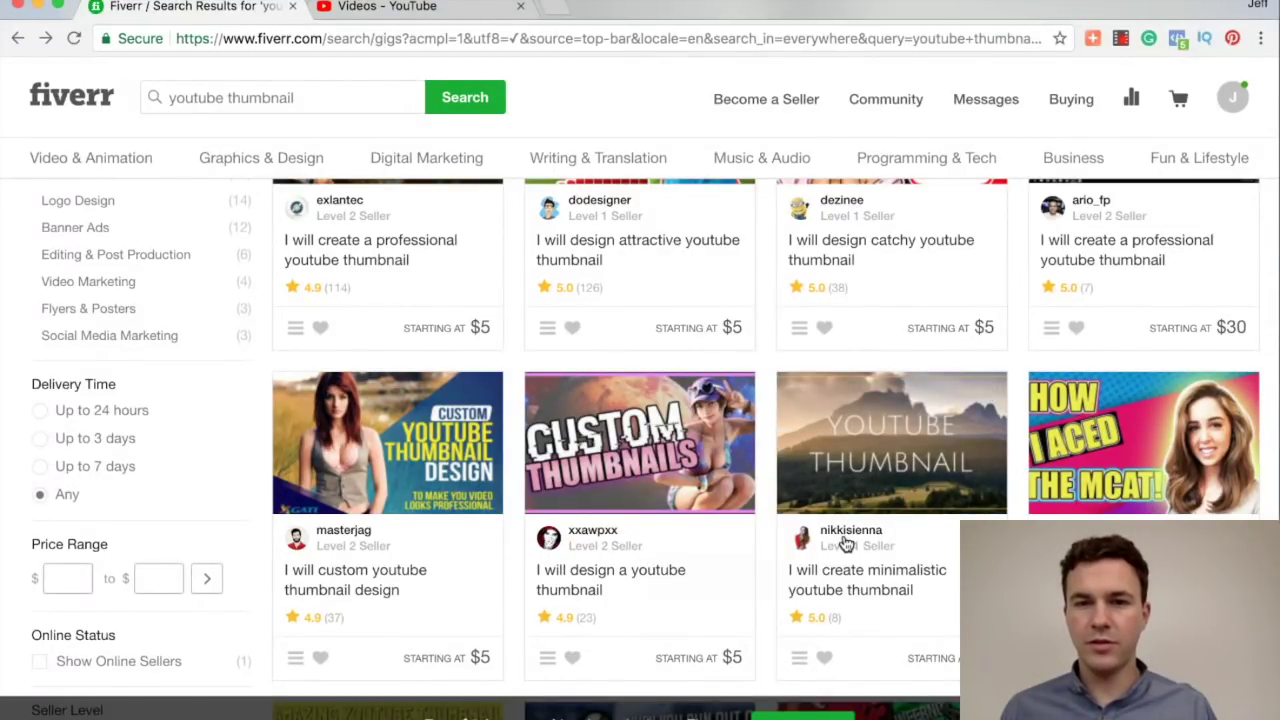
scroll(845, 540, down, 2)
scroll(841, 544, down, 5)
scroll(841, 544, down, 4)
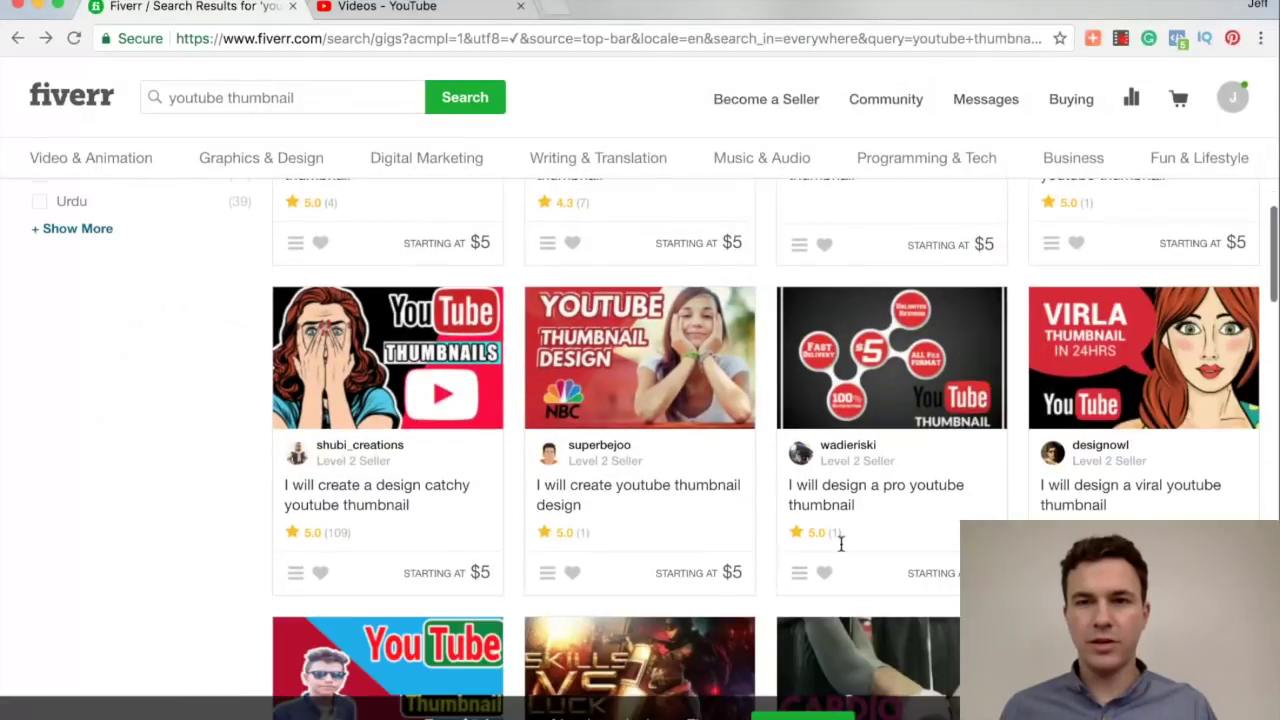
scroll(841, 544, down, 2)
scroll(841, 544, down, 5)
scroll(841, 544, down, 5)
scroll(841, 544, down, 3)
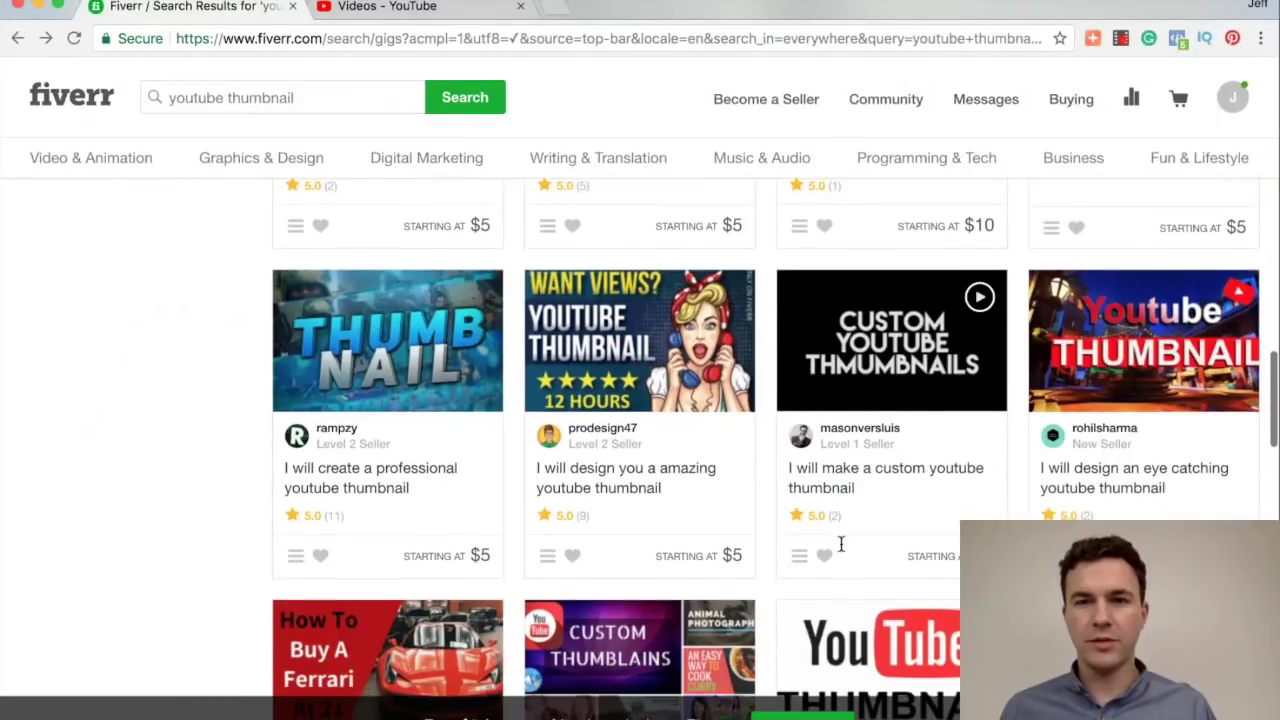
scroll(841, 544, down, 6)
scroll(841, 544, up, 3)
scroll(841, 544, up, 3)
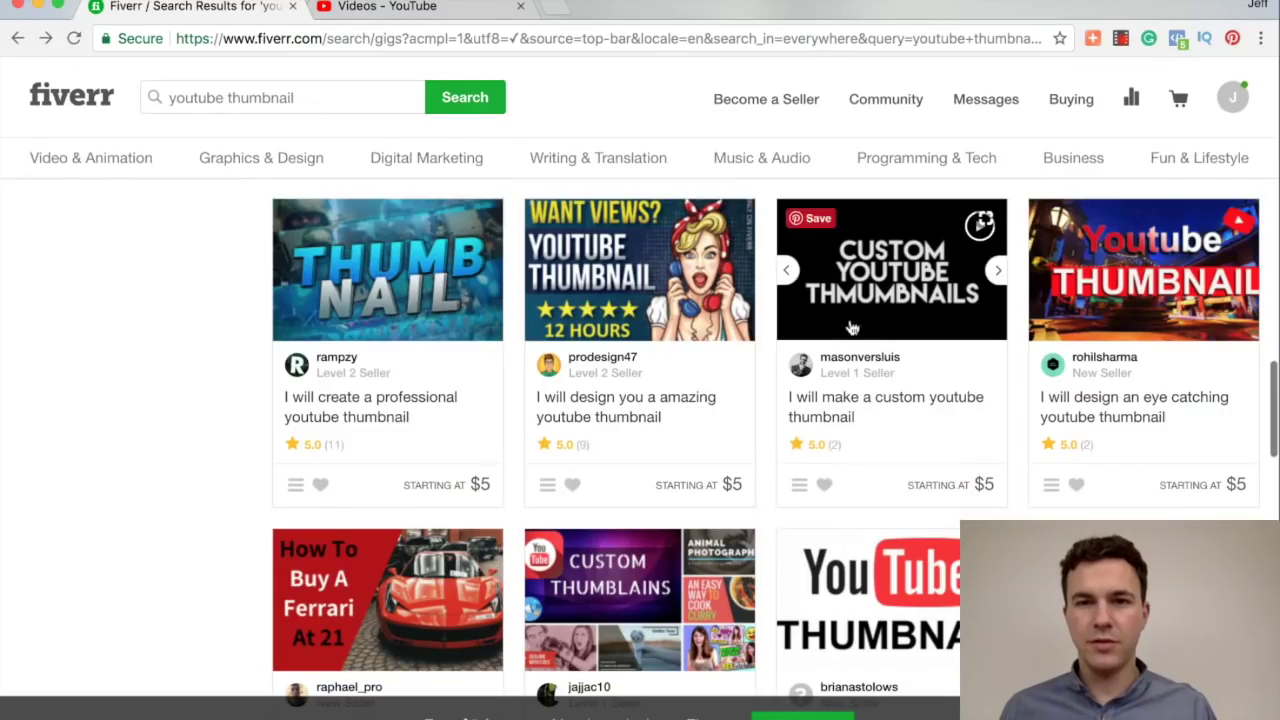
scroll(846, 420, down, 5)
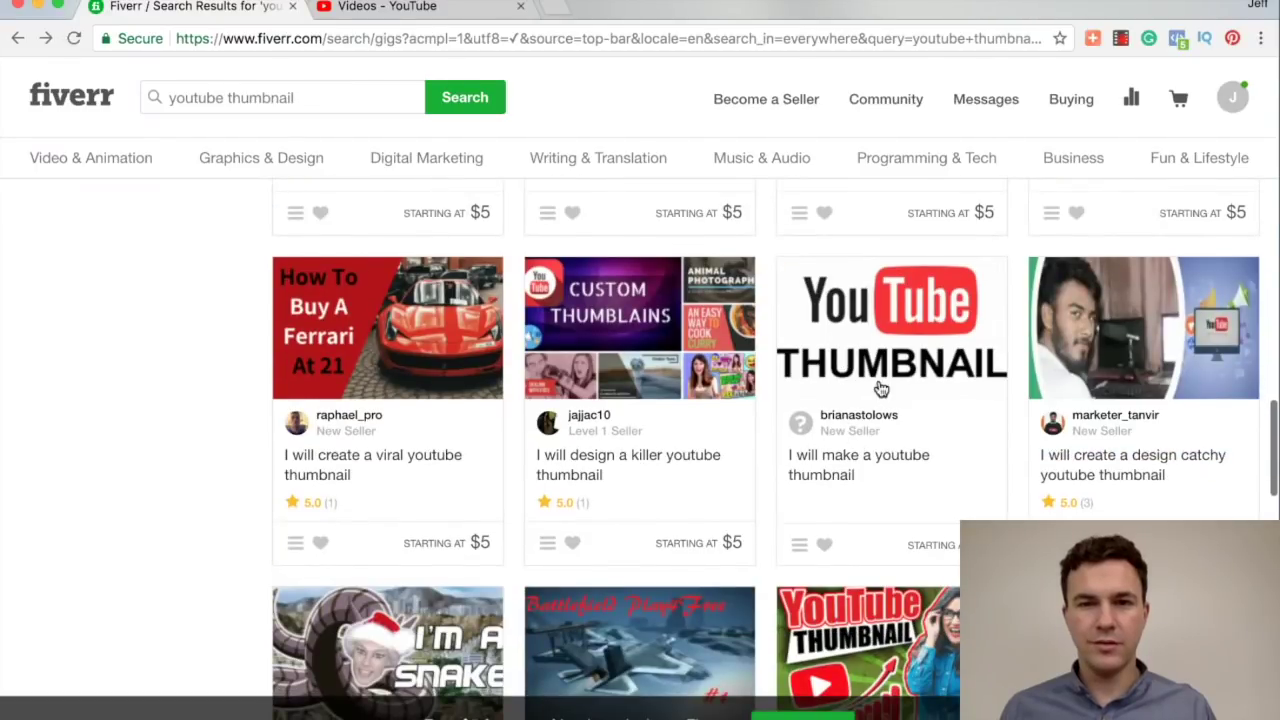
scroll(730, 477, down, 3)
scroll(730, 490, down, 1)
scroll(726, 506, down, 2)
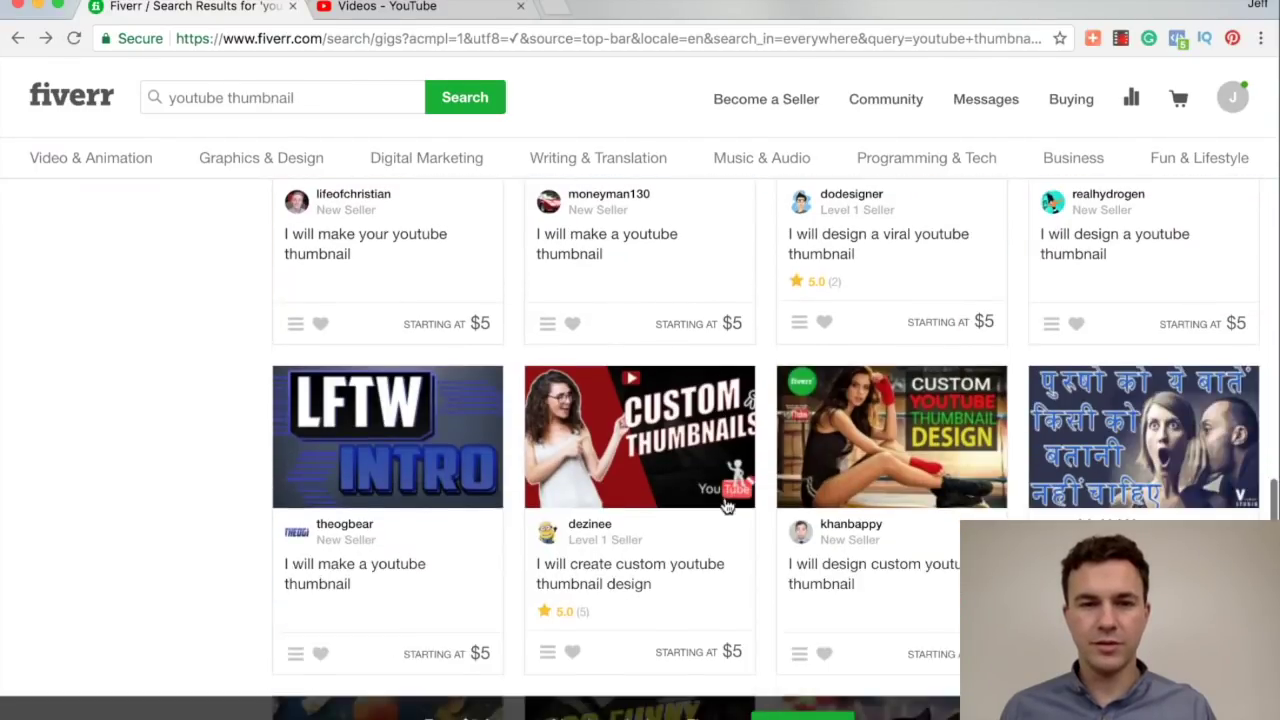
scroll(726, 506, down, 2)
scroll(728, 505, down, 1)
scroll(727, 506, up, 1)
scroll(727, 506, up, 5)
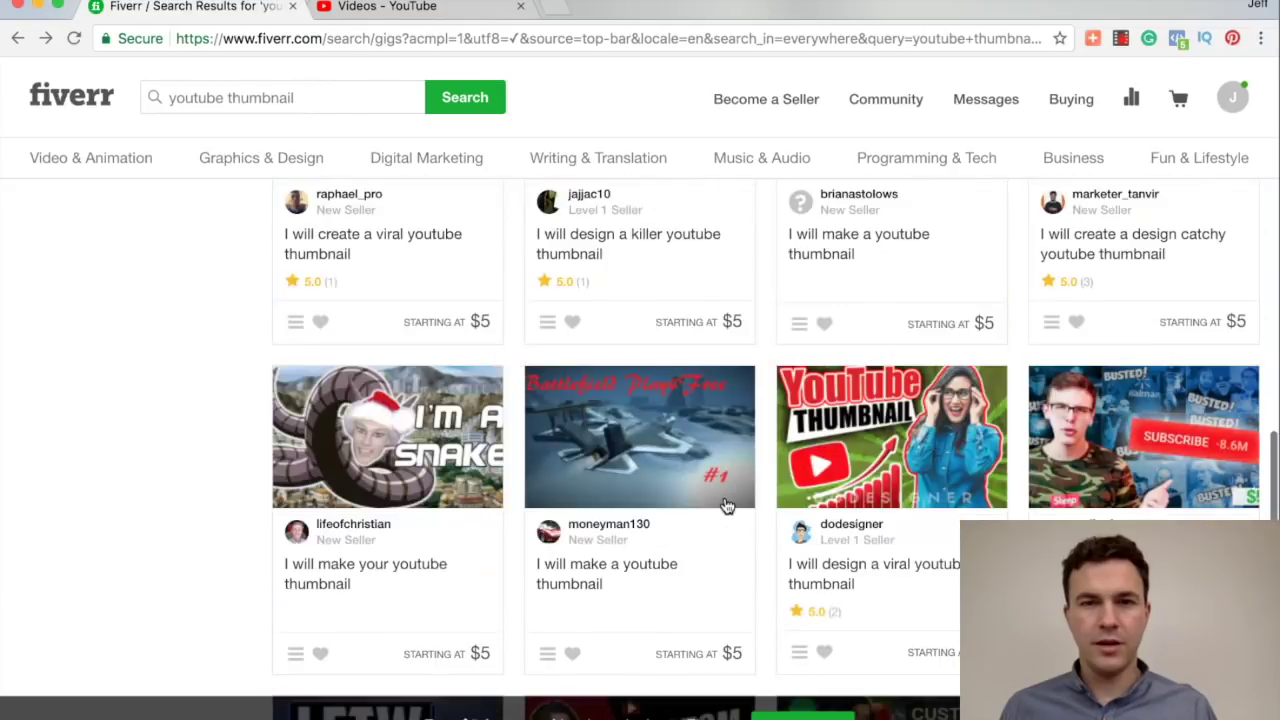
scroll(727, 506, up, 6)
scroll(728, 507, up, 1)
scroll(727, 507, up, 3)
scroll(727, 507, up, 4)
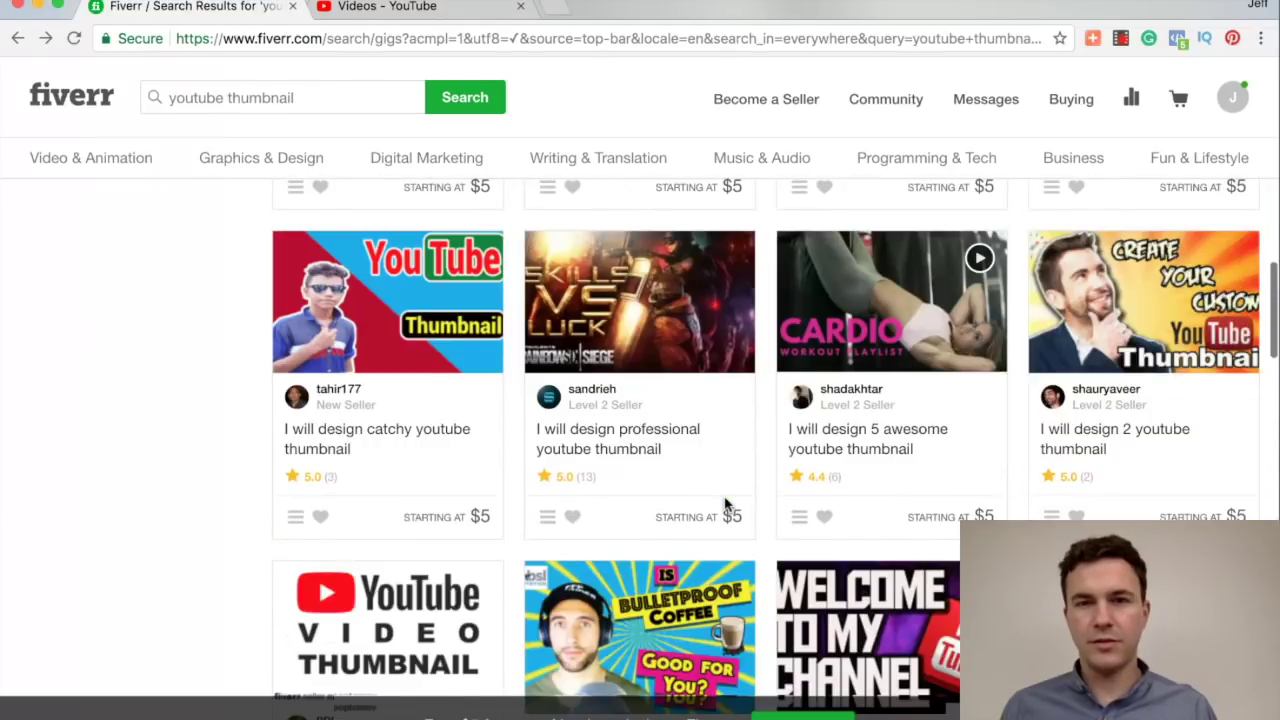
scroll(727, 507, up, 1)
scroll(760, 440, up, 5)
scroll(780, 400, up, 3)
scroll(800, 370, up, 4)
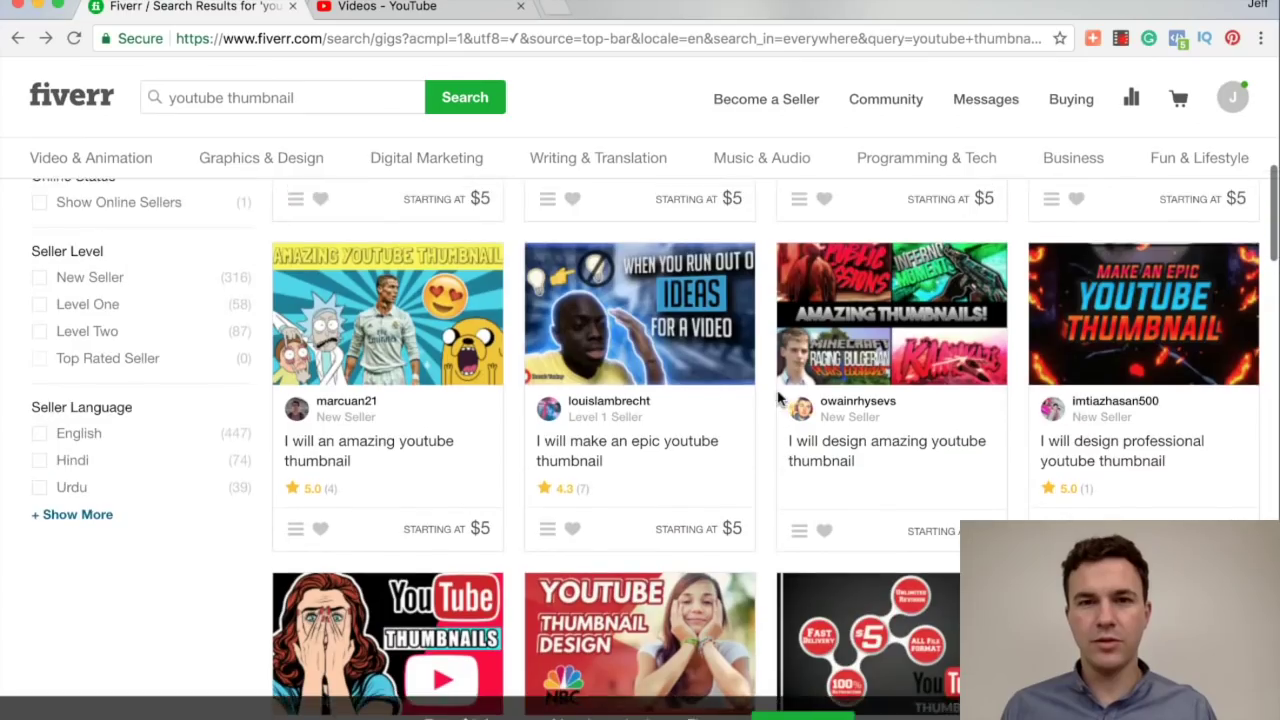
scroll(840, 320, up, 5)
click(872, 288)
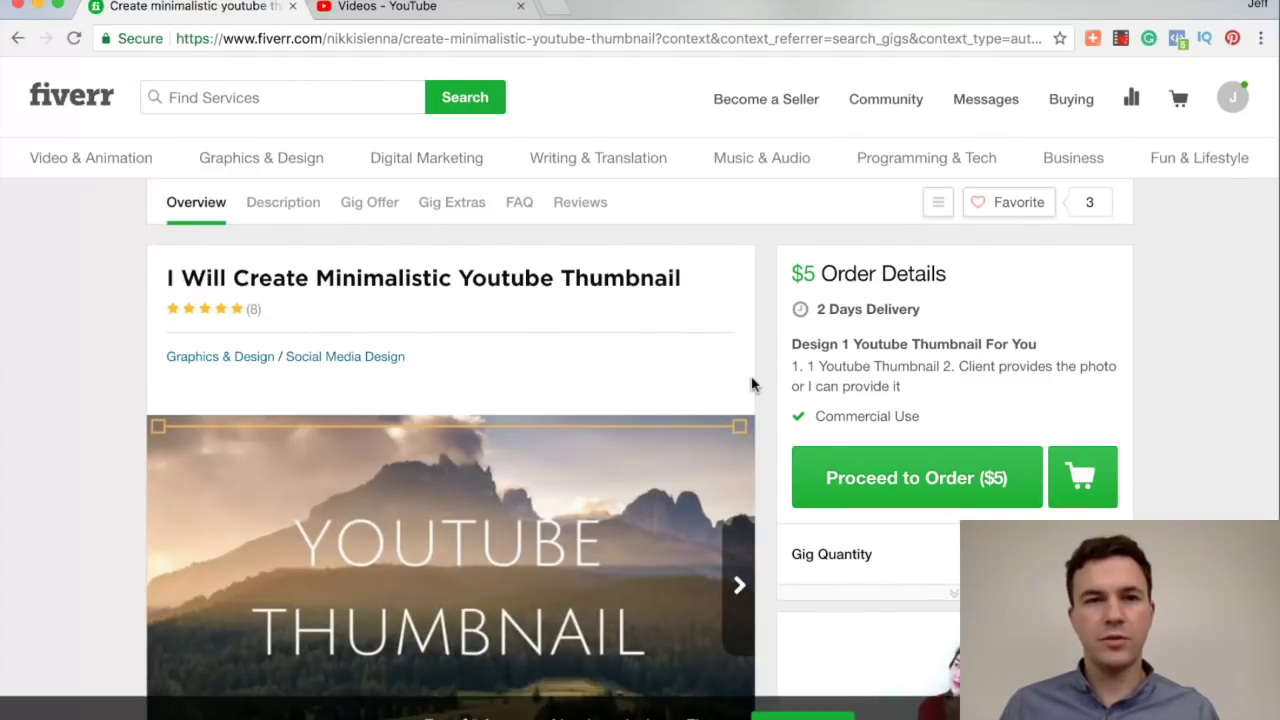
- Flip through the gig's gallery samples up to the '8 Facts' thumbnail
scroll(751, 380, down, 2)
scroll(766, 434, down, 3)
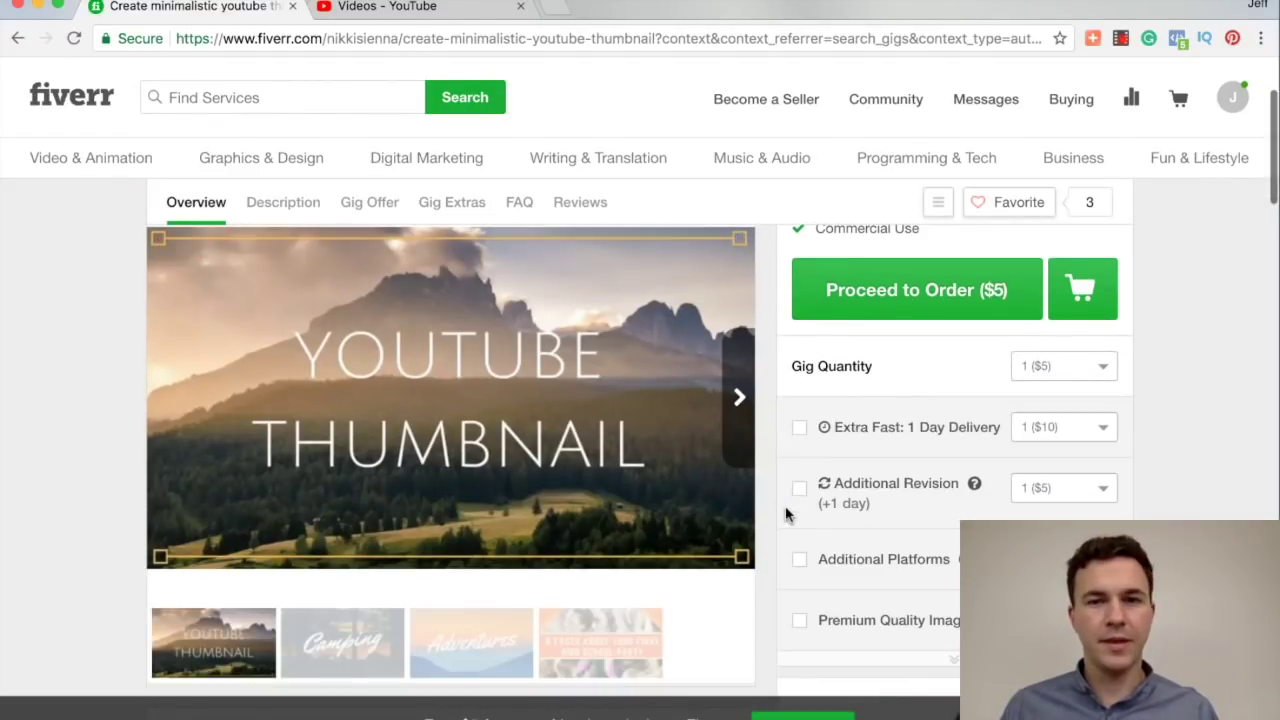
scroll(790, 519, down, 1)
scroll(600, 516, down, 5)
scroll(549, 449, up, 1)
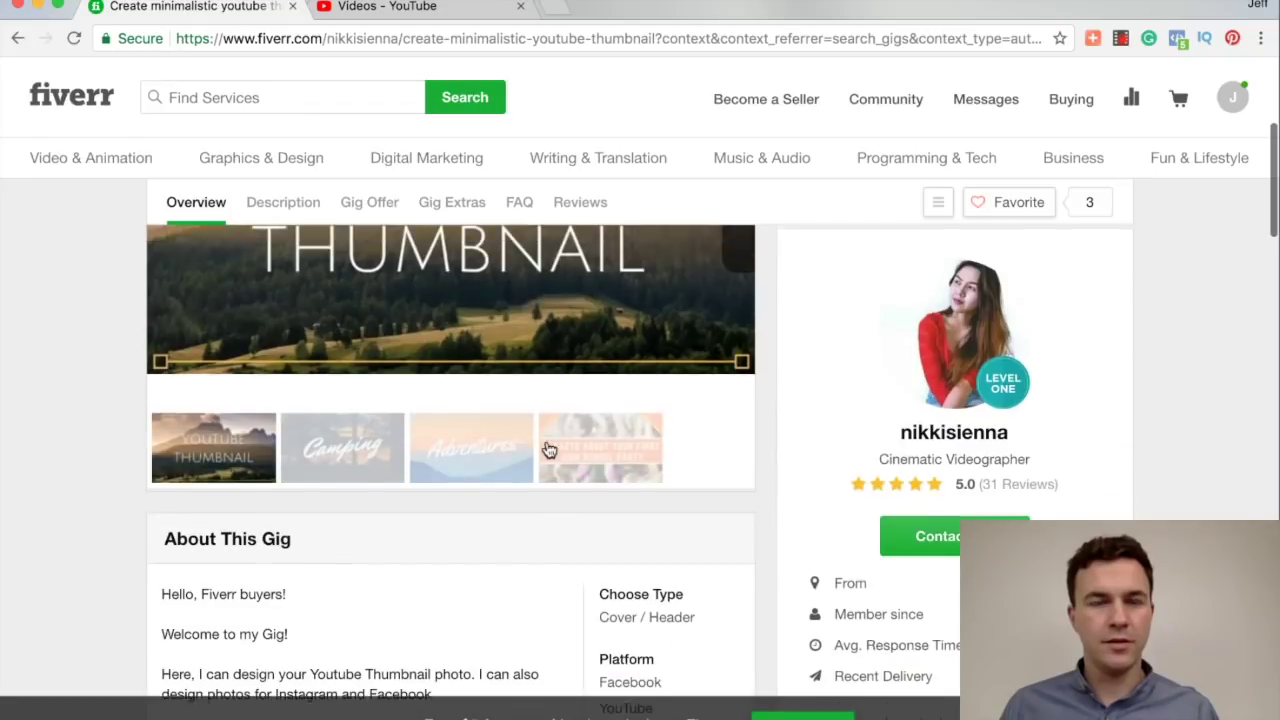
scroll(640, 380, up, 3)
click(739, 312)
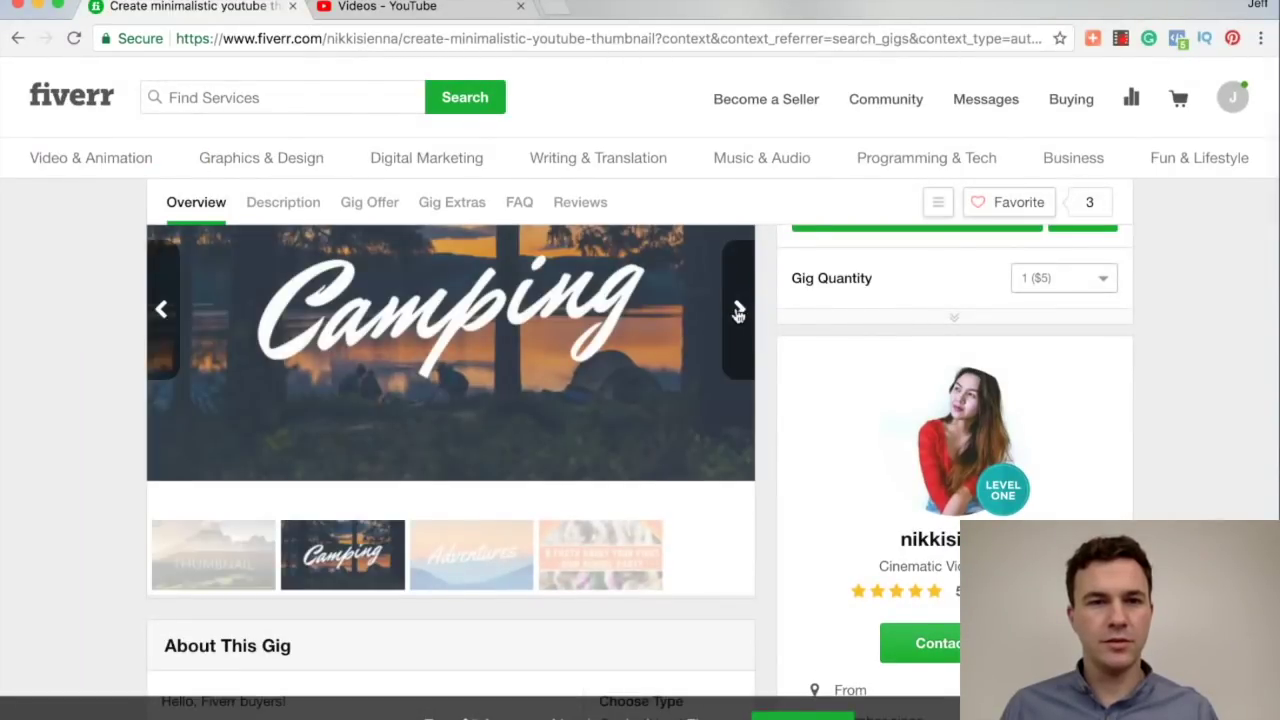
click(739, 313)
click(739, 312)
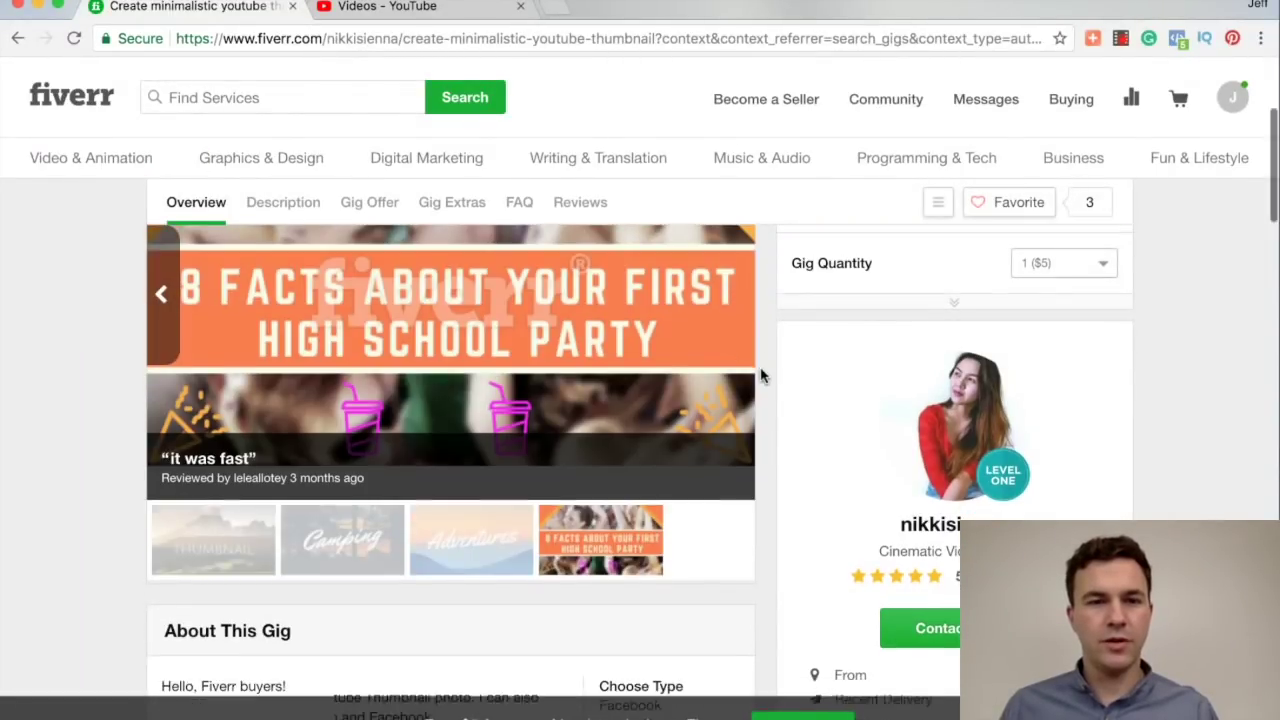
- Review the description and $5 gig offer with 2 Days Delivery, then start the order
scroll(765, 430, down, 2)
scroll(768, 500, down, 3)
scroll(771, 514, down, 3)
scroll(771, 514, down, 2)
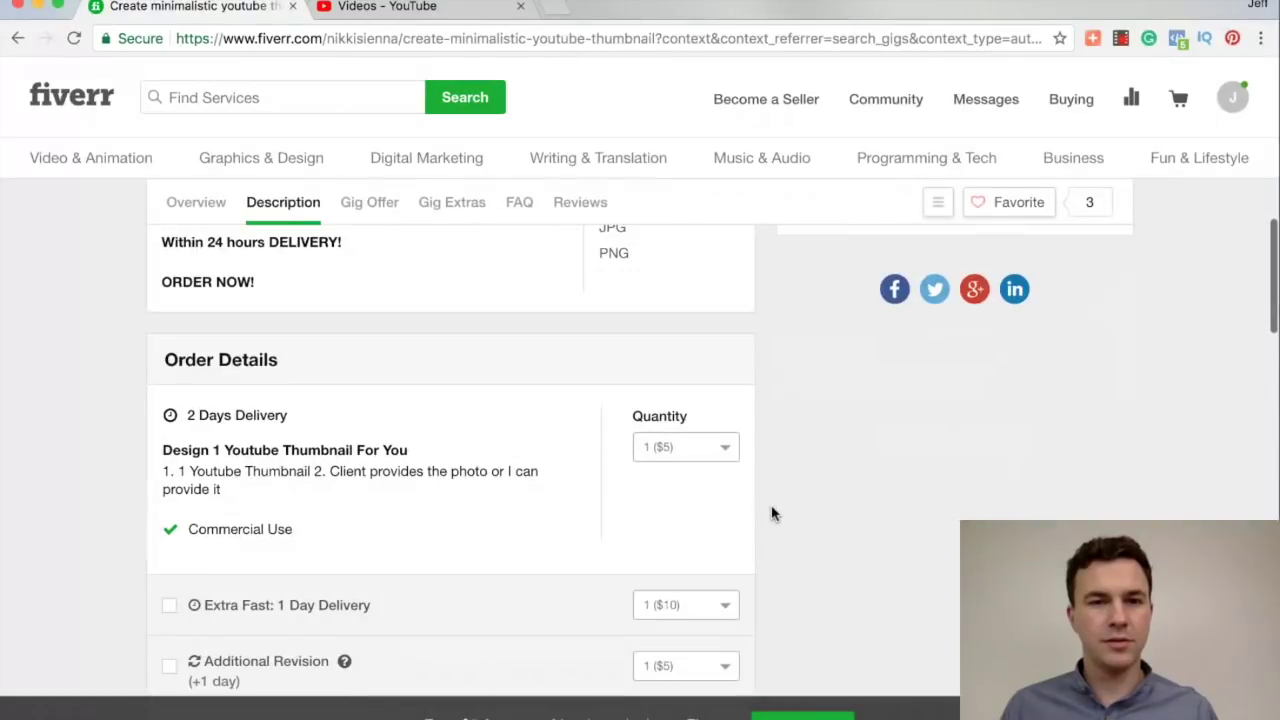
scroll(363, 533, down, 1)
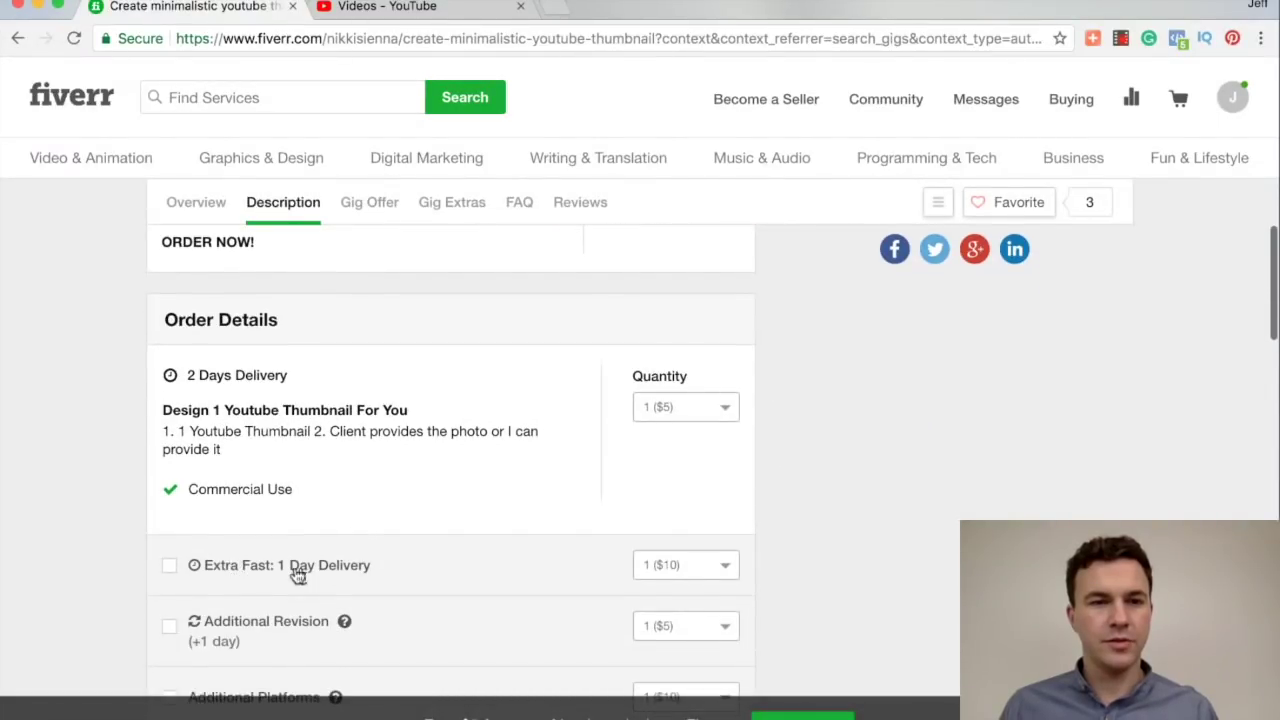
scroll(320, 575, down, 2)
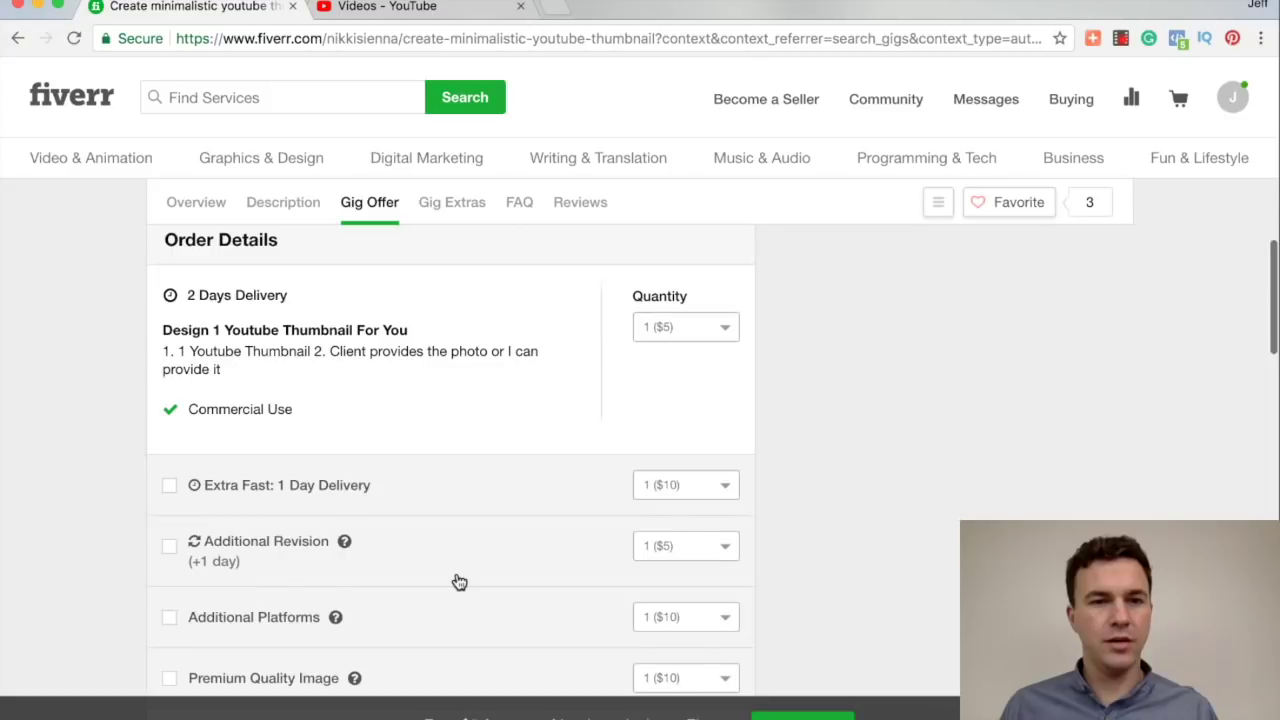
scroll(557, 574, down, 2)
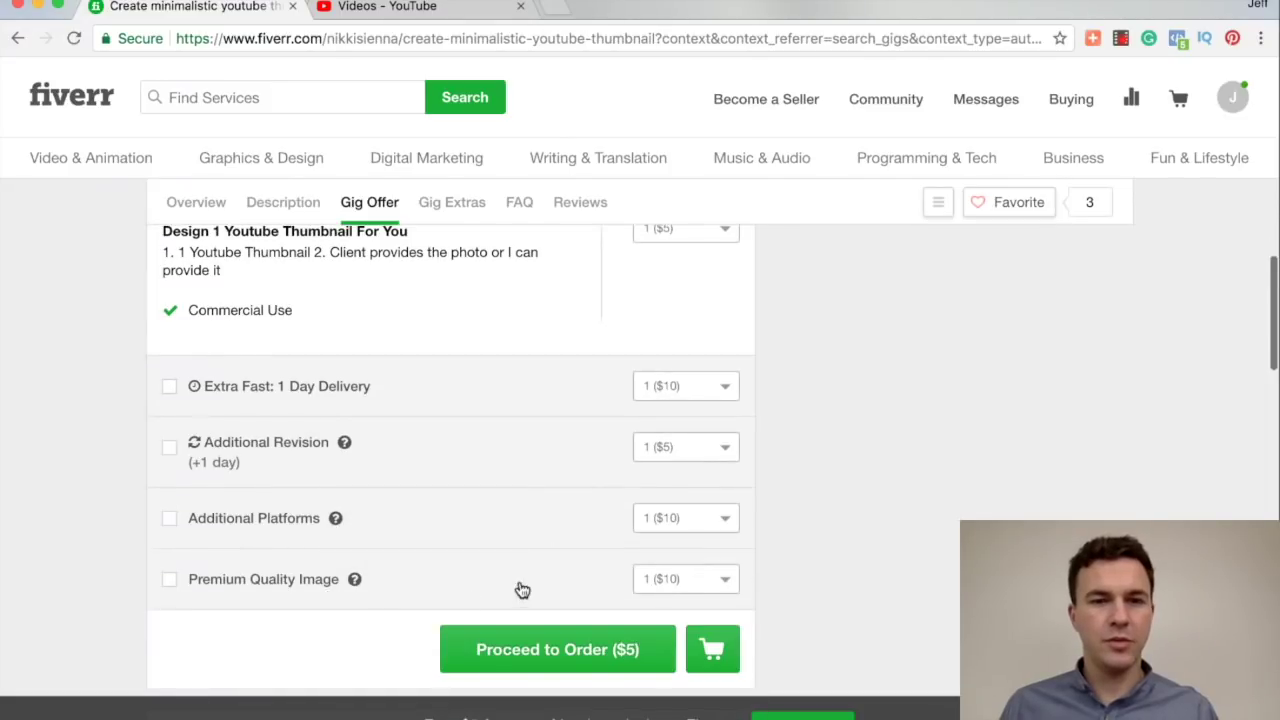
scroll(783, 471, up, 2)
scroll(783, 471, up, 3)
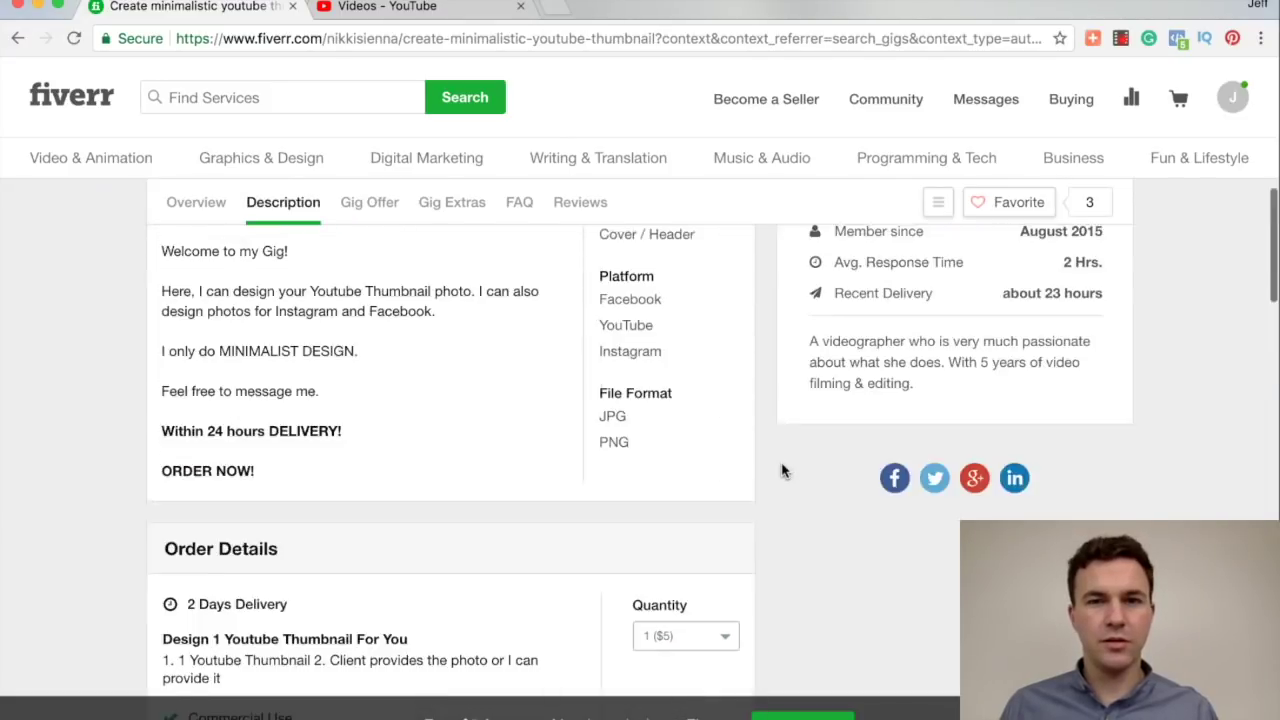
scroll(783, 471, up, 2)
scroll(783, 471, up, 3)
scroll(783, 471, up, 1)
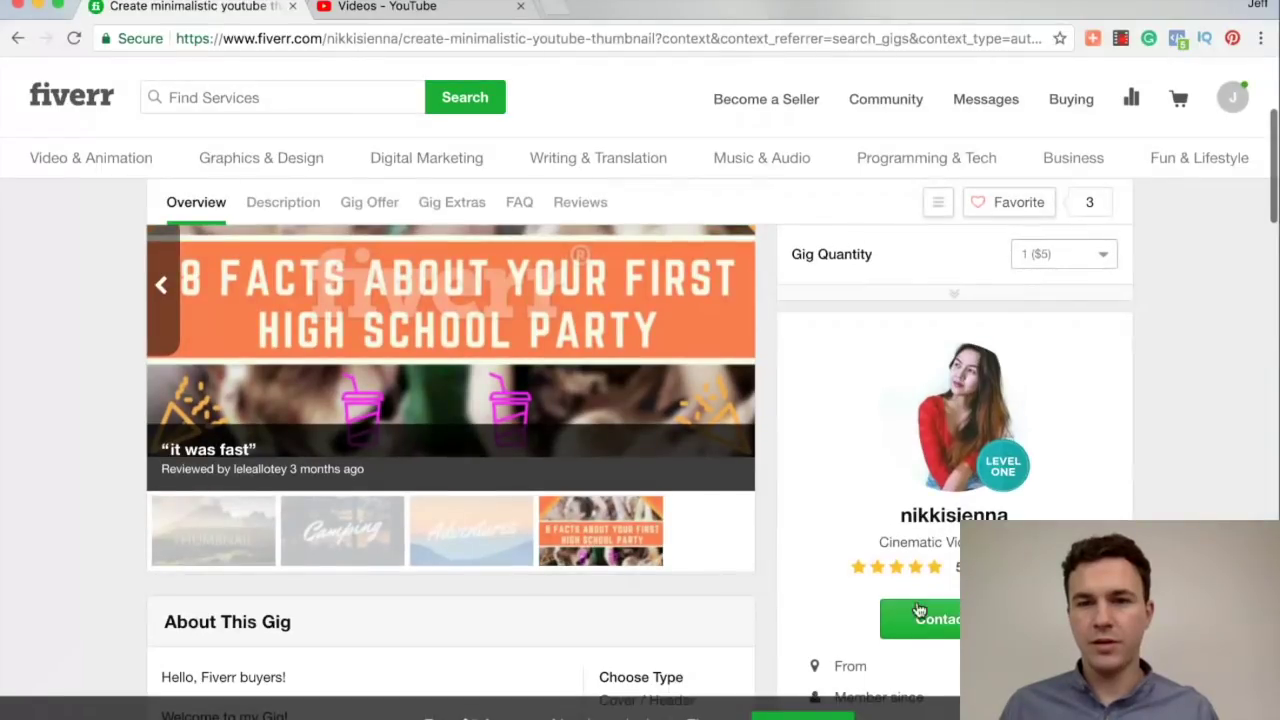
scroll(822, 463, up, 1)
scroll(822, 463, up, 3)
scroll(822, 462, up, 1)
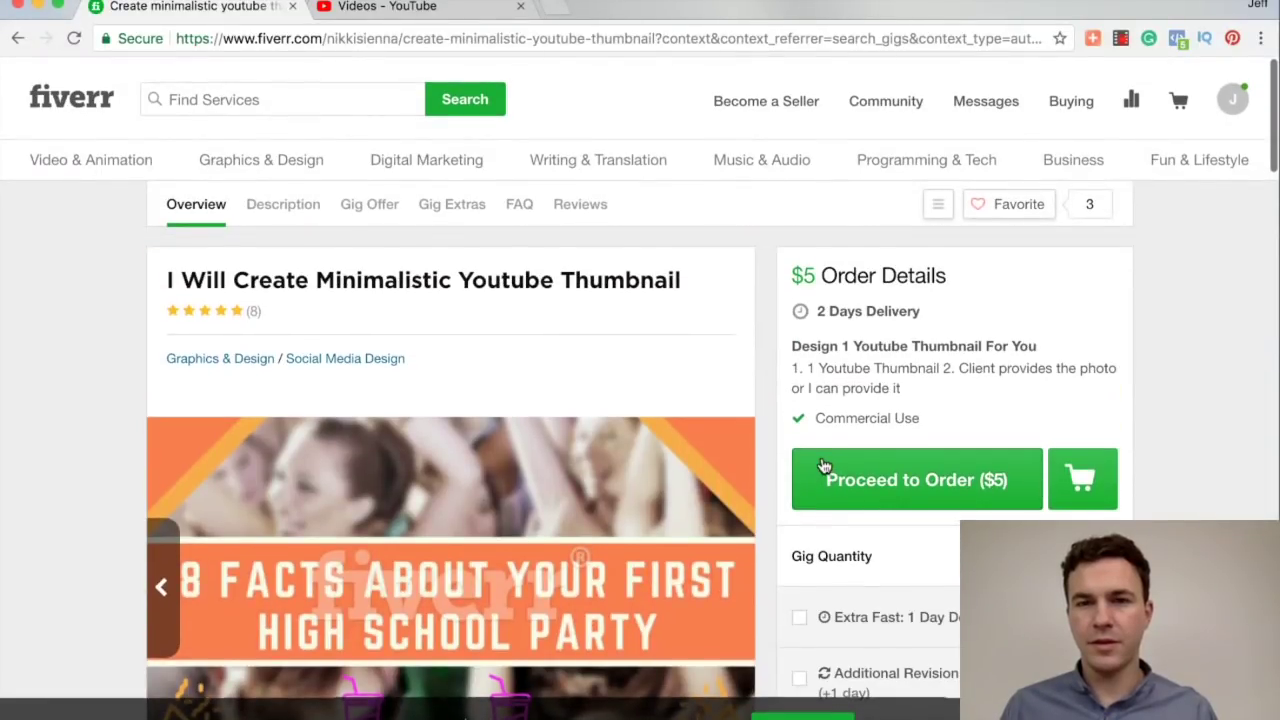
drag(817, 310, 913, 311)
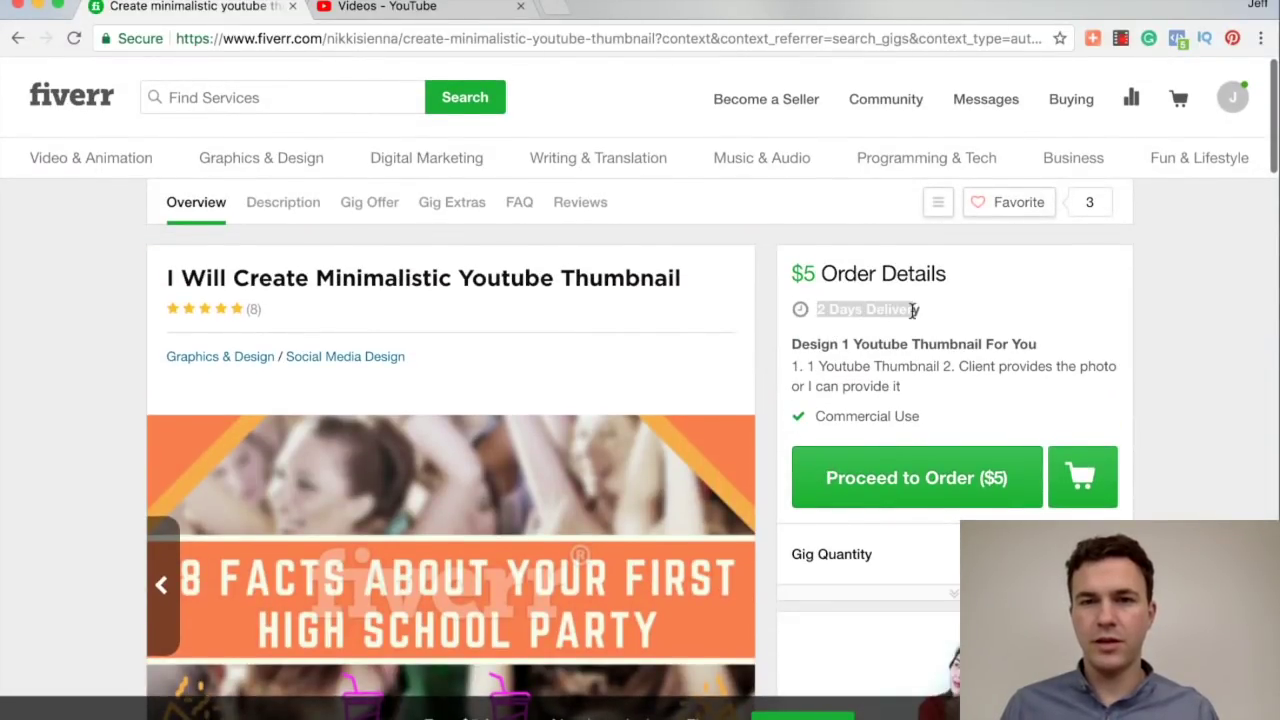
click(1140, 396)
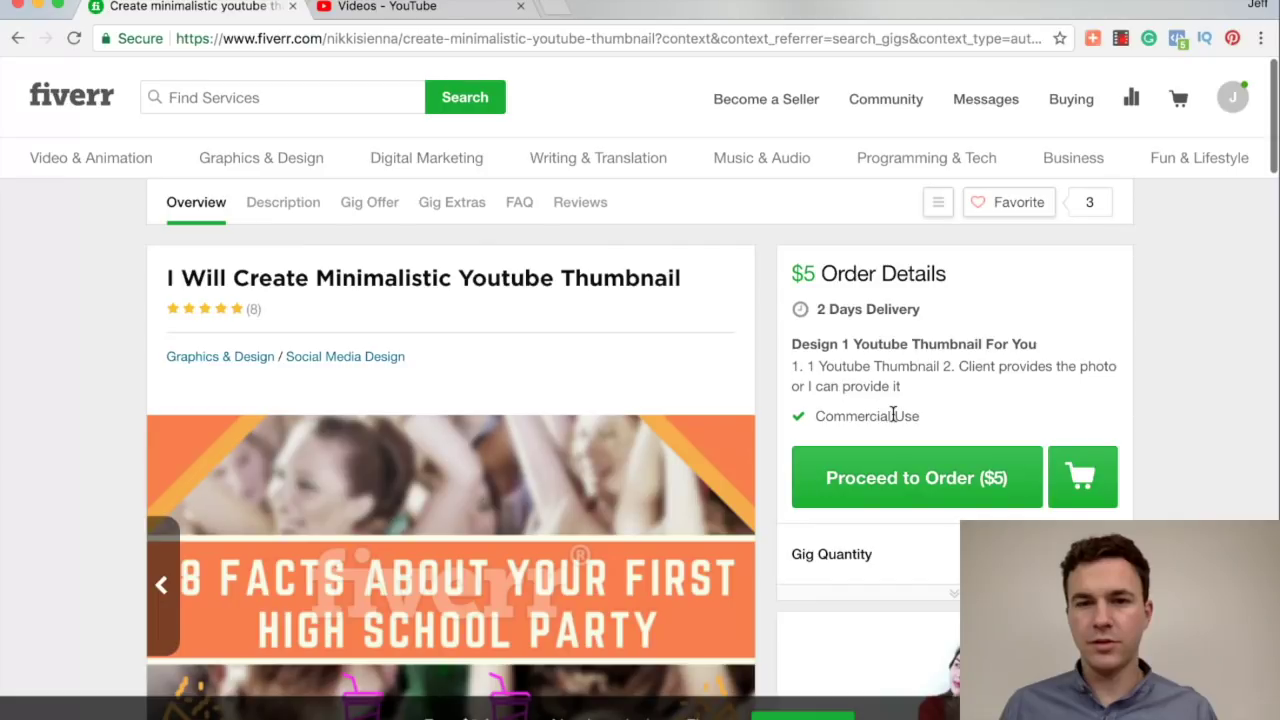
click(912, 485)
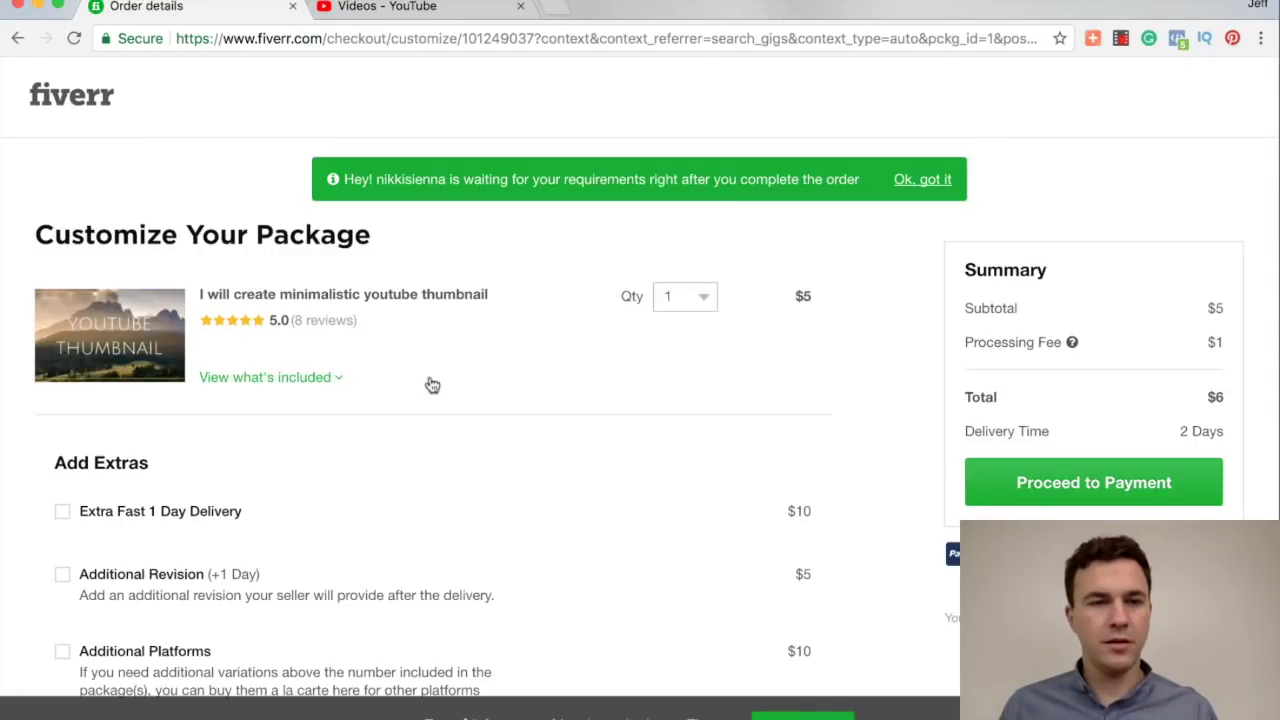
- Leave all package extras unchecked at the $6 total and continue to payment
scroll(540, 383, down, 1)
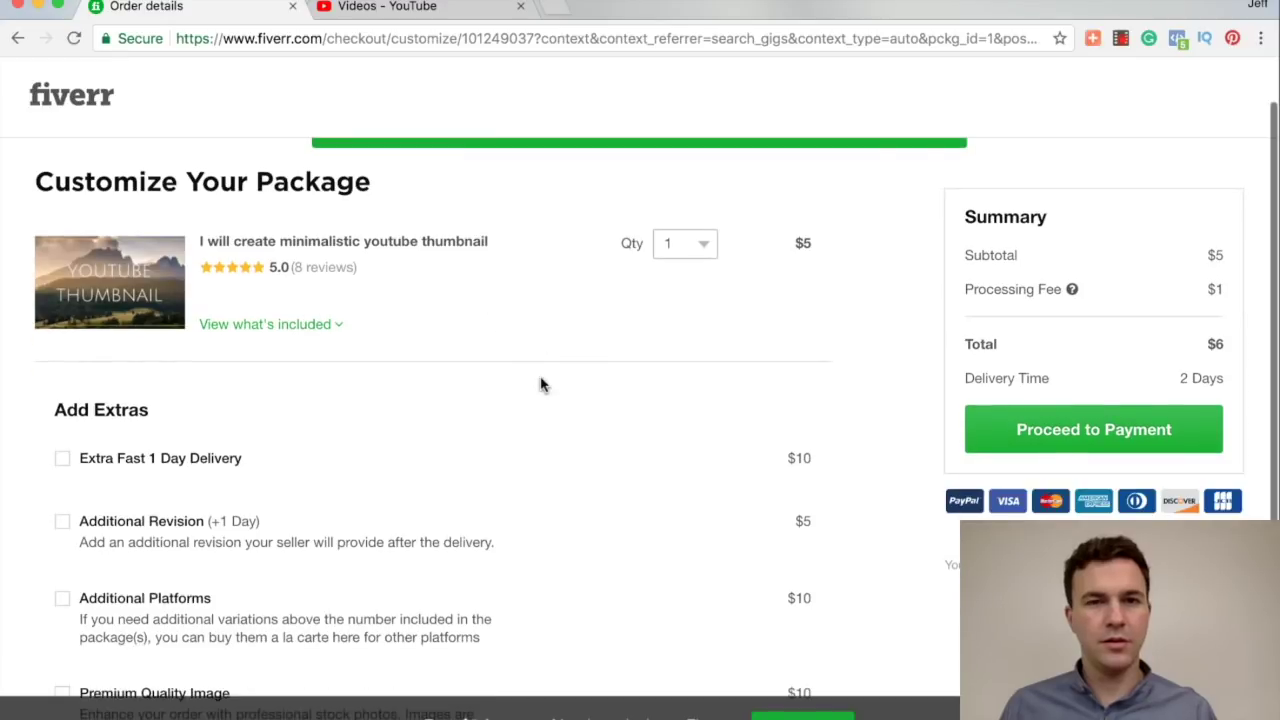
scroll(680, 347, down, 2)
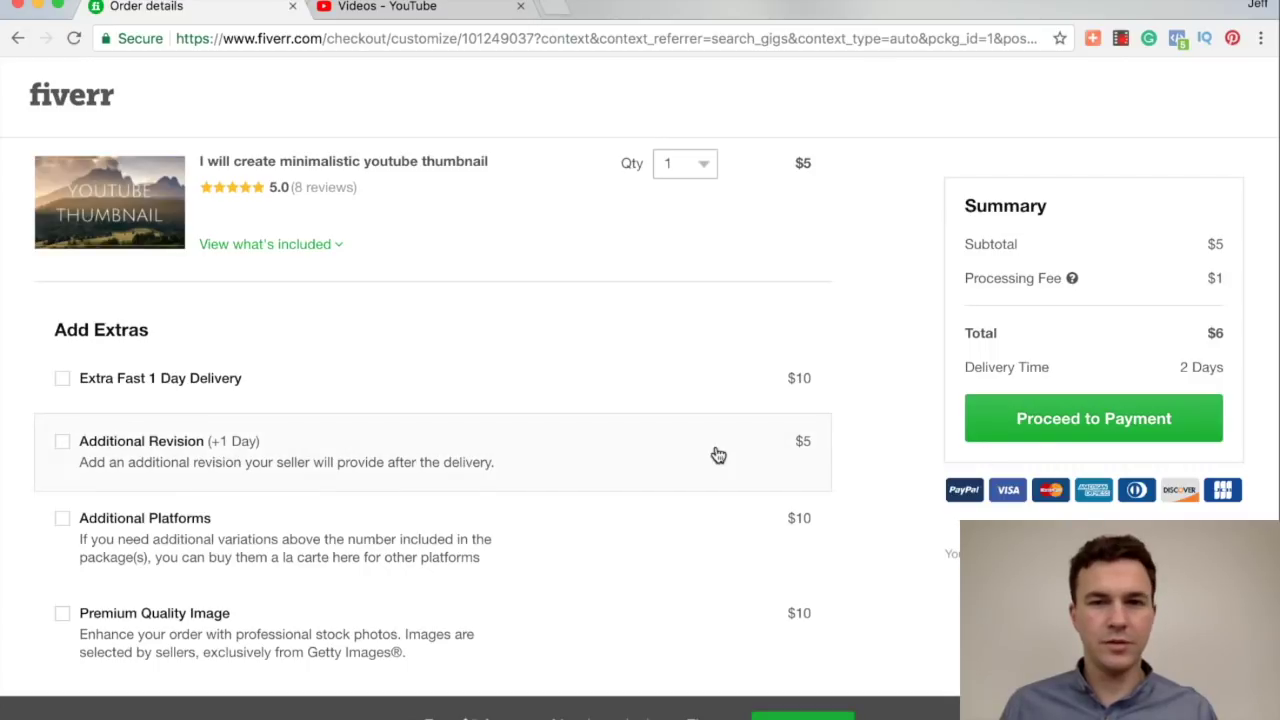
scroll(858, 467, down, 1)
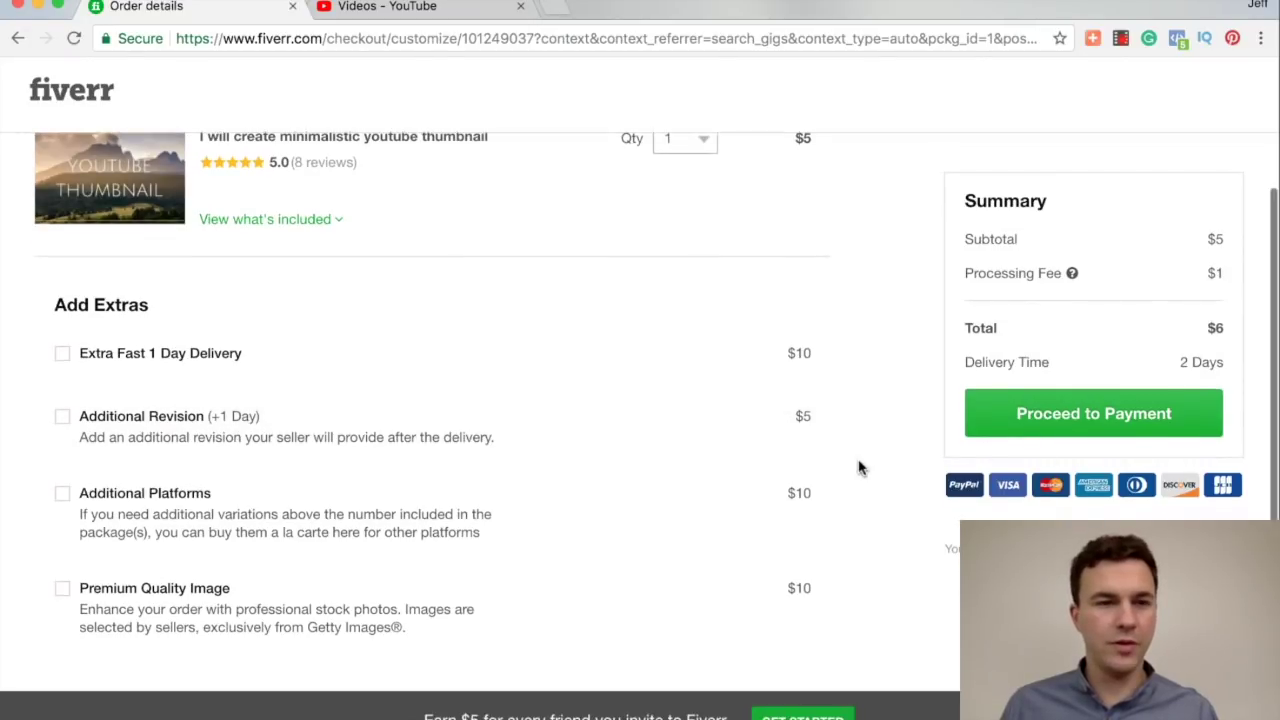
scroll(858, 467, up, 5)
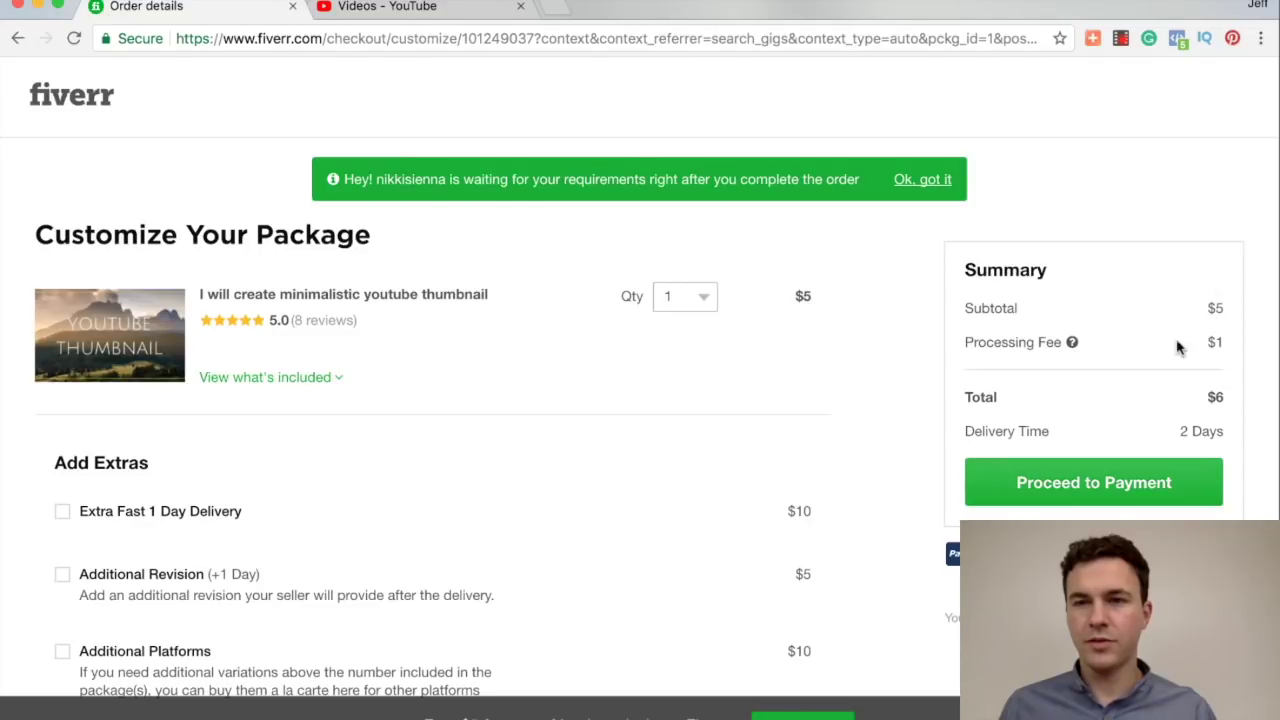
click(1107, 497)
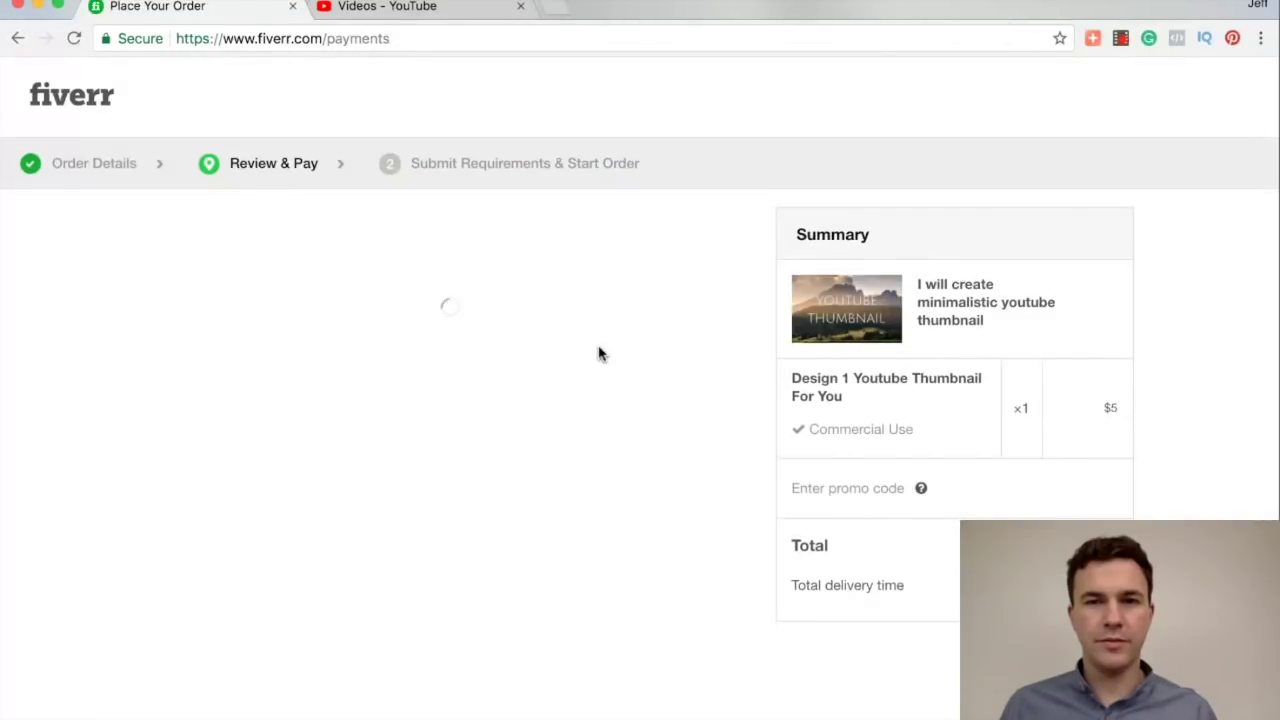
- Place the order on the Review & Pay page for the minimalistic thumbnail gig
click(493, 512)
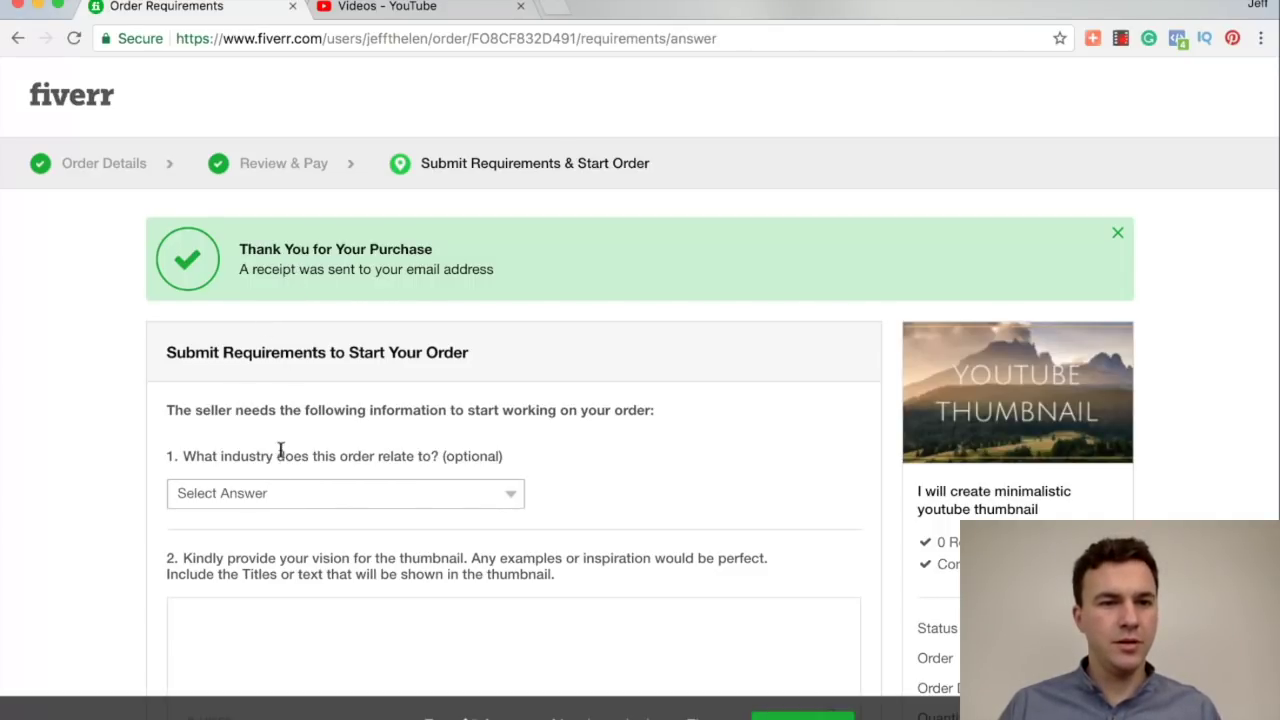
- Choose Marketing & Advertising as the industry in the order's requirements form
click(238, 511)
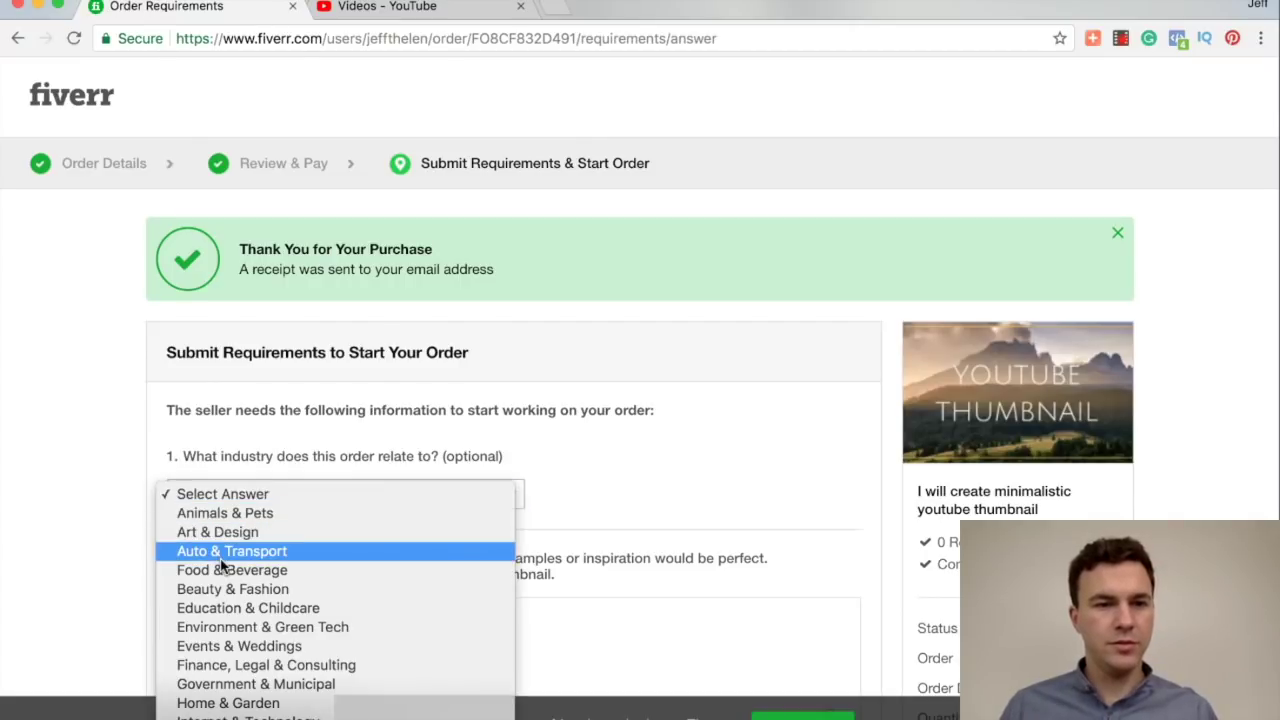
key(Down)
key(Down)
key(Down)
key(Down)
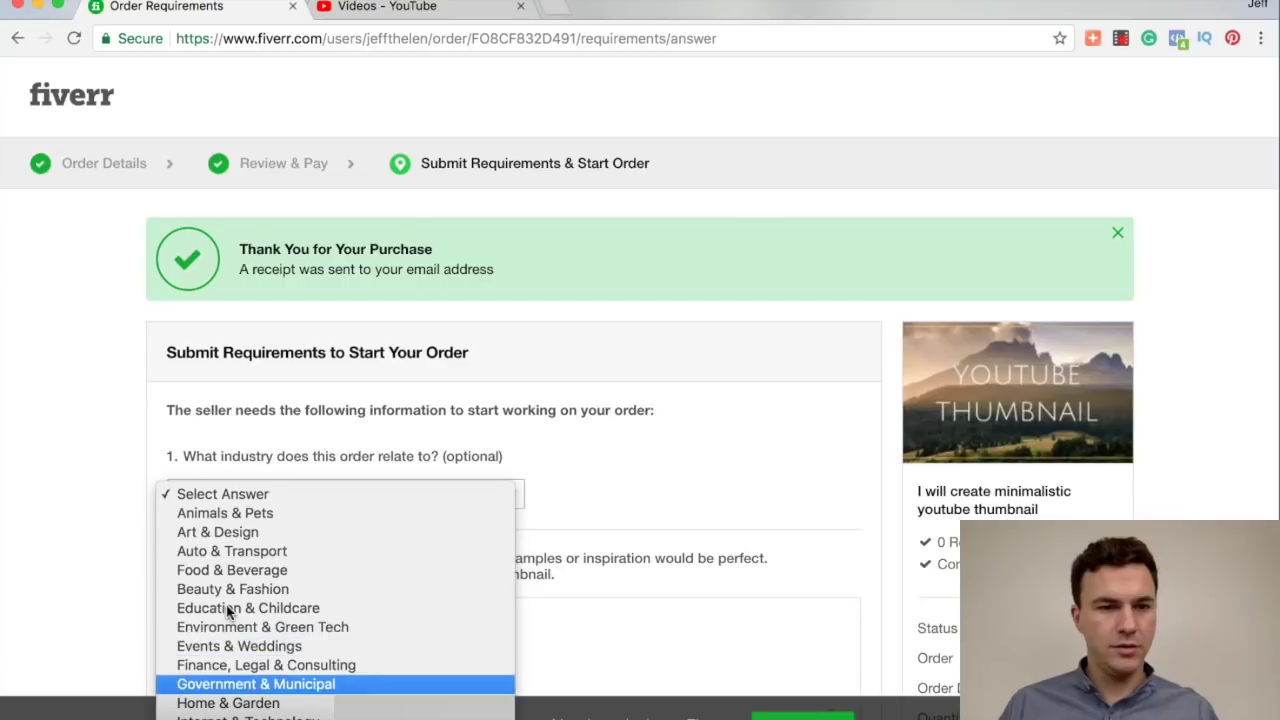
key(Down)
key(Down)
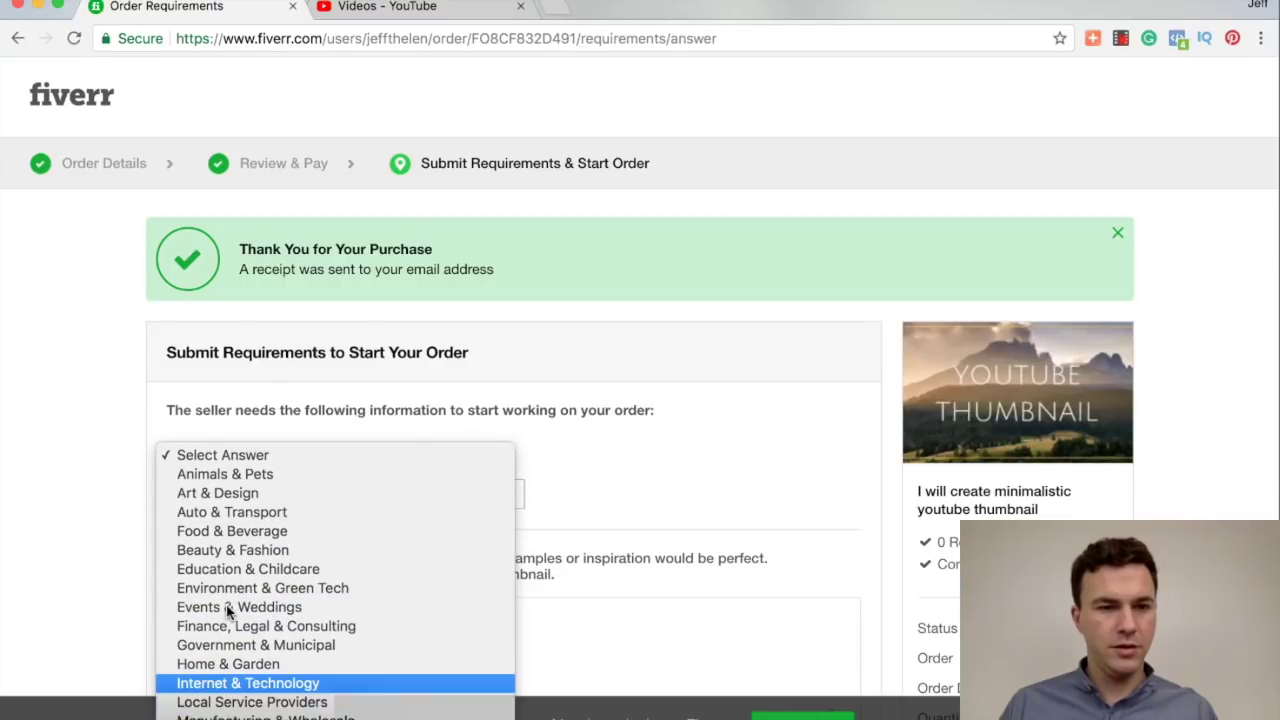
key(Down)
key(Up)
key(Down)
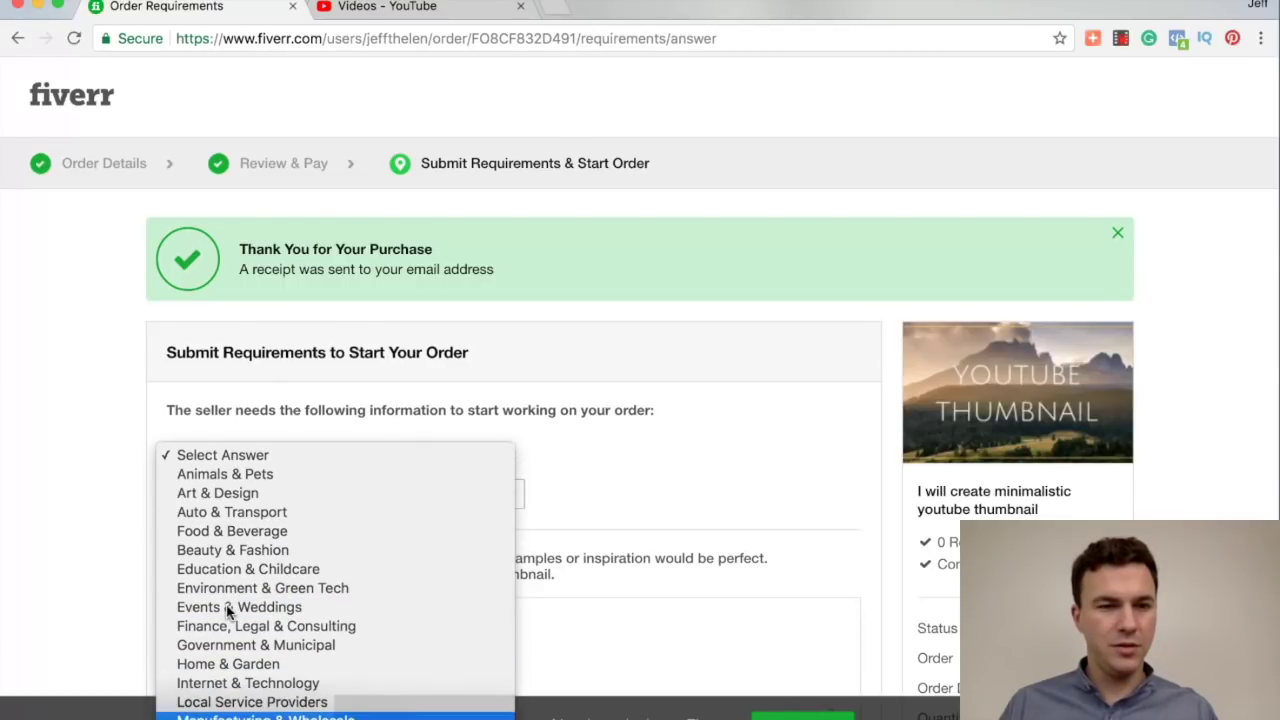
key(Down)
key(Down)
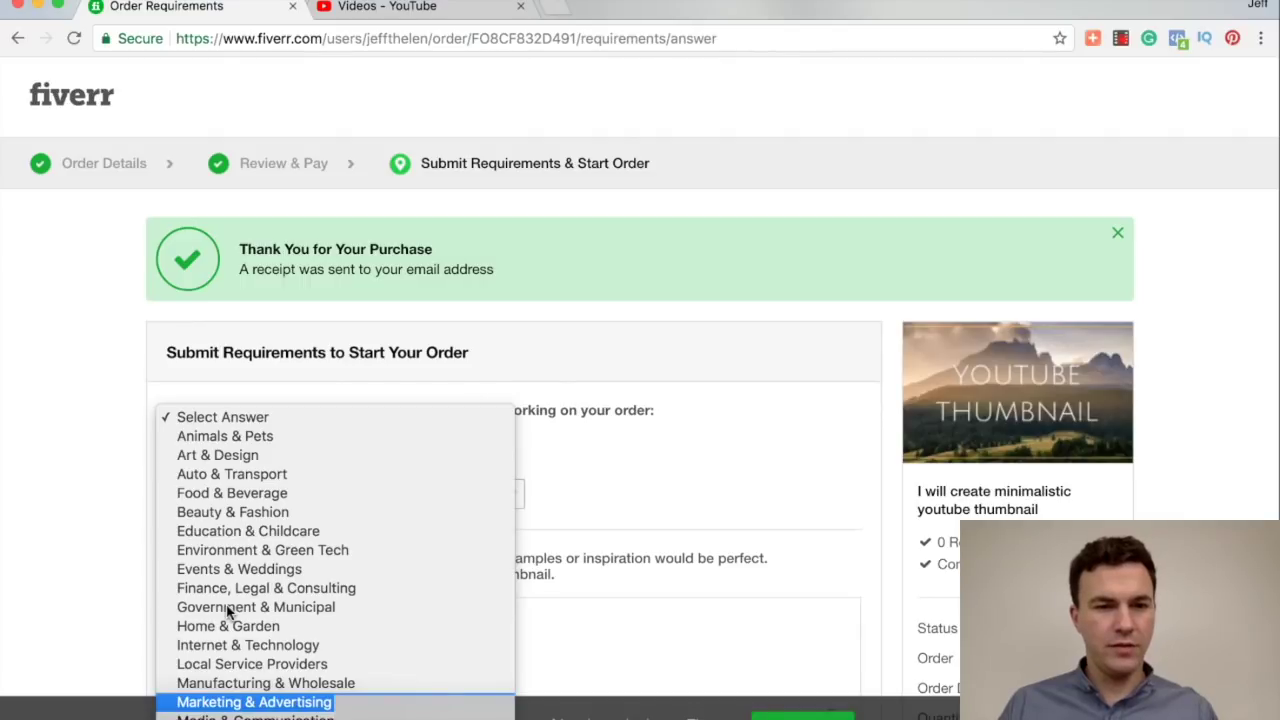
key(Return)
scroll(113, 578, down, 3)
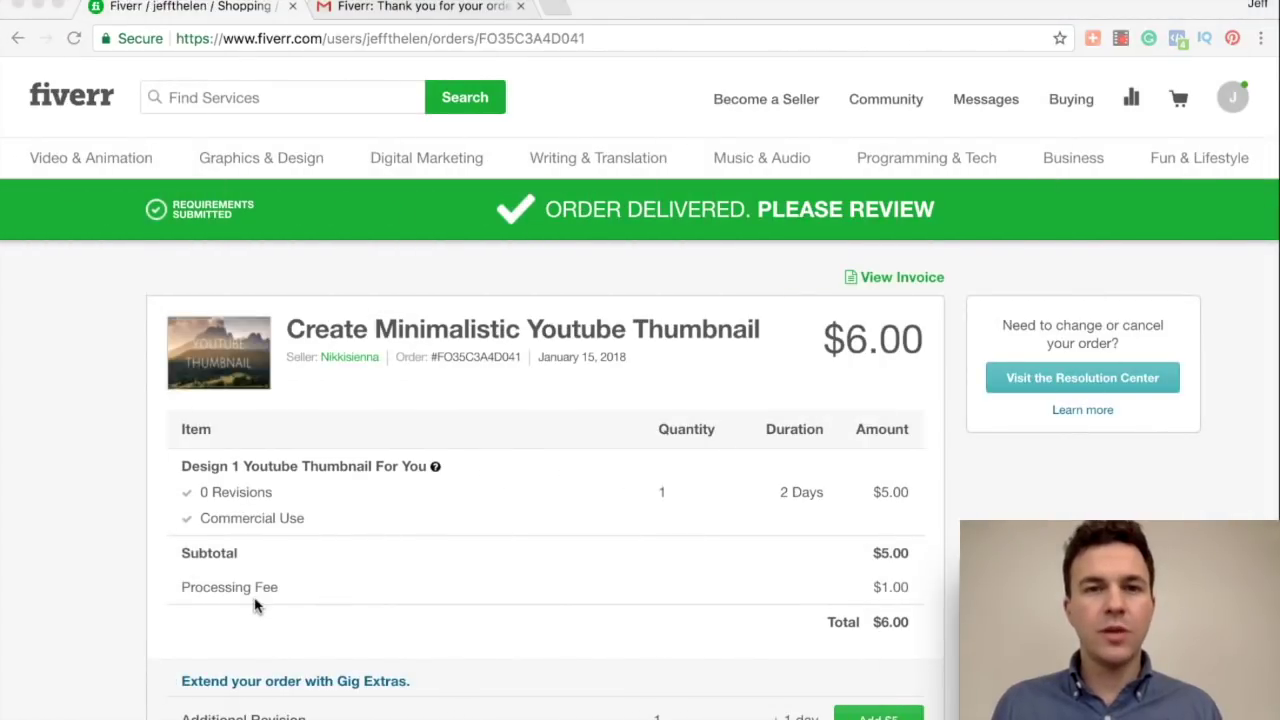
scroll(510, 481, down, 3)
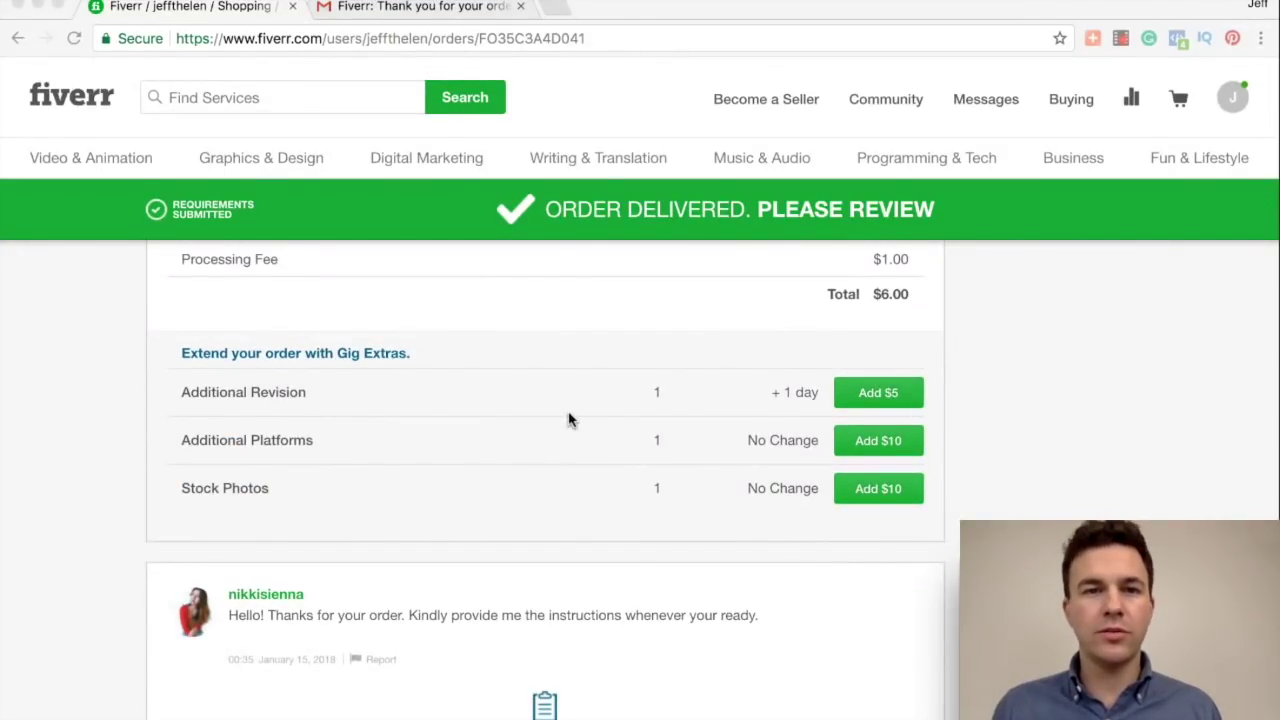
scroll(568, 420, up, 2)
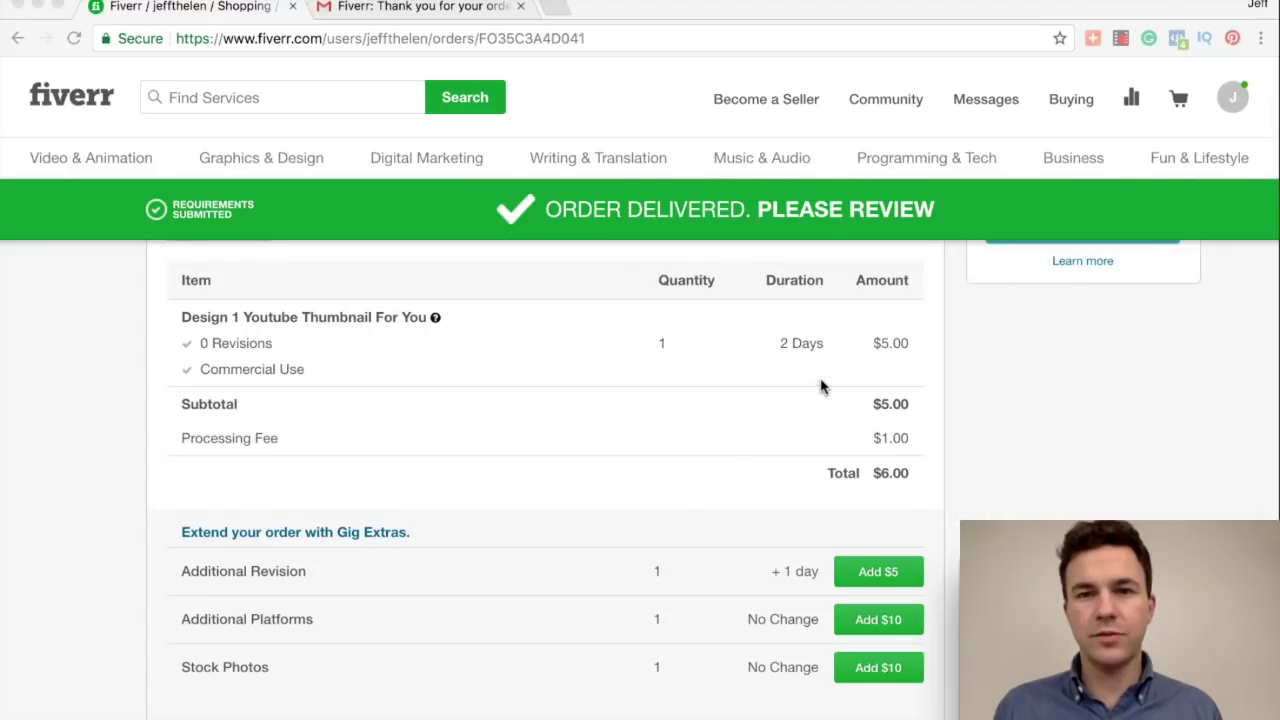
scroll(632, 509, down, 4)
scroll(634, 508, down, 4)
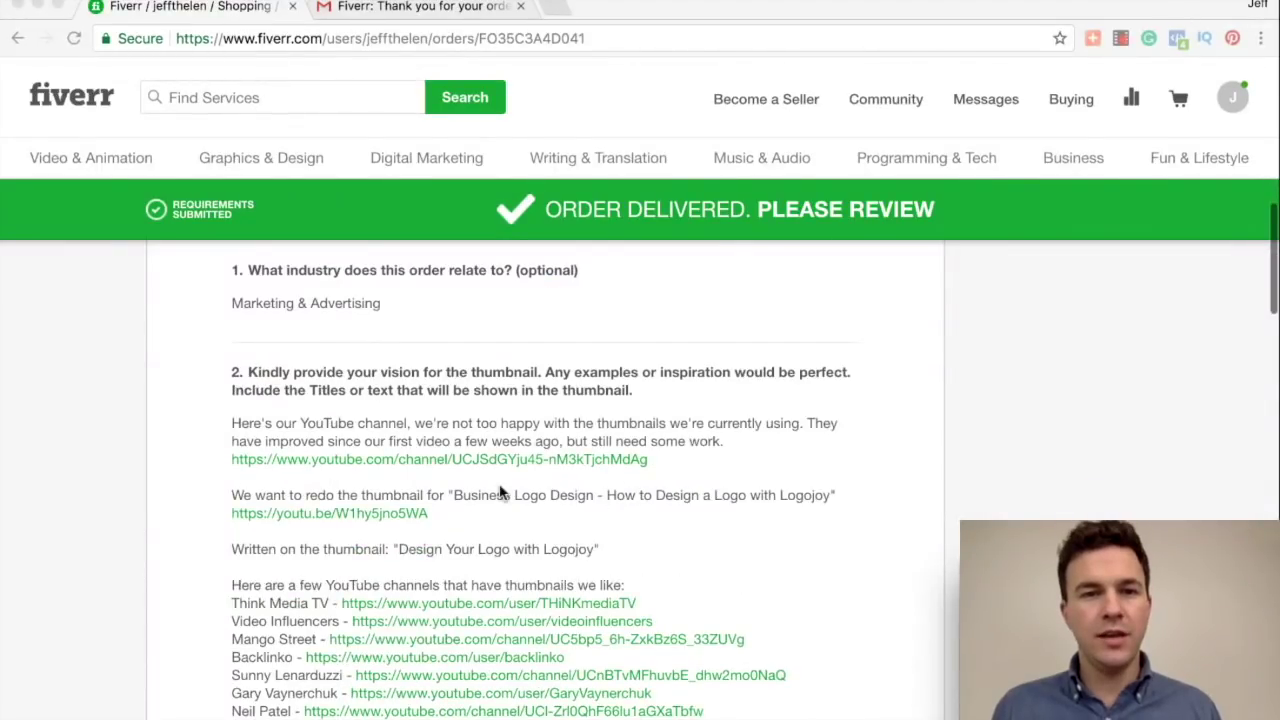
scroll(735, 535, down, 3)
scroll(735, 535, down, 1)
scroll(735, 535, down, 1)
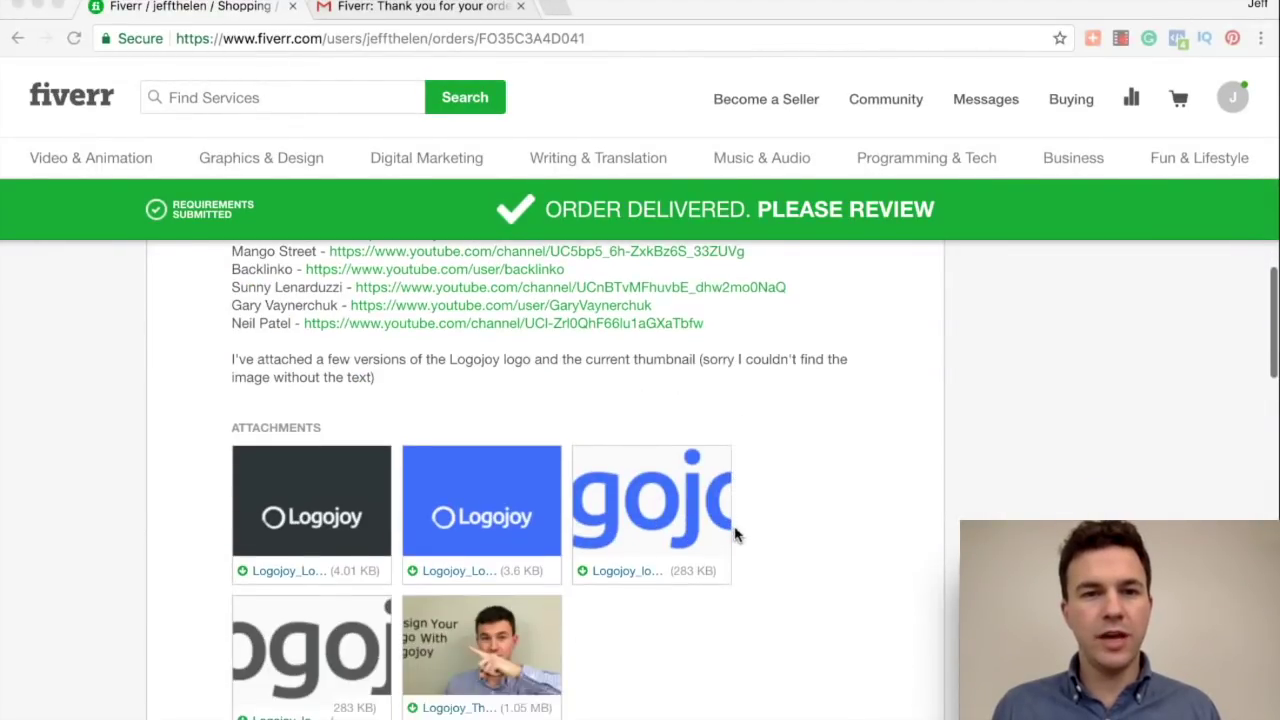
scroll(735, 535, down, 1)
scroll(735, 535, up, 1)
scroll(735, 533, up, 5)
scroll(734, 531, up, 7)
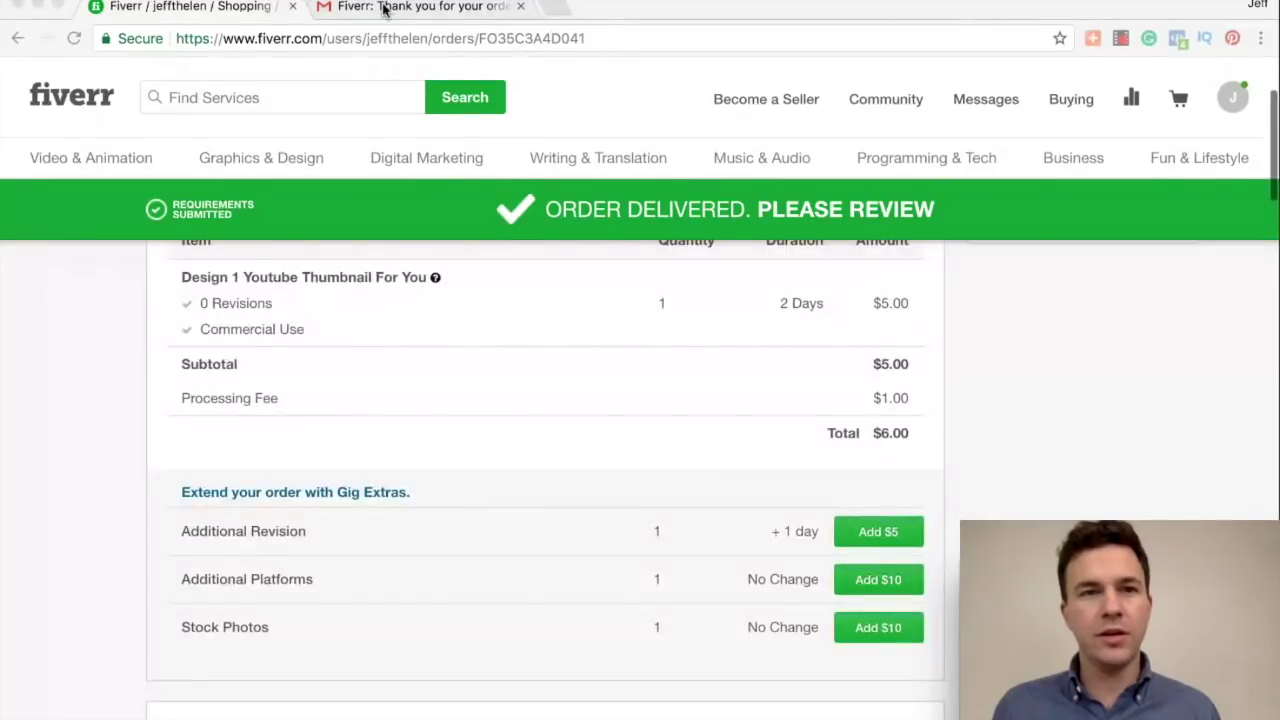
- In Gmail, open the newer Fiverr 'Your Order Is Ready' email and check the delivery time
click(397, 6)
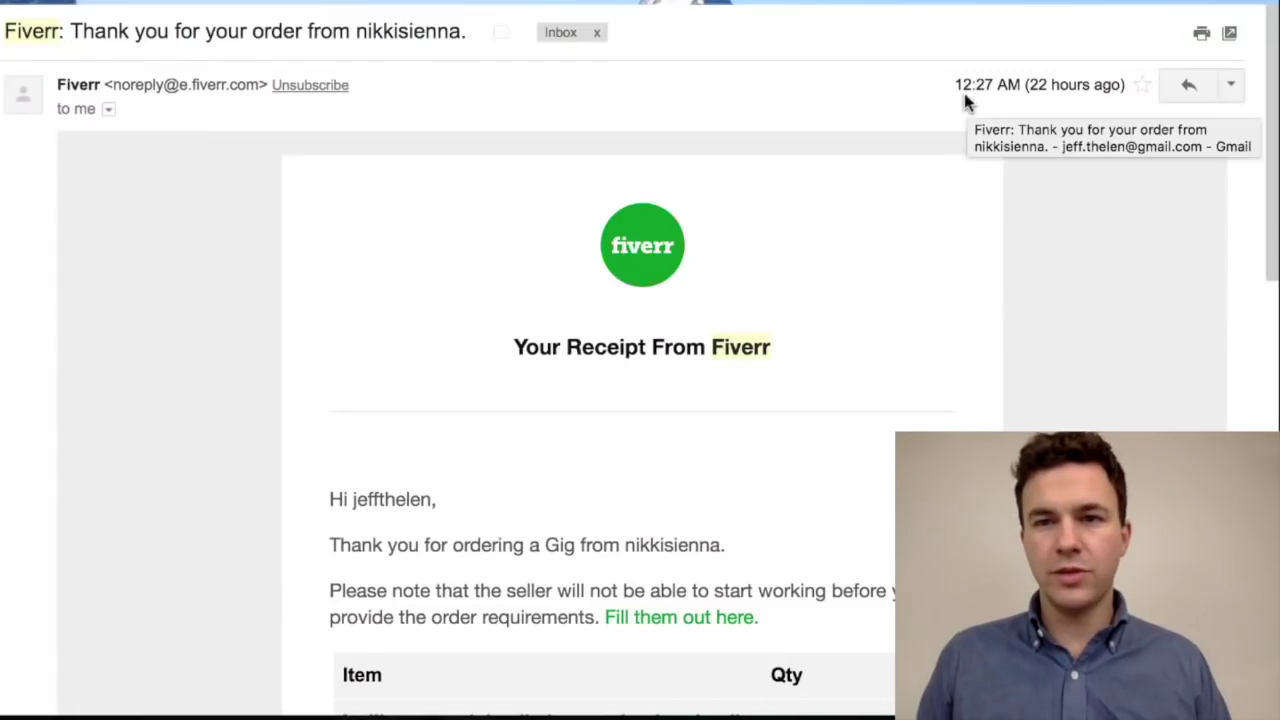
scroll(821, 490, down, 3)
scroll(821, 490, down, 4)
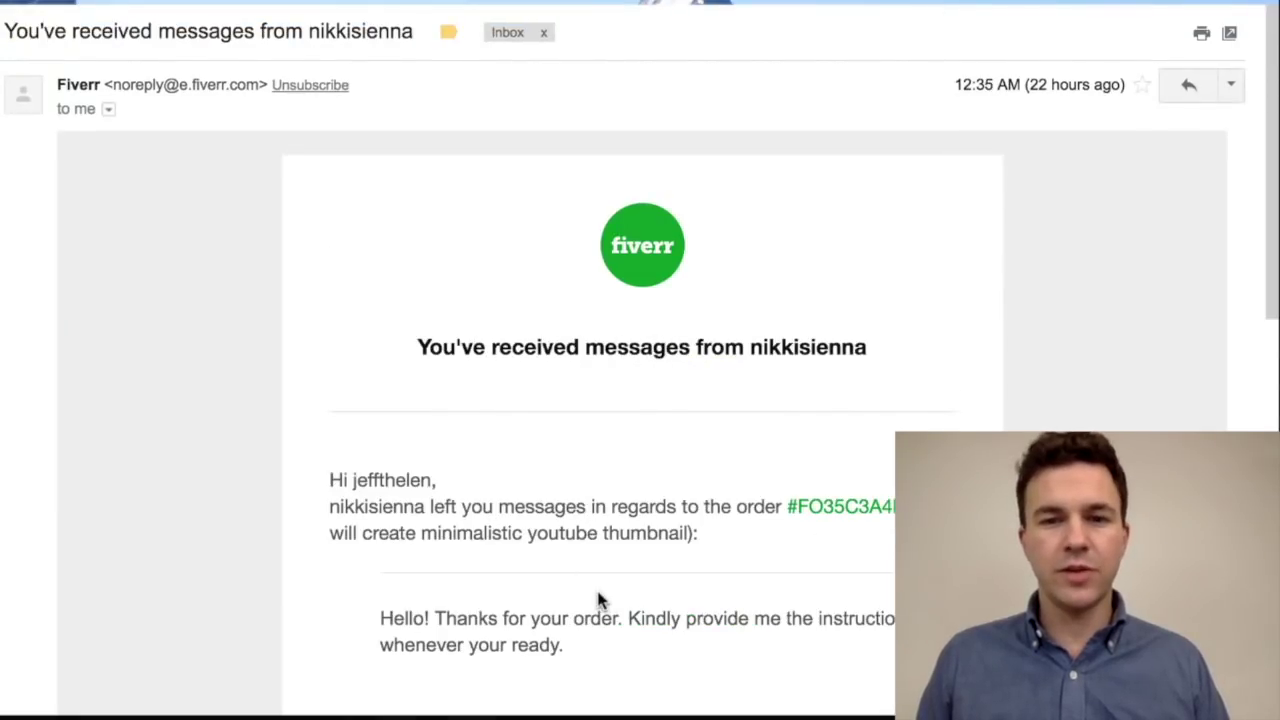
scroll(600, 595, down, 1)
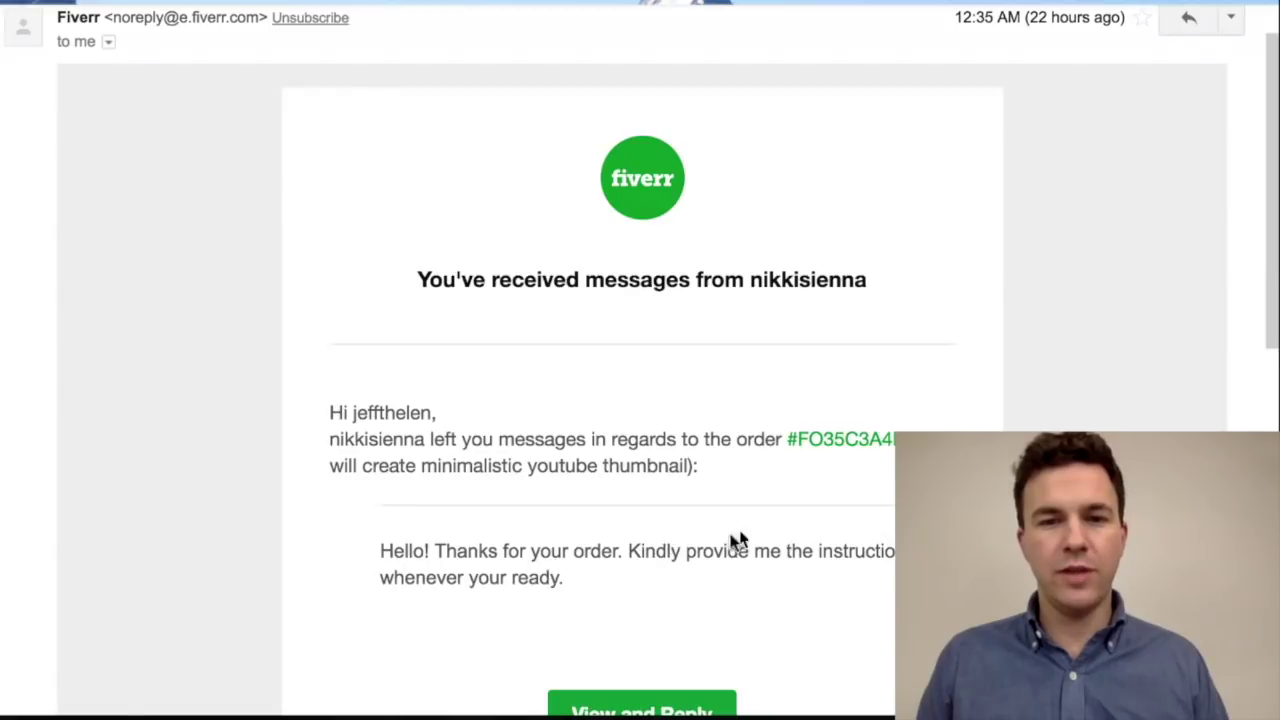
scroll(838, 370, up, 1)
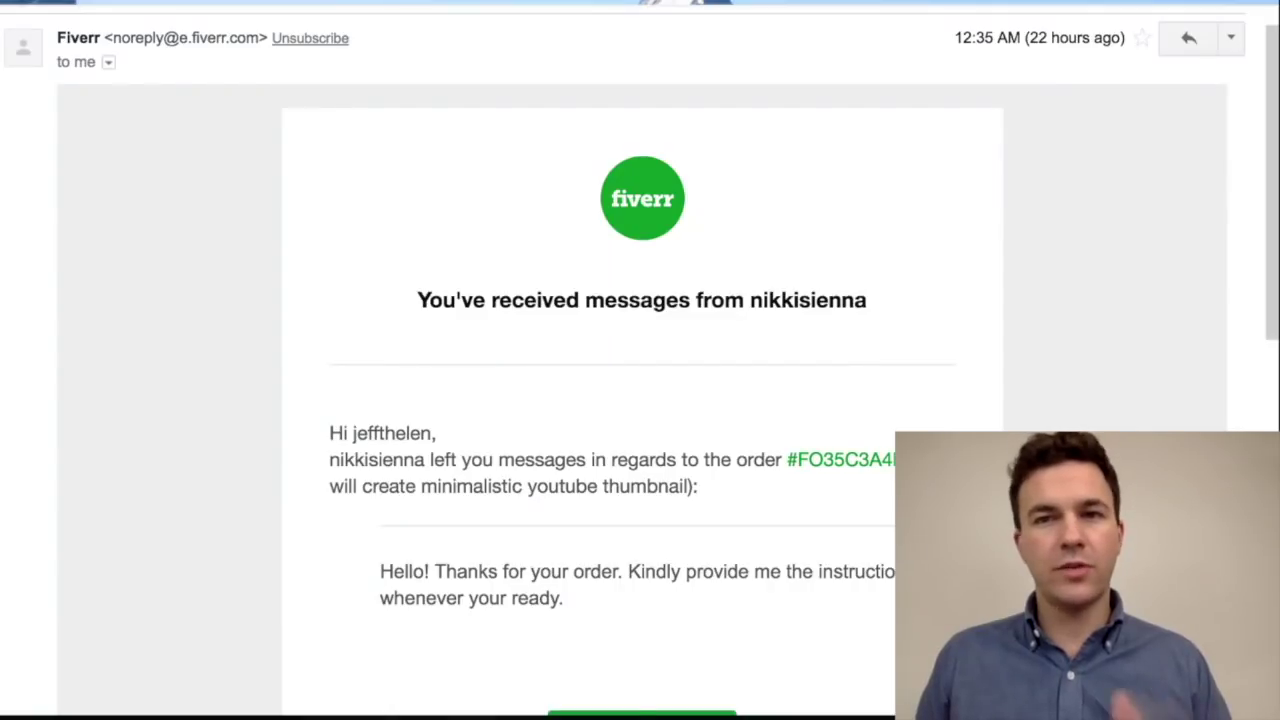
click(925, 33)
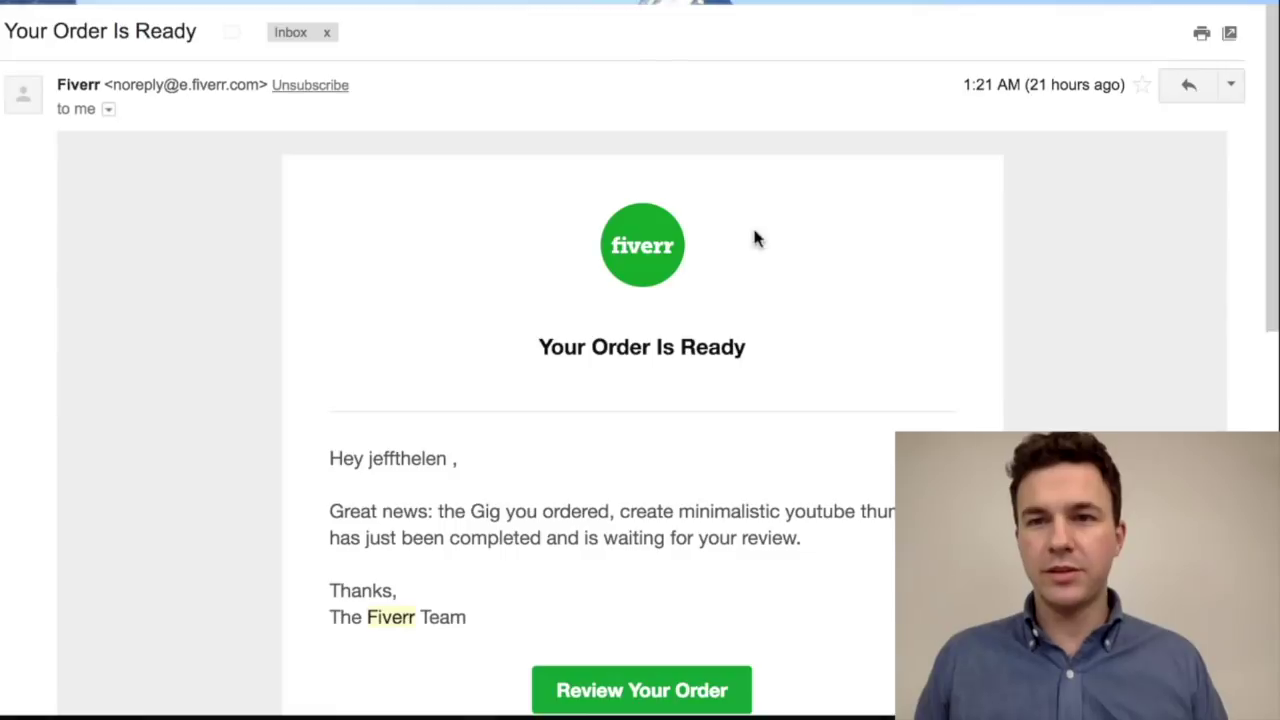
drag(953, 88, 1004, 86)
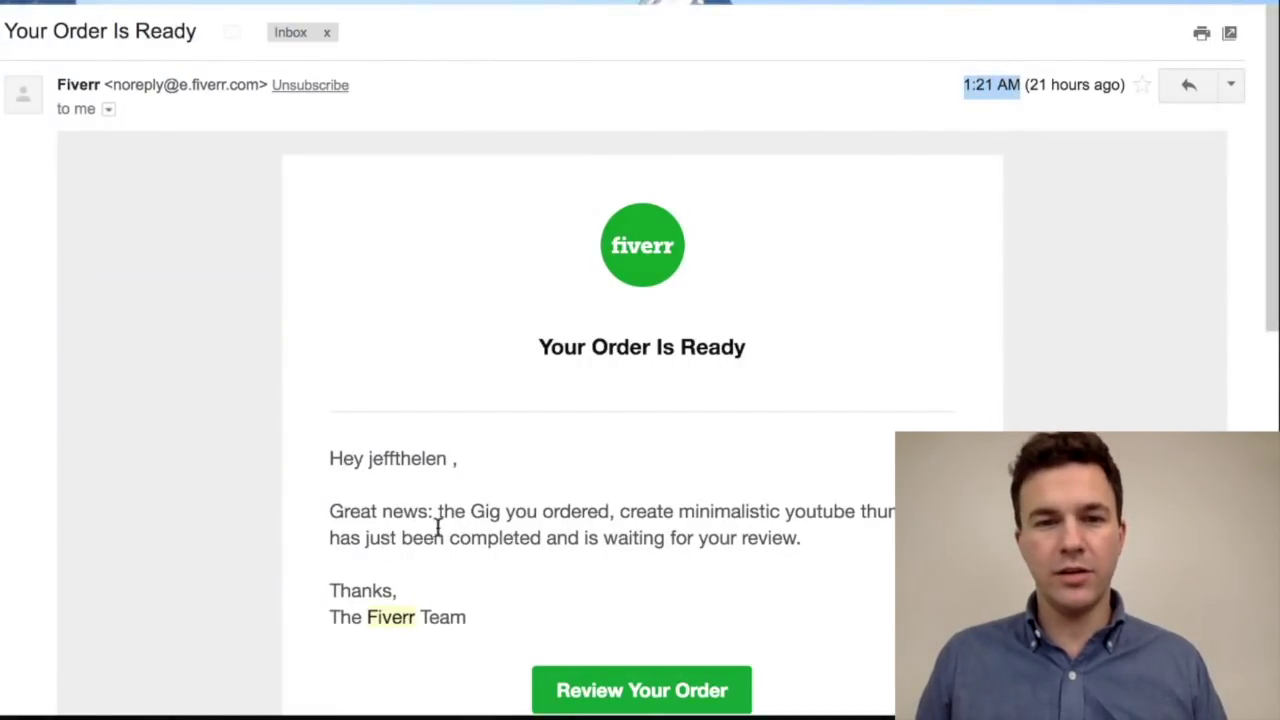
scroll(437, 527, down, 1)
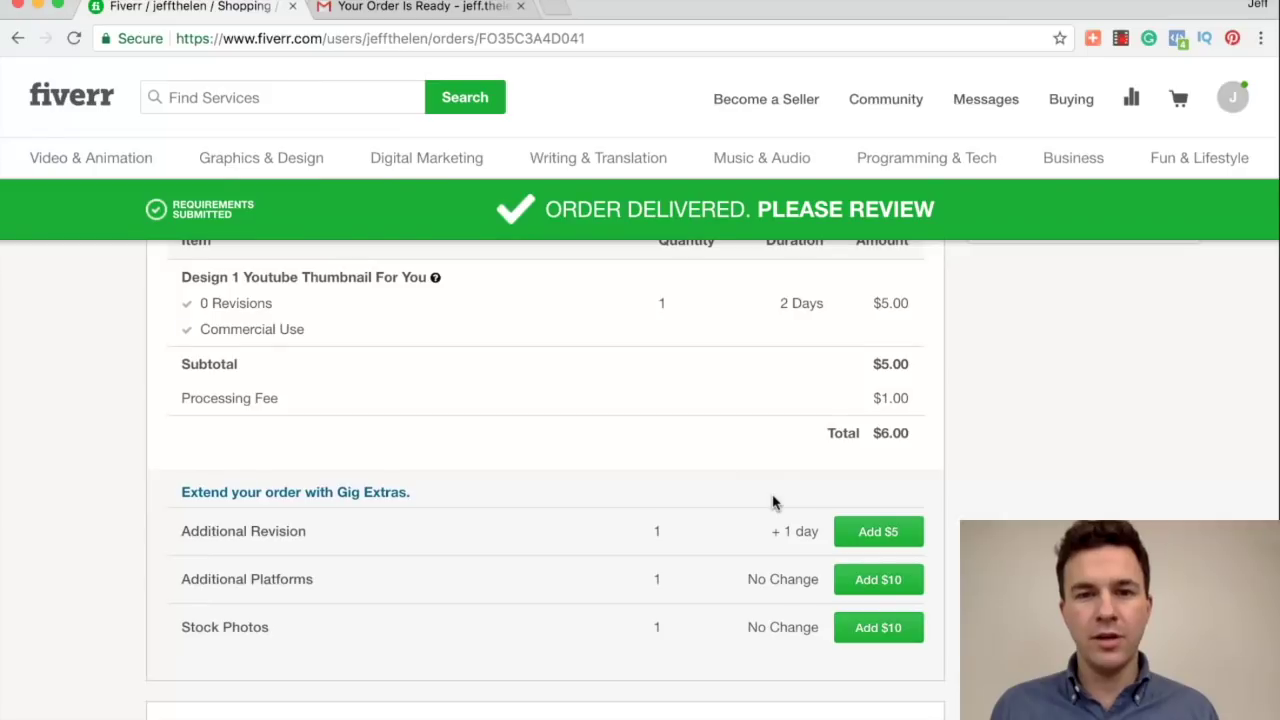
scroll(772, 495, down, 3)
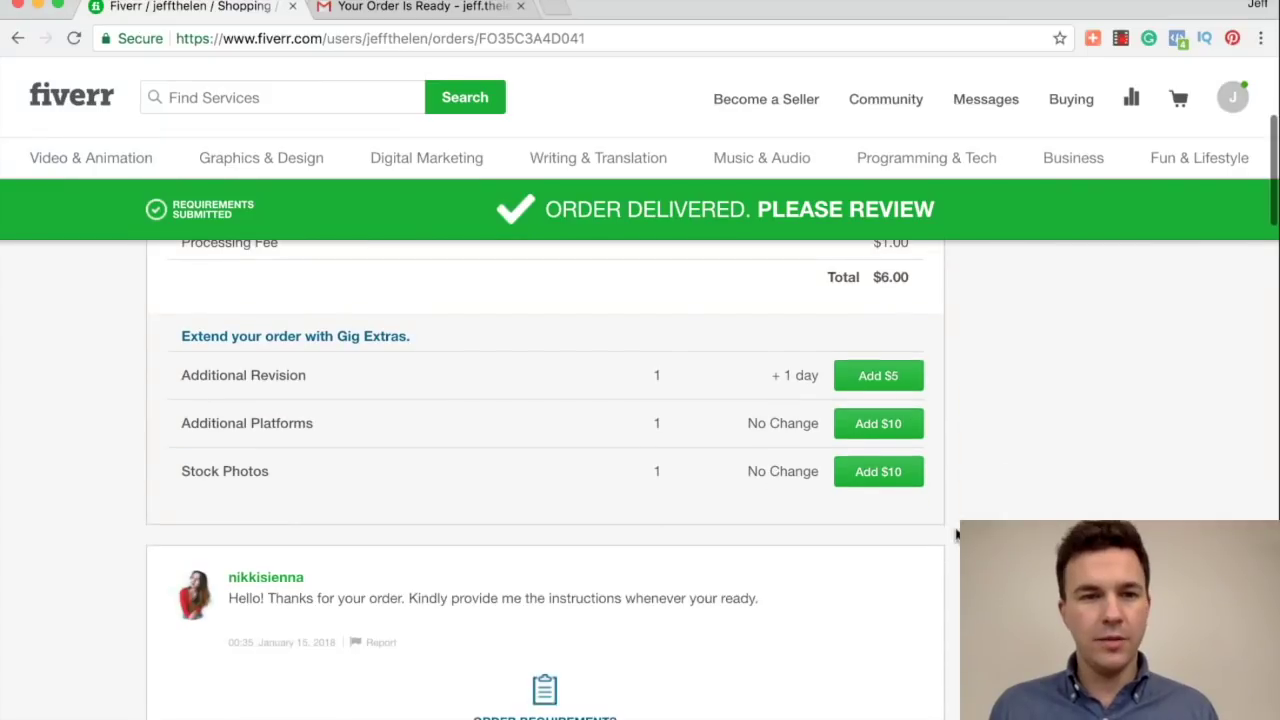
- Scroll to the delivery and preview the second and third delivered thumbnail designs
scroll(771, 491, down, 5)
scroll(955, 535, down, 4)
scroll(955, 535, down, 5)
scroll(955, 535, down, 2)
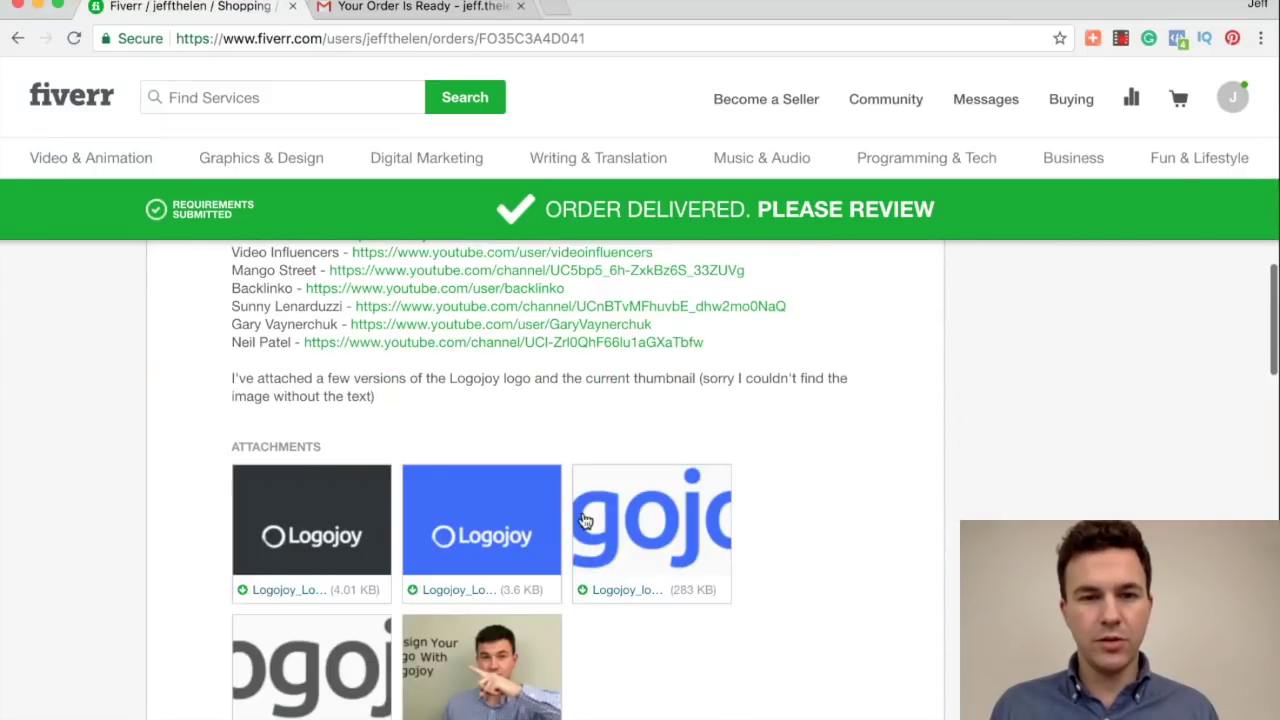
scroll(583, 520, down, 3)
scroll(585, 521, down, 4)
scroll(585, 521, down, 4)
scroll(511, 540, down, 2)
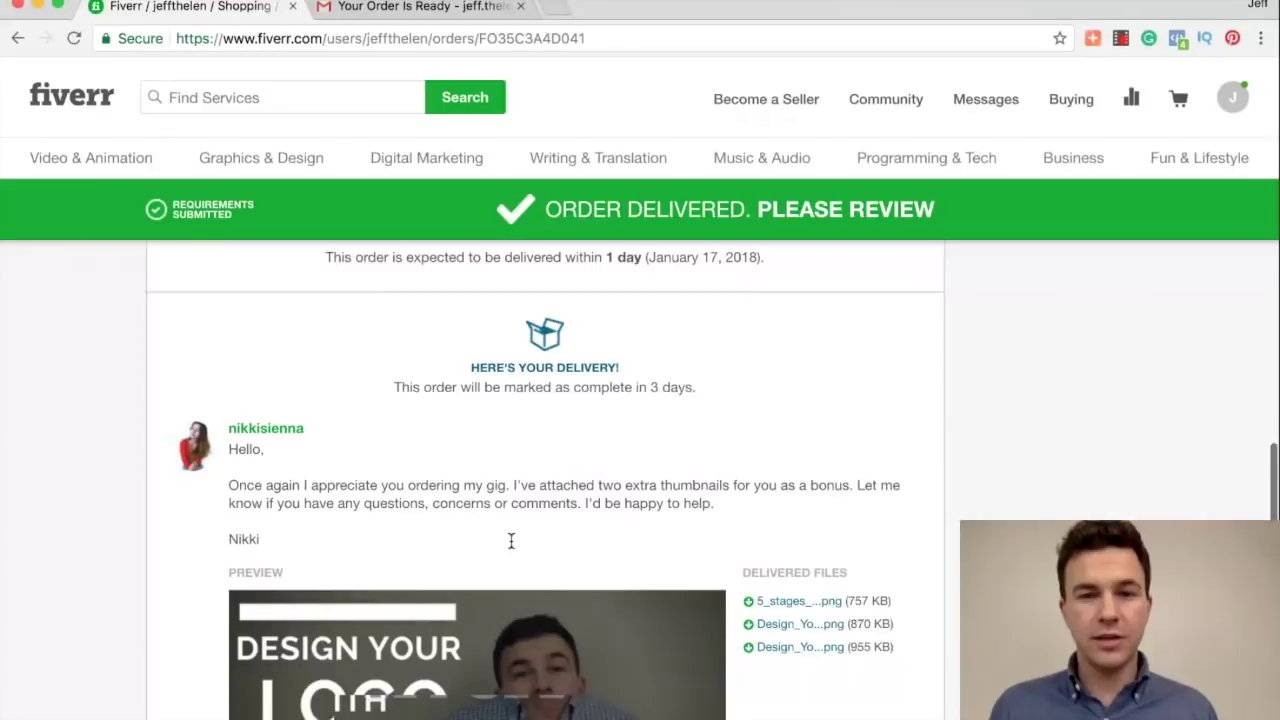
scroll(405, 586, down, 2)
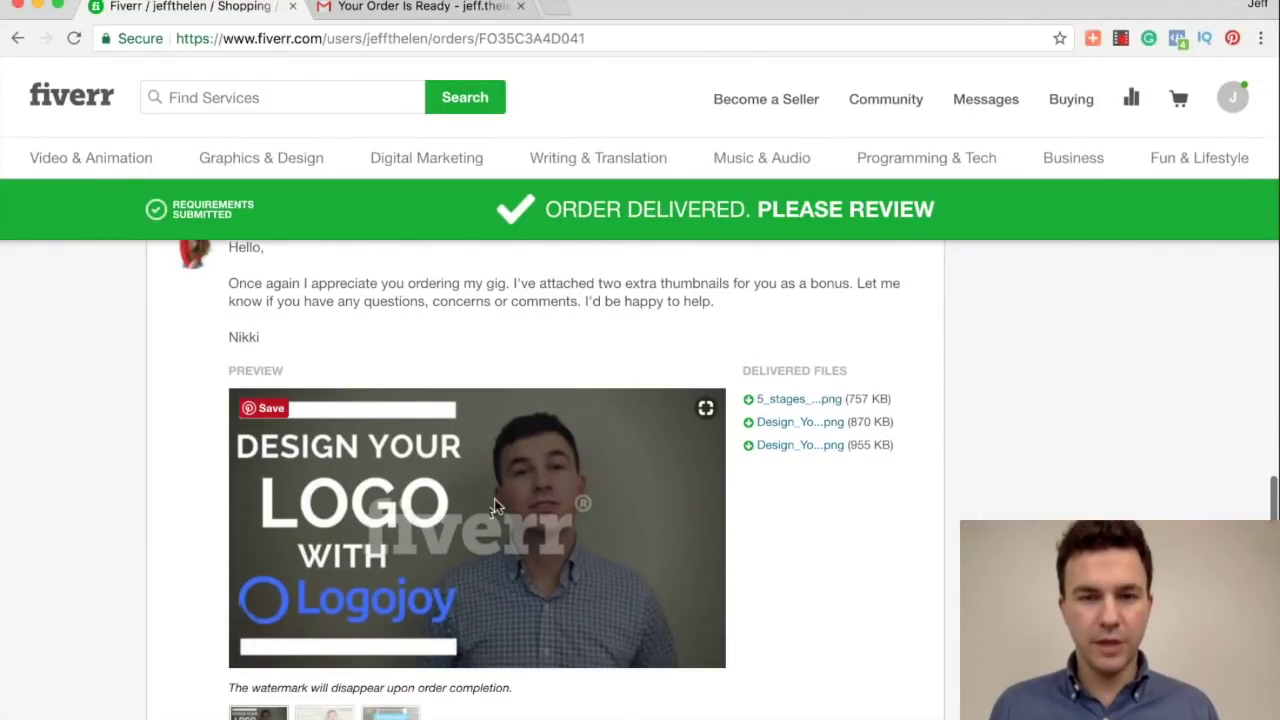
scroll(490, 505, down, 2)
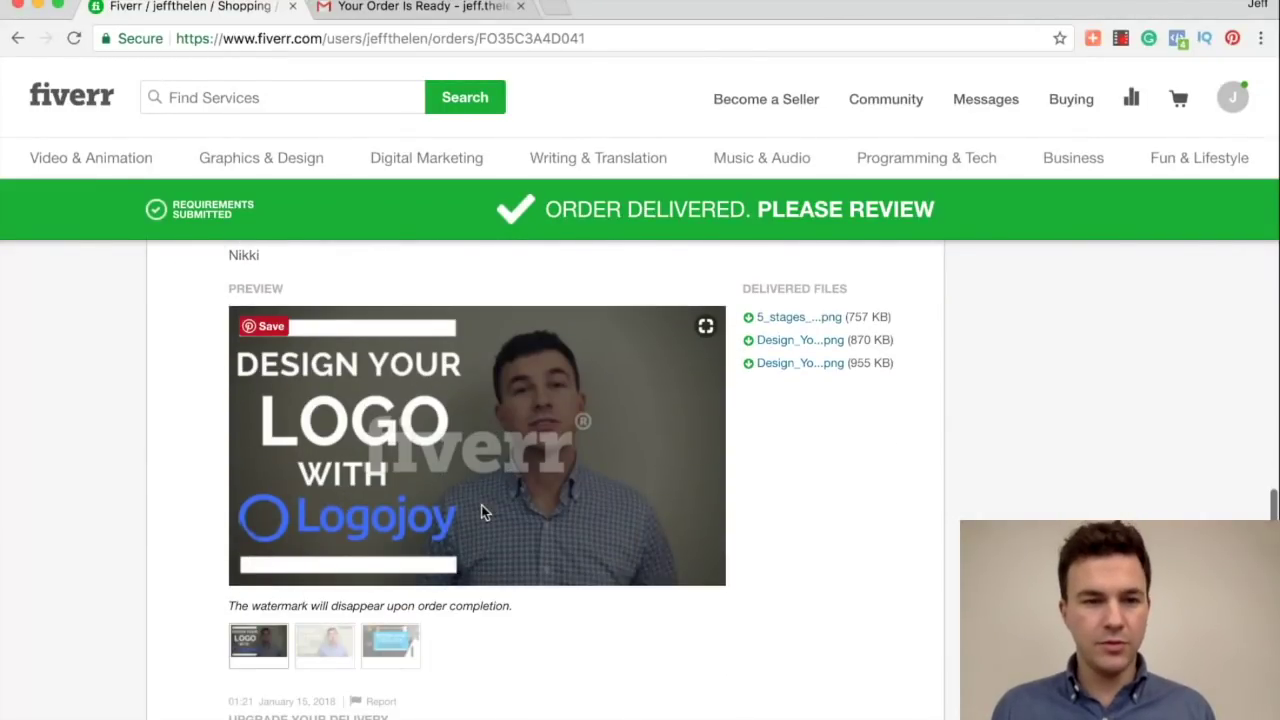
click(324, 641)
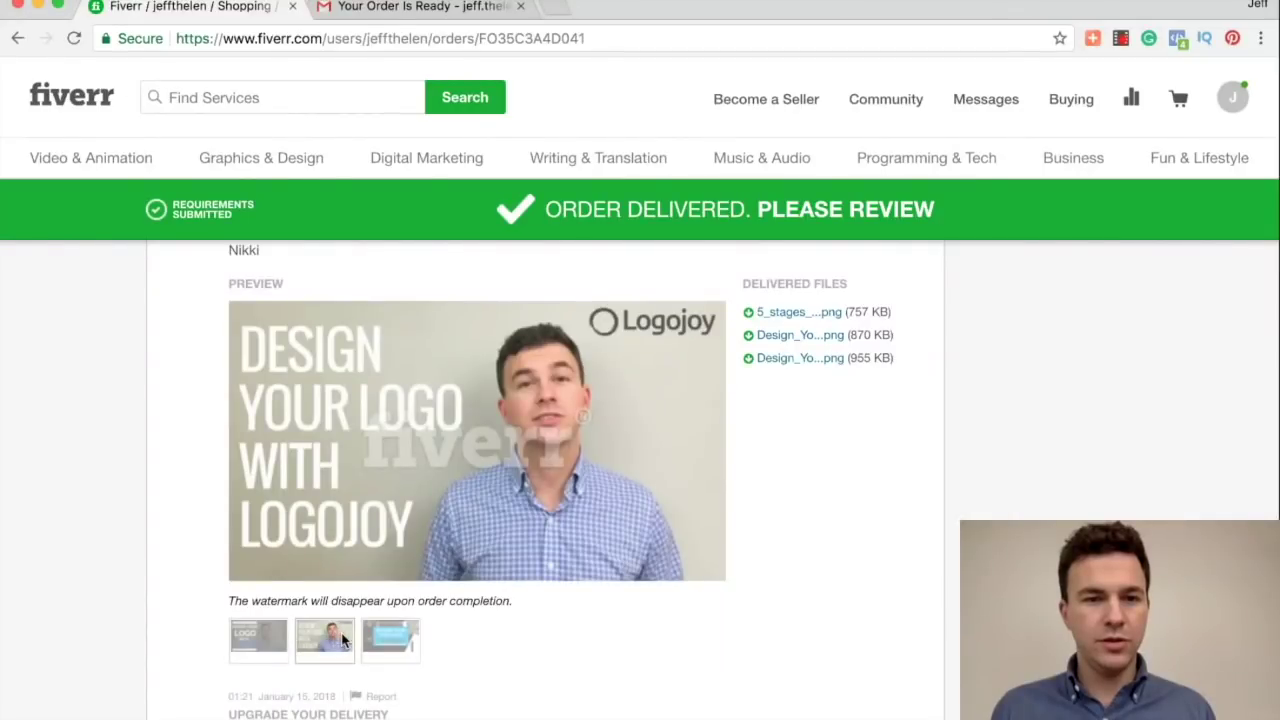
click(372, 641)
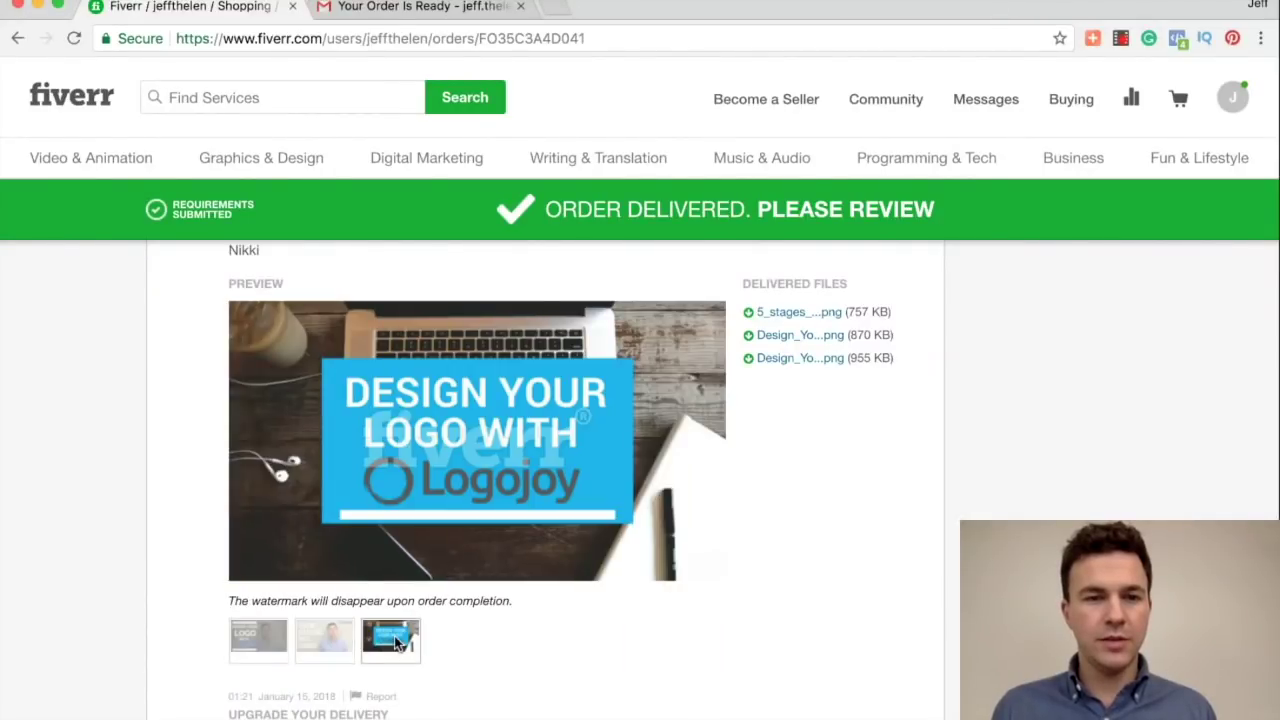
click(334, 643)
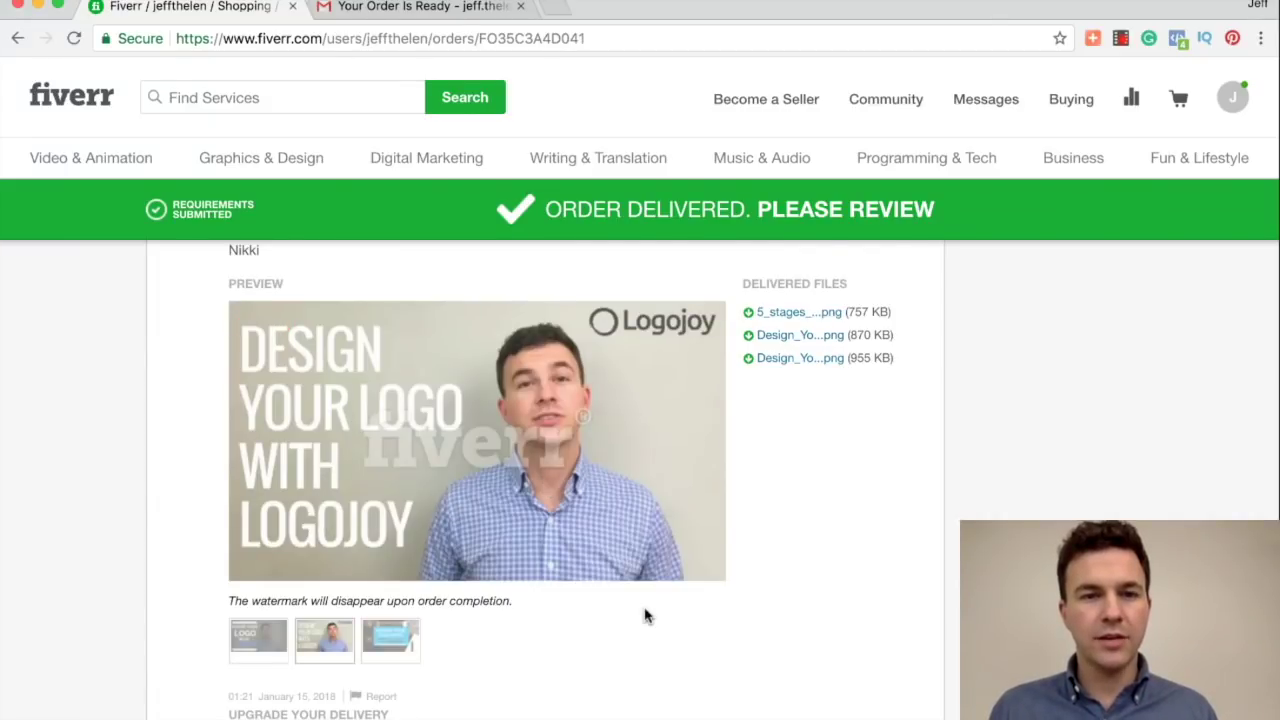
mouse_move(388, 486)
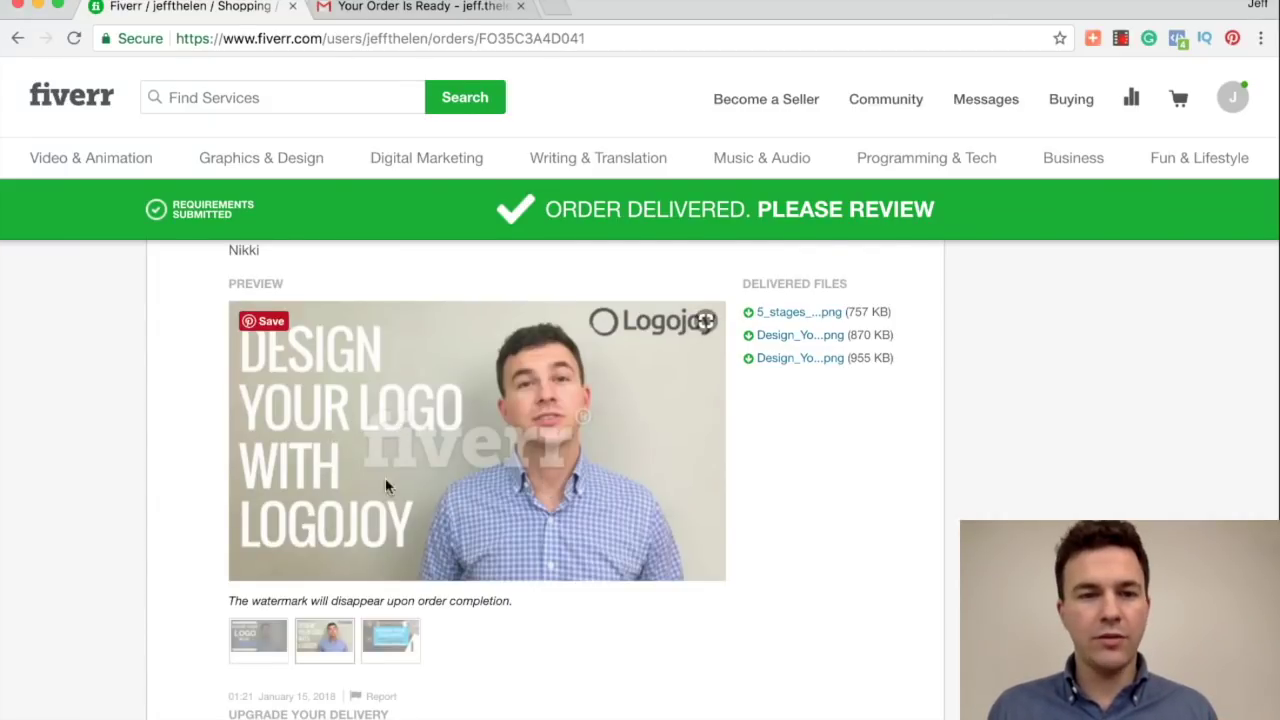
- Open a revision request form for the delivered thumbnail
scroll(670, 640, down, 5)
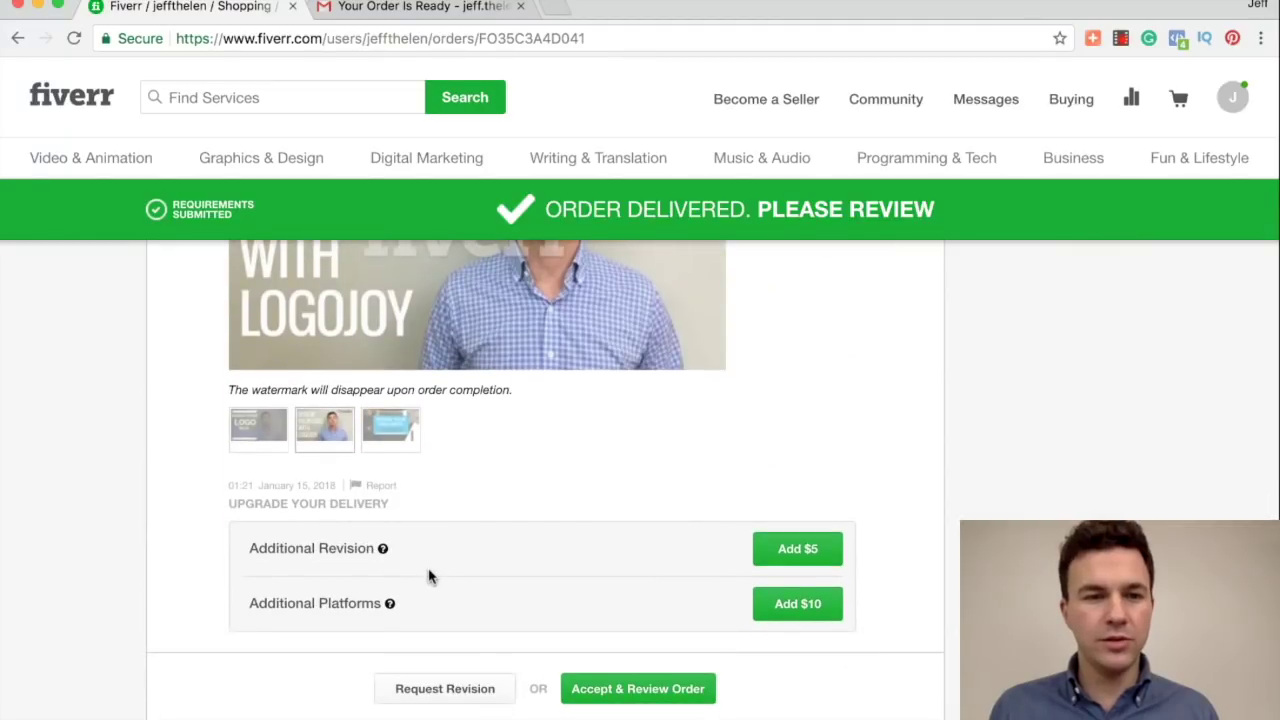
scroll(430, 577, down, 4)
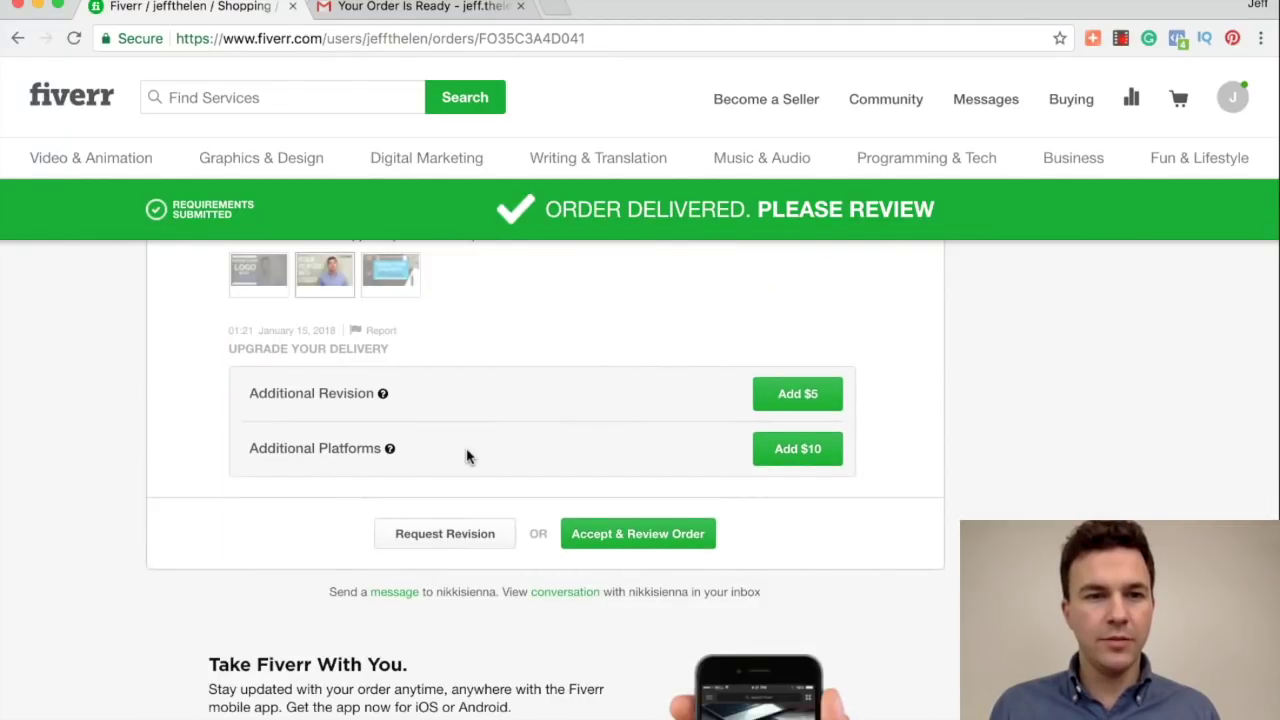
scroll(322, 370, up, 8)
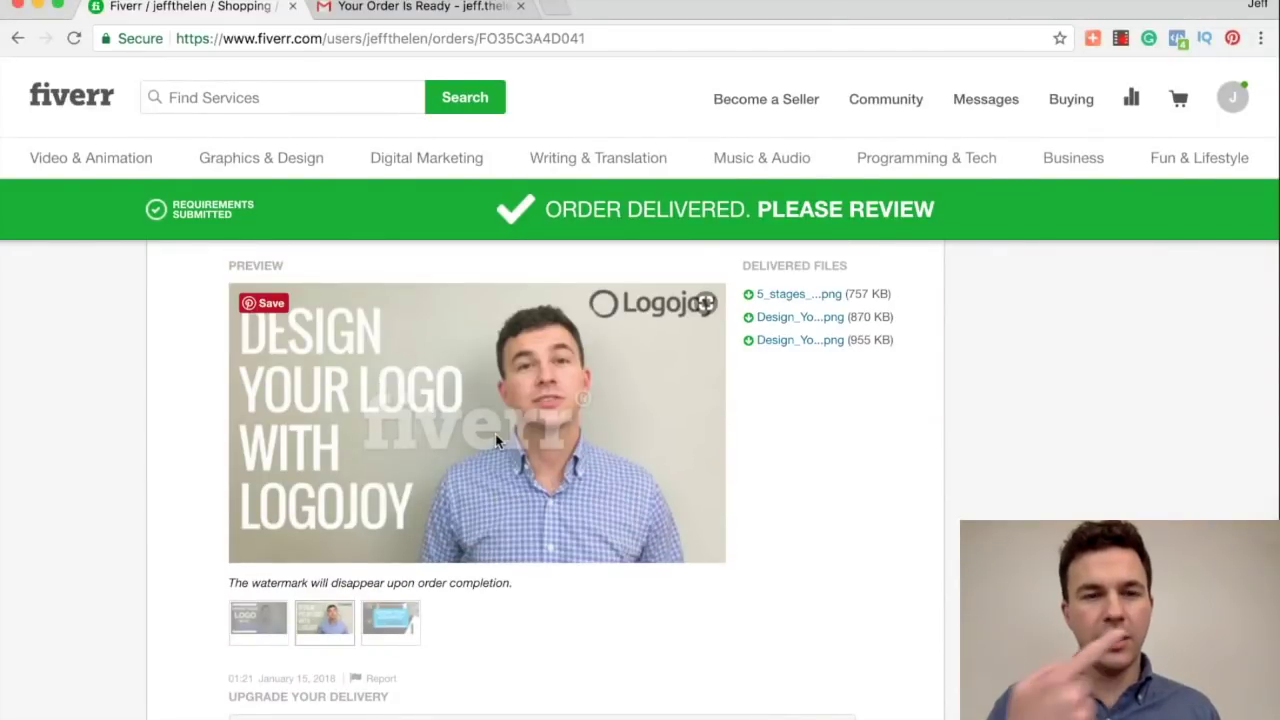
scroll(488, 592, down, 5)
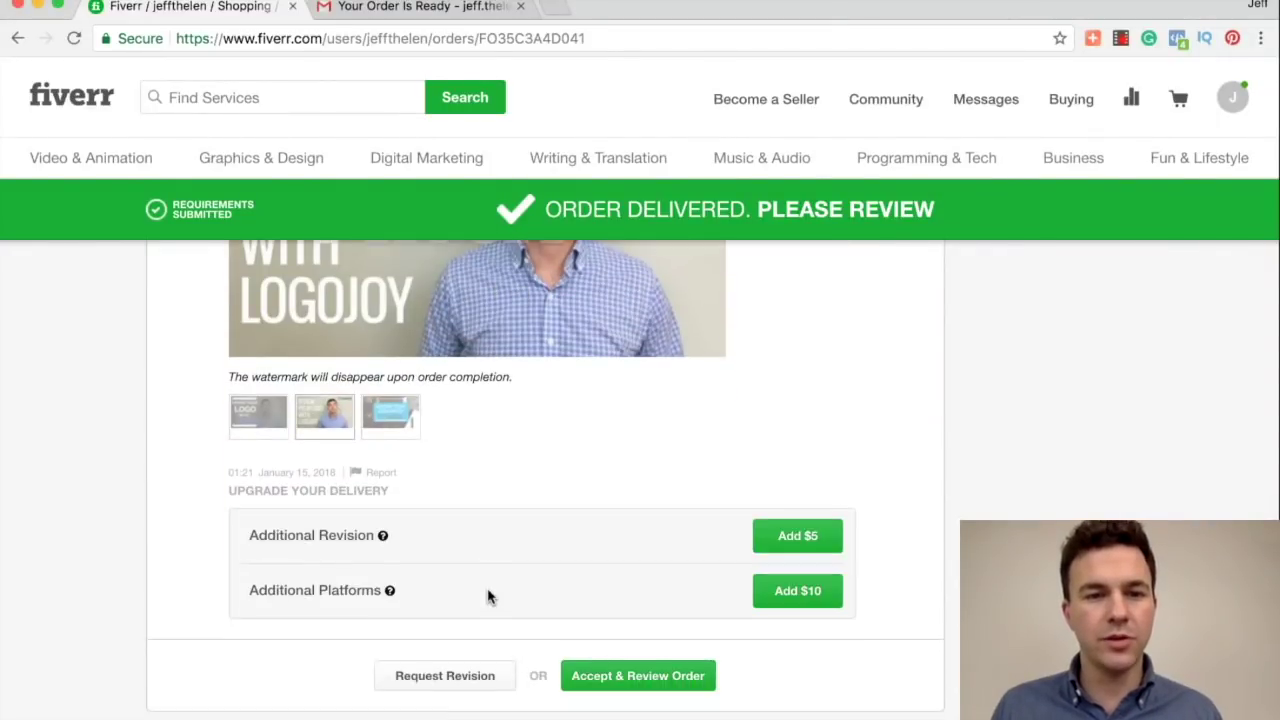
click(438, 668)
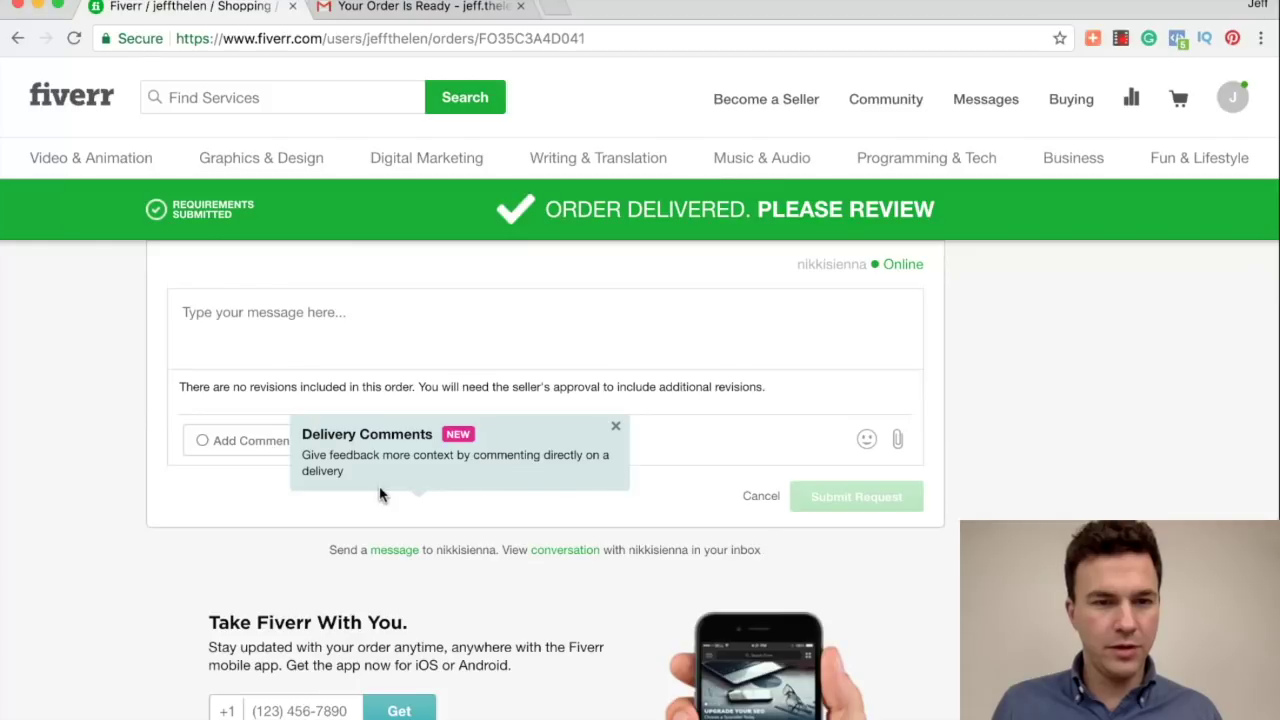
- Dismiss the tip and write a revision message requesting a cropped pointing photo with Logojoy3's font
click(615, 427)
scroll(305, 332, up, 3)
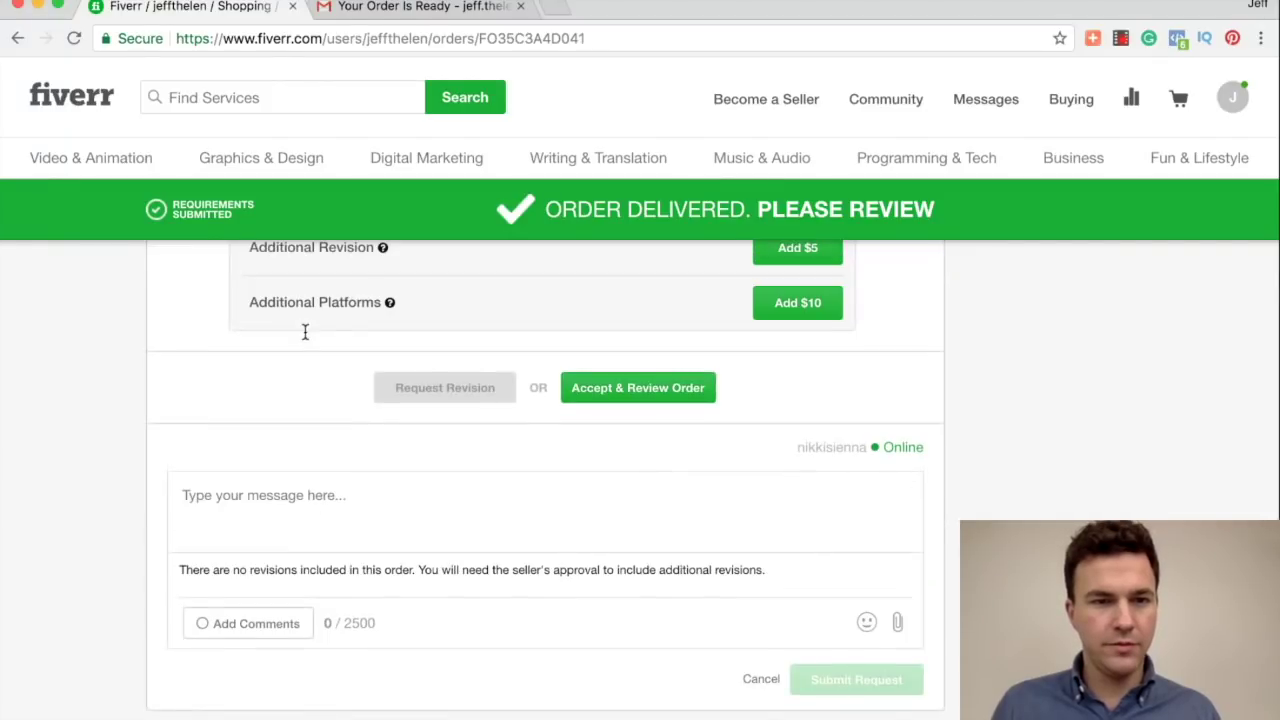
click(314, 504)
text(Hi,)
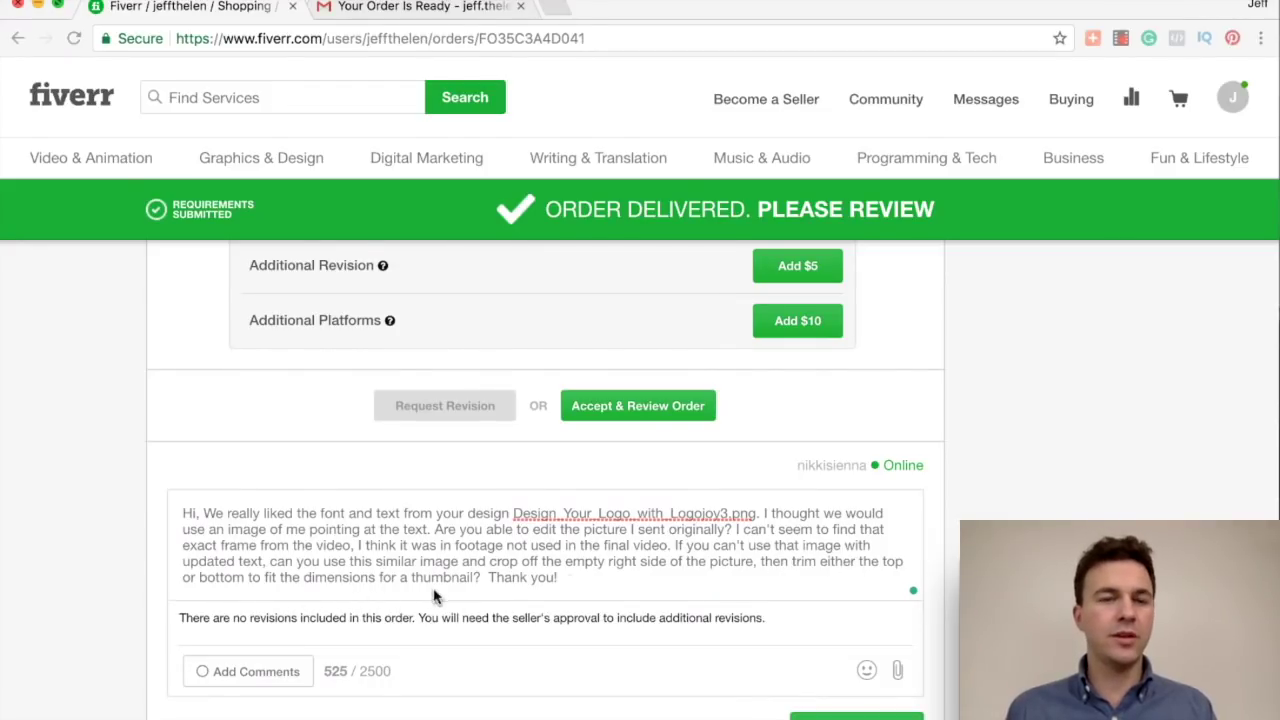
key(super+Tab)
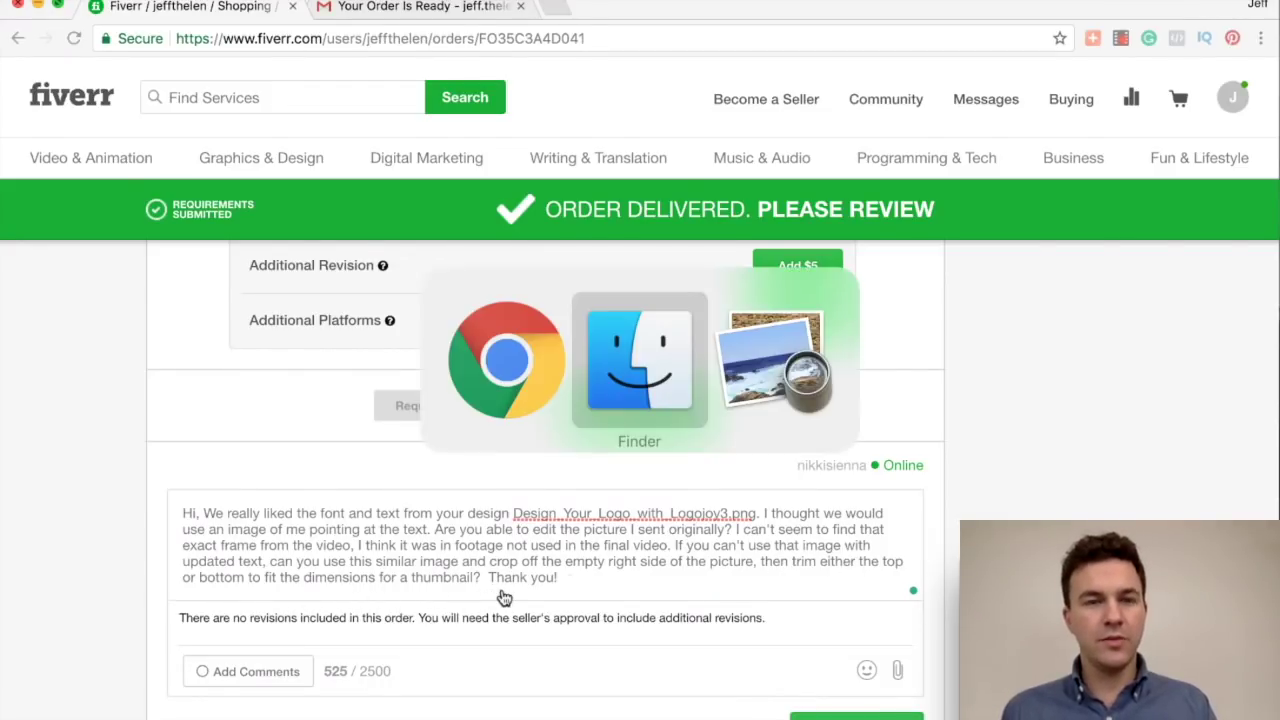
key(super+Tab)
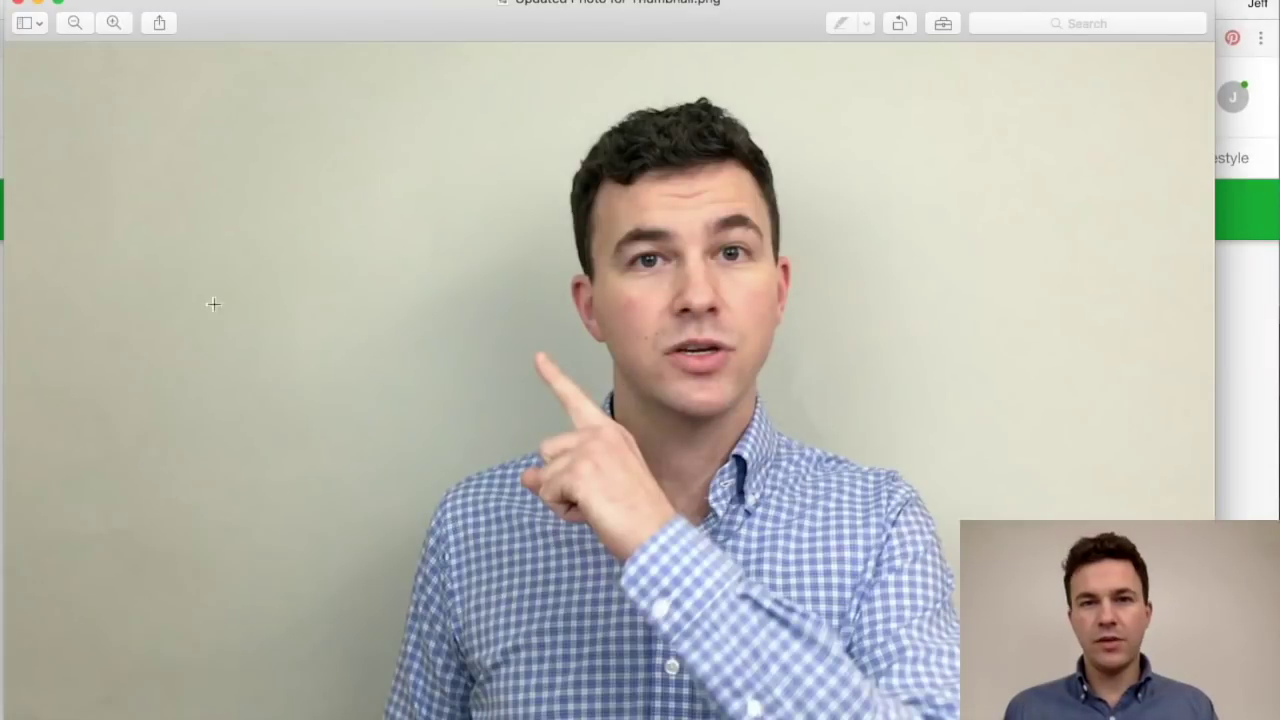
click(37, 4)
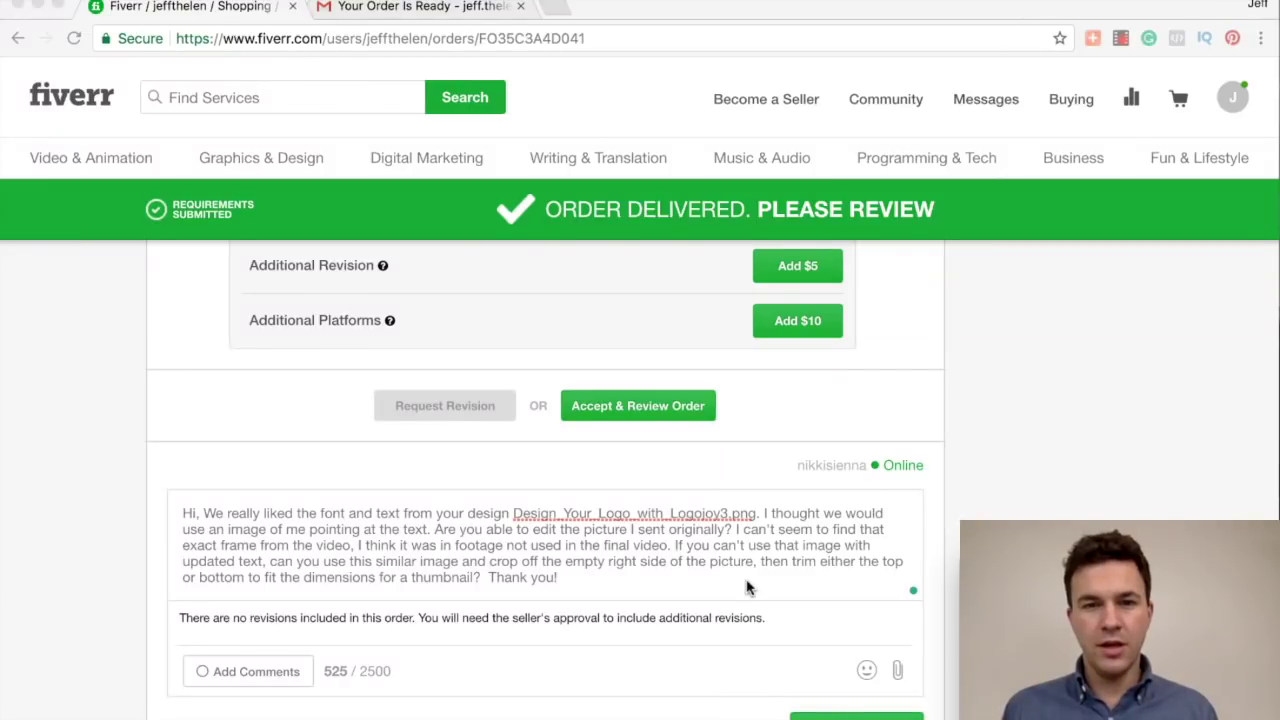
- Attach 'Updated Photo for Thumbnail.png' from the Desktop and submit the revision request
scroll(803, 530, down, 1)
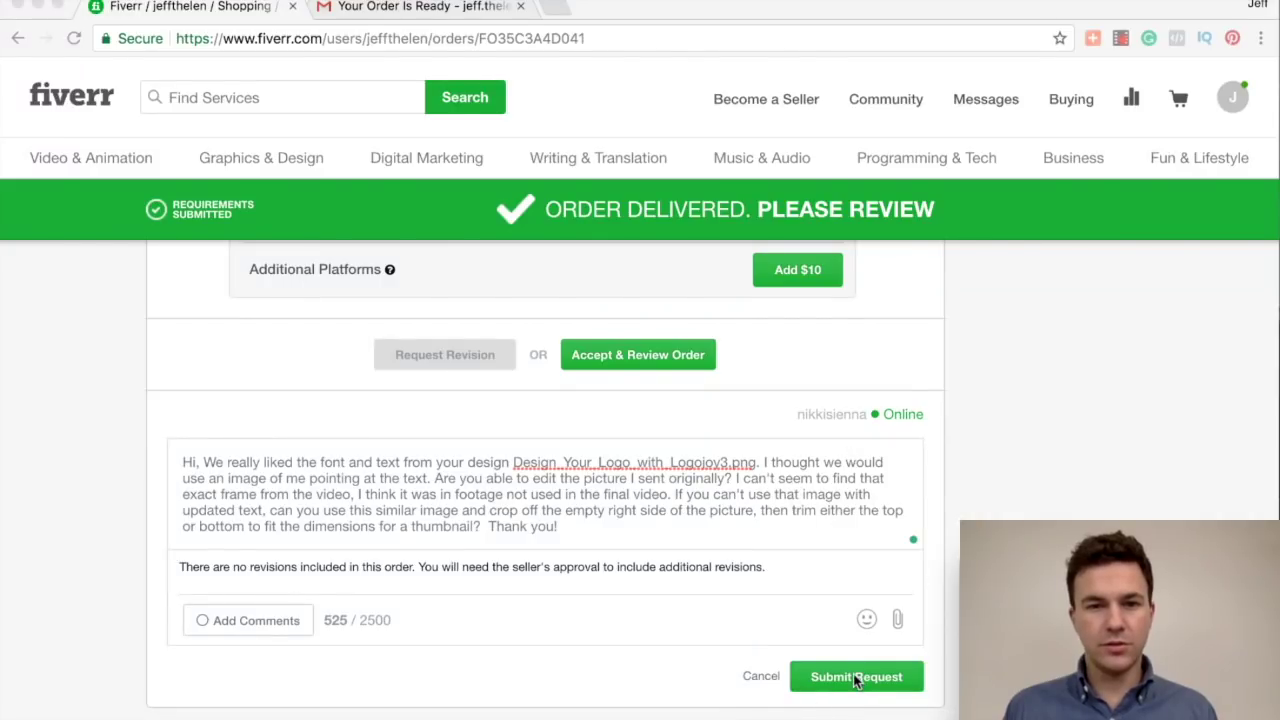
click(897, 620)
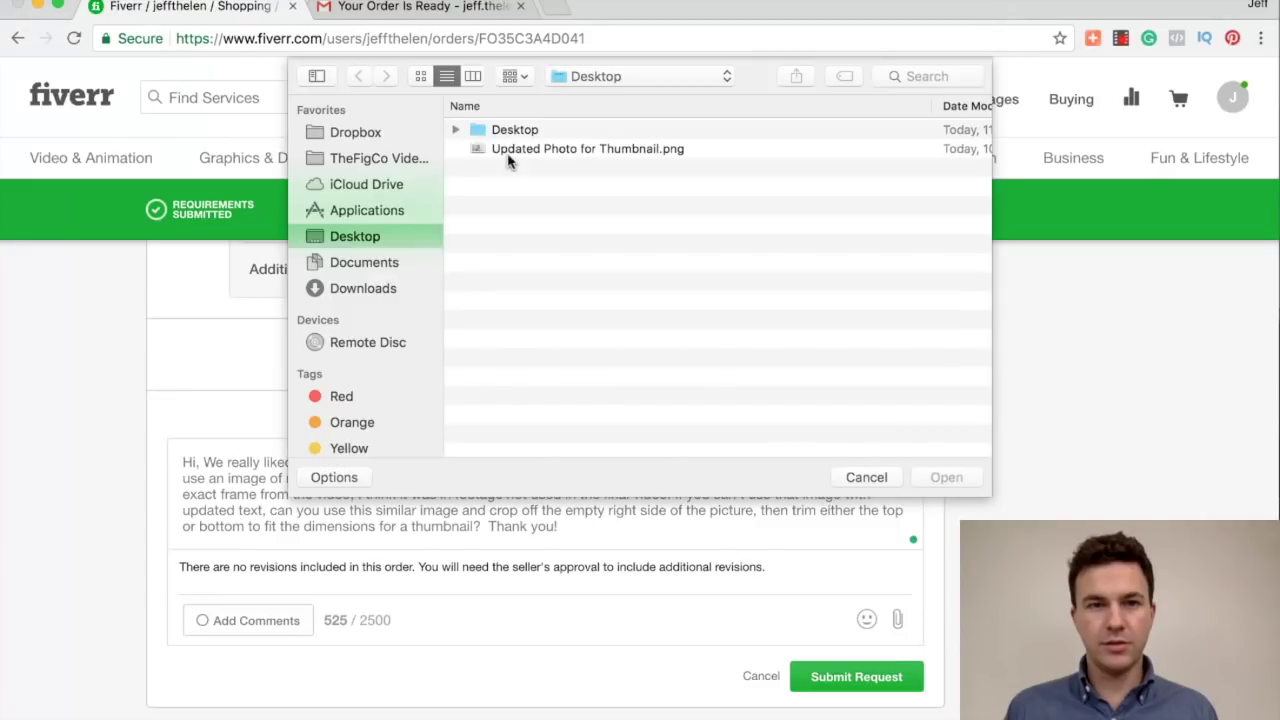
click(507, 152)
double_click(507, 152)
click(856, 676)
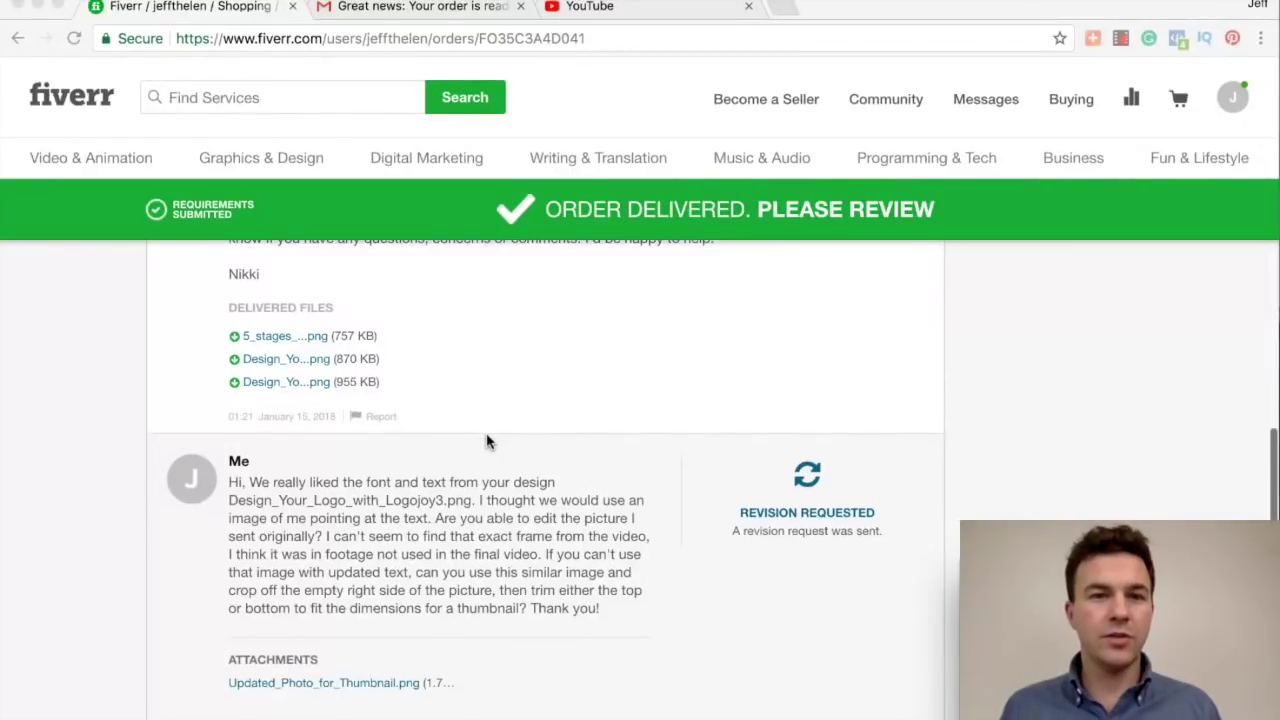
scroll(487, 441, down, 3)
scroll(487, 441, down, 4)
scroll(487, 441, down, 3)
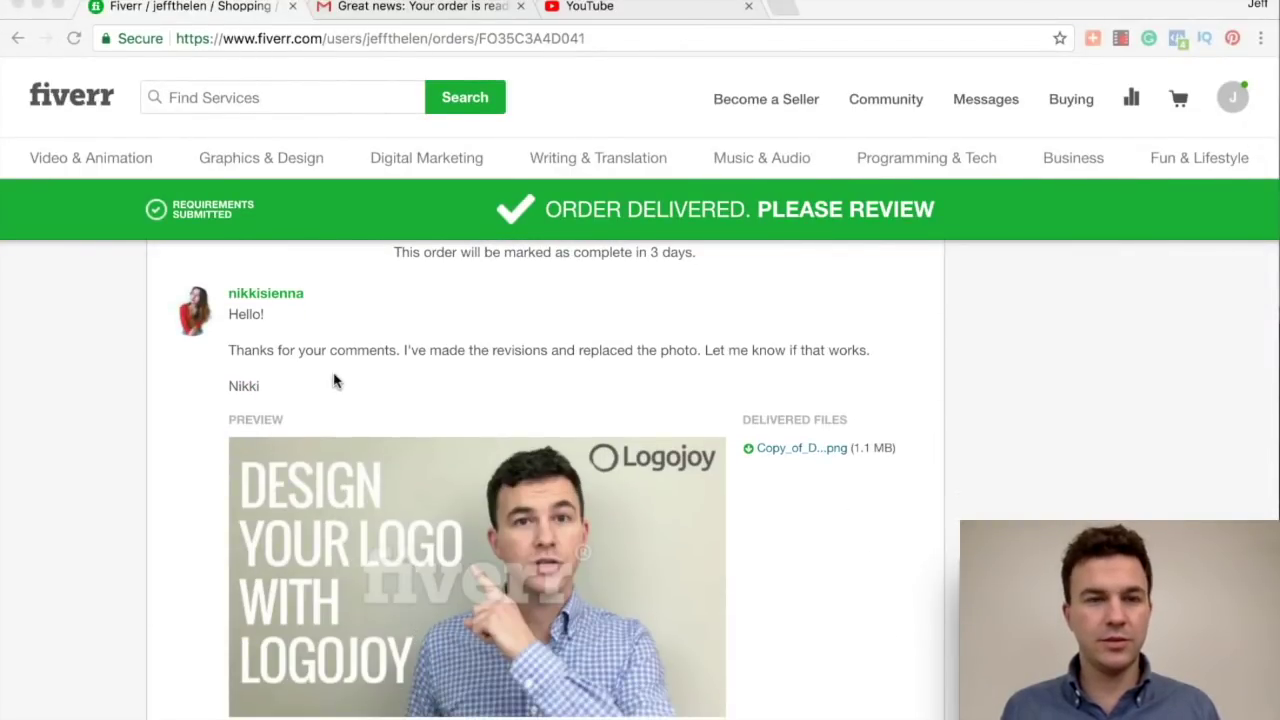
scroll(334, 445, up, 4)
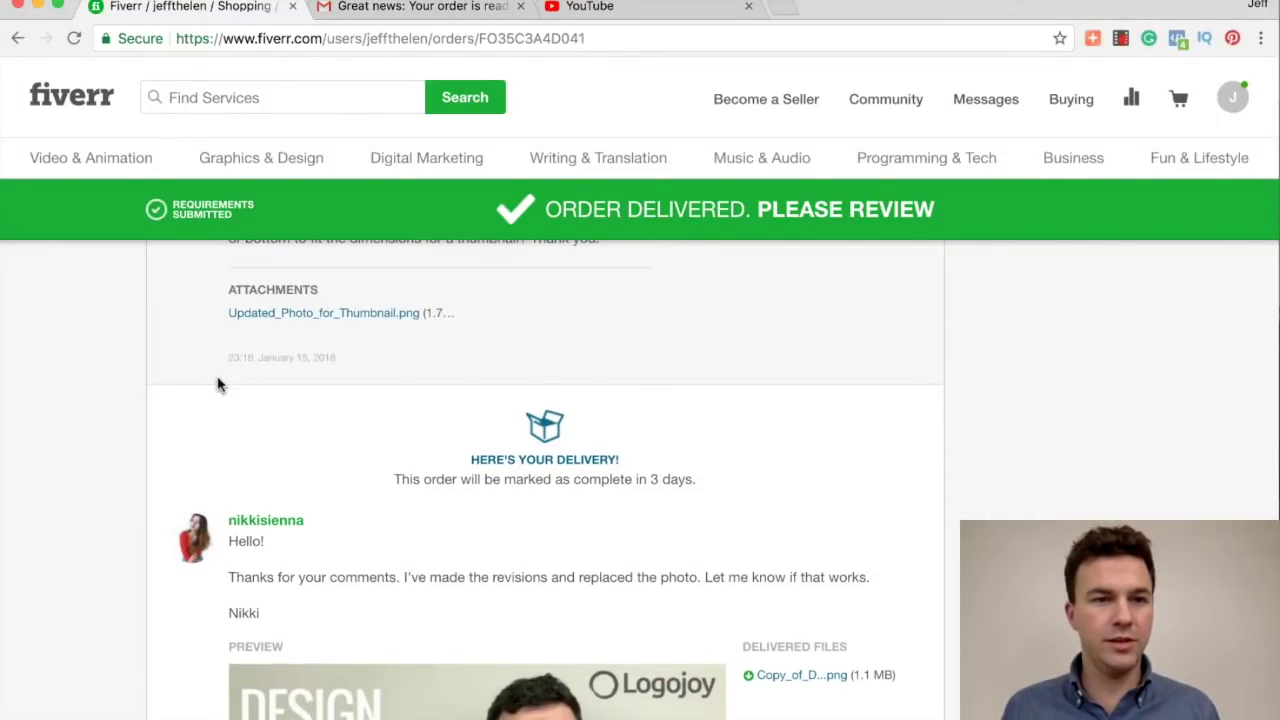
scroll(220, 386, down, 3)
scroll(234, 435, down, 2)
scroll(234, 435, down, 2)
scroll(232, 440, down, 1)
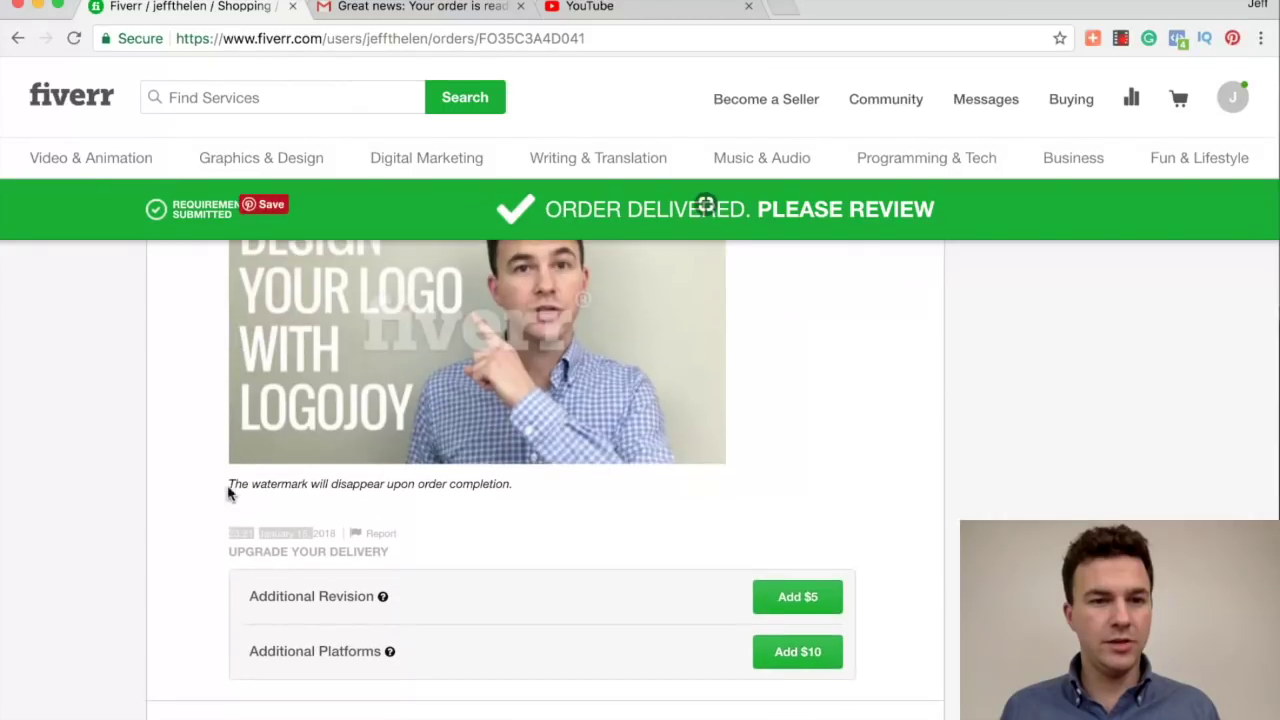
scroll(215, 550, down, 2)
scroll(204, 607, up, 1)
scroll(205, 503, up, 1)
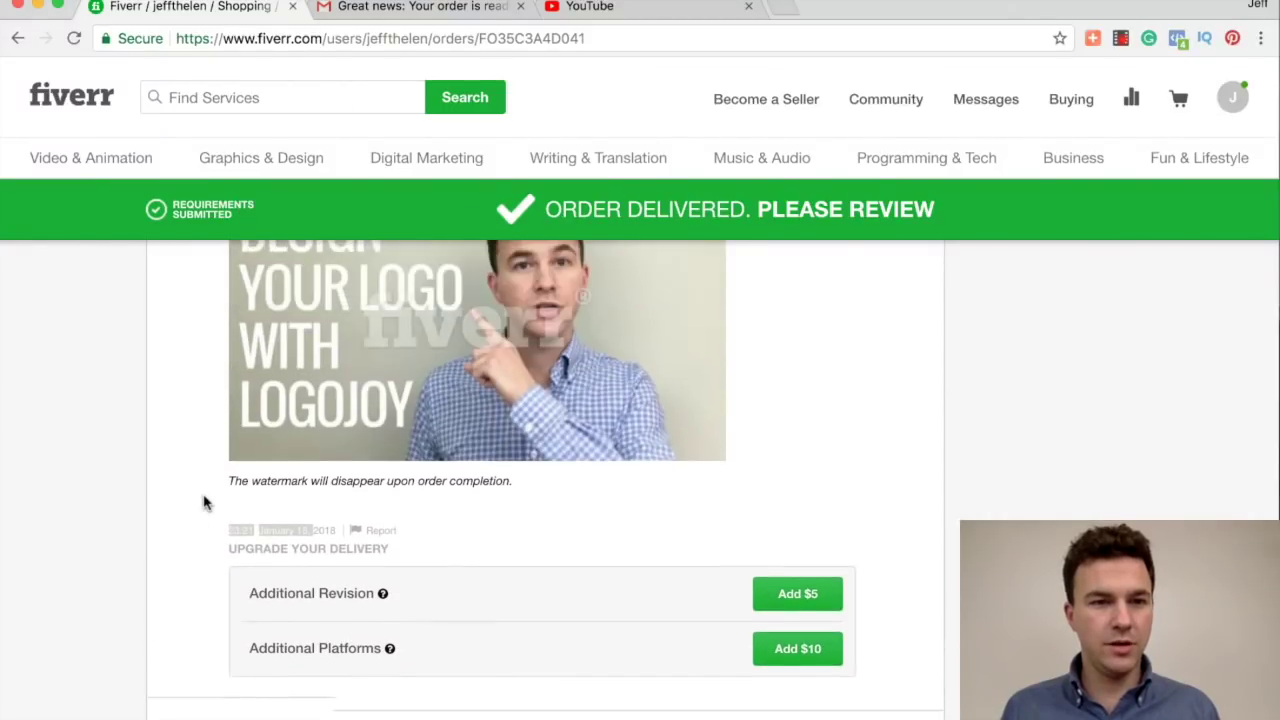
scroll(283, 466, down, 4)
scroll(281, 463, up, 4)
scroll(281, 463, up, 3)
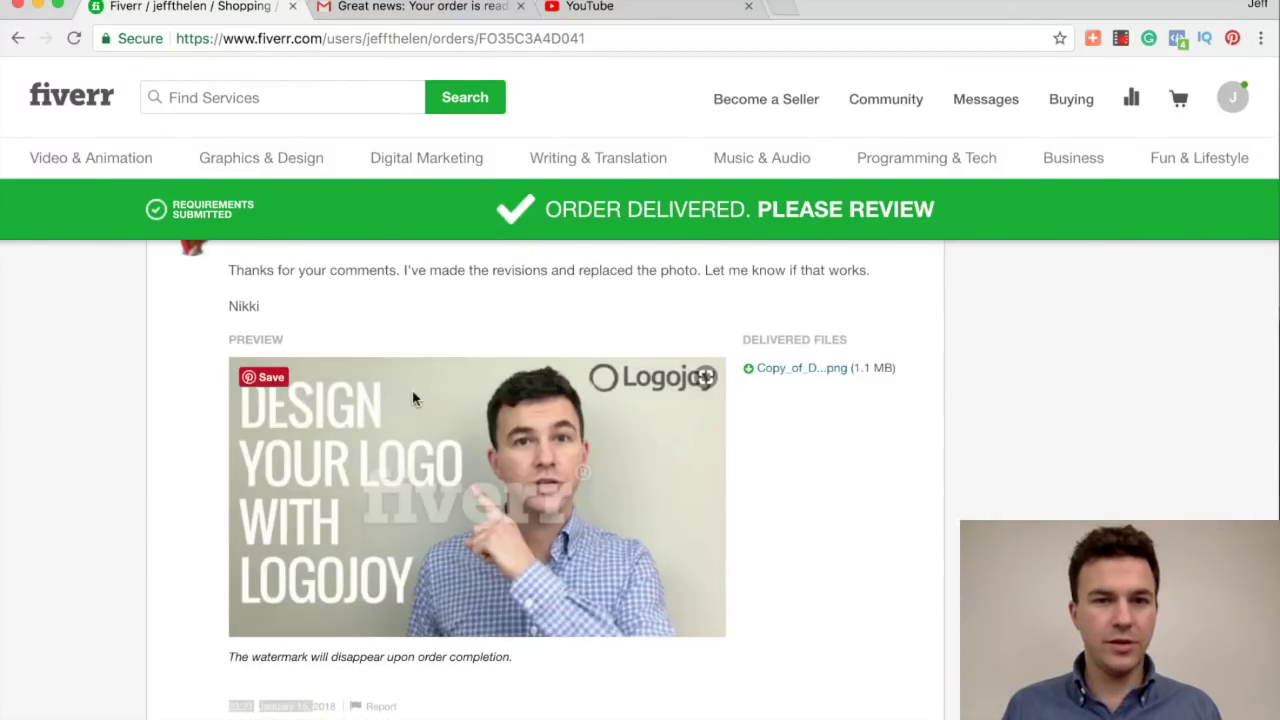
scroll(413, 398, up, 3)
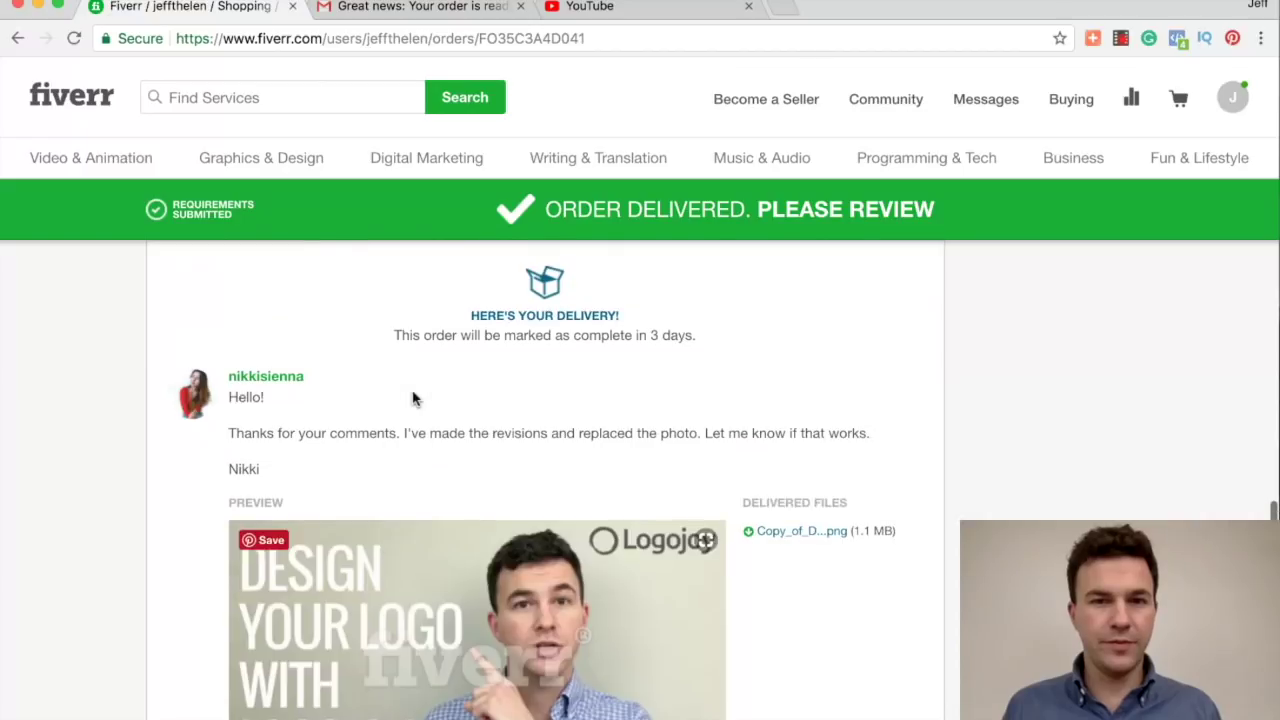
click(447, 9)
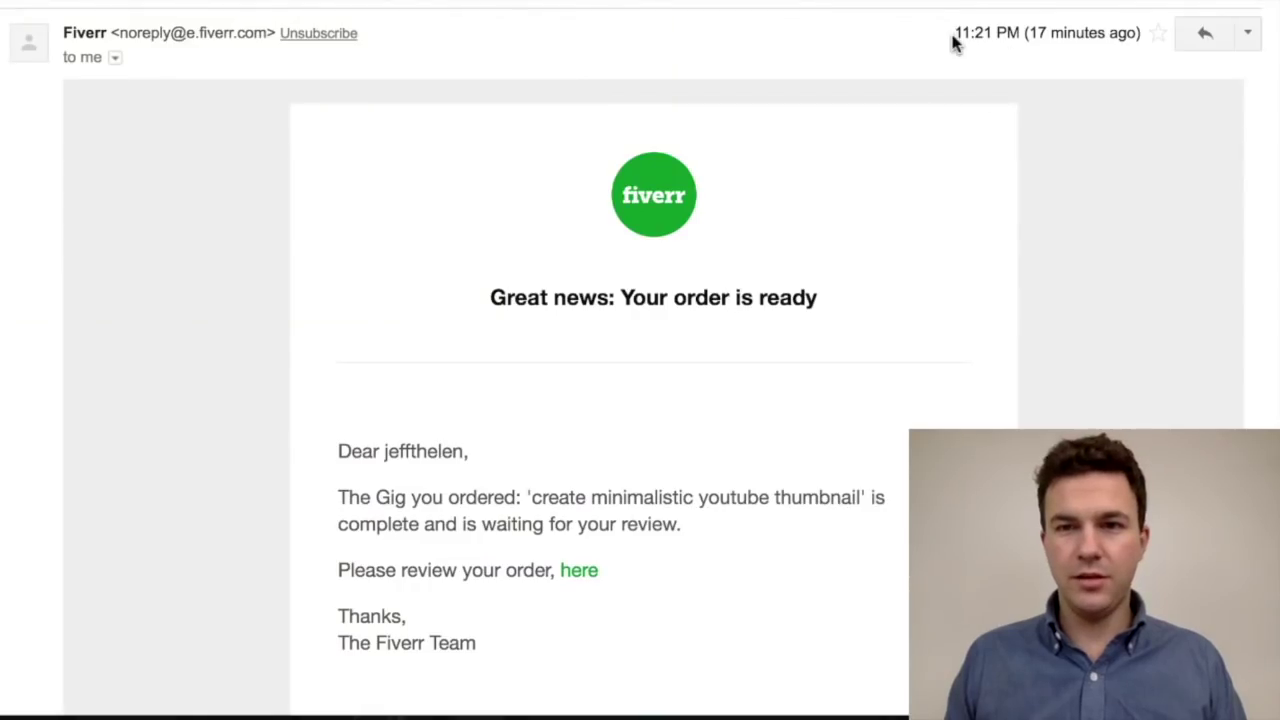
drag(953, 36, 1010, 36)
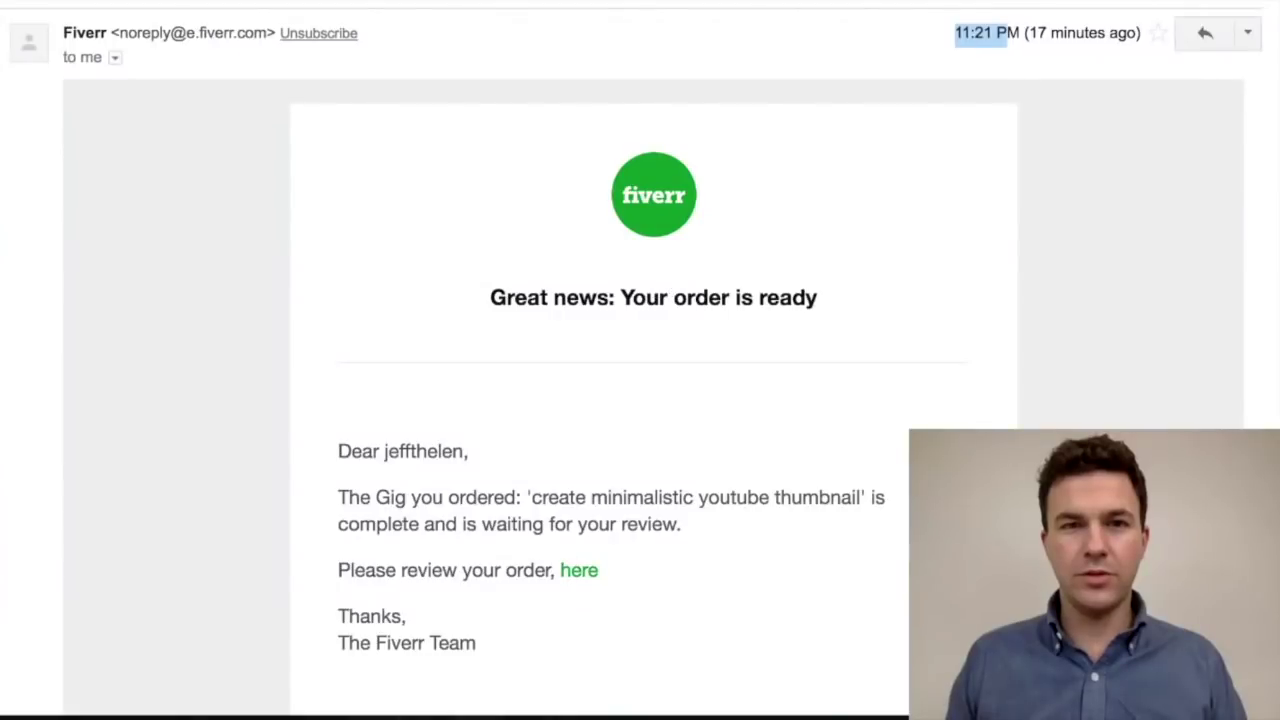
click(175, 8)
- Accept the revised thumbnail order and confirm receiving the final delivery
scroll(386, 494, down, 2)
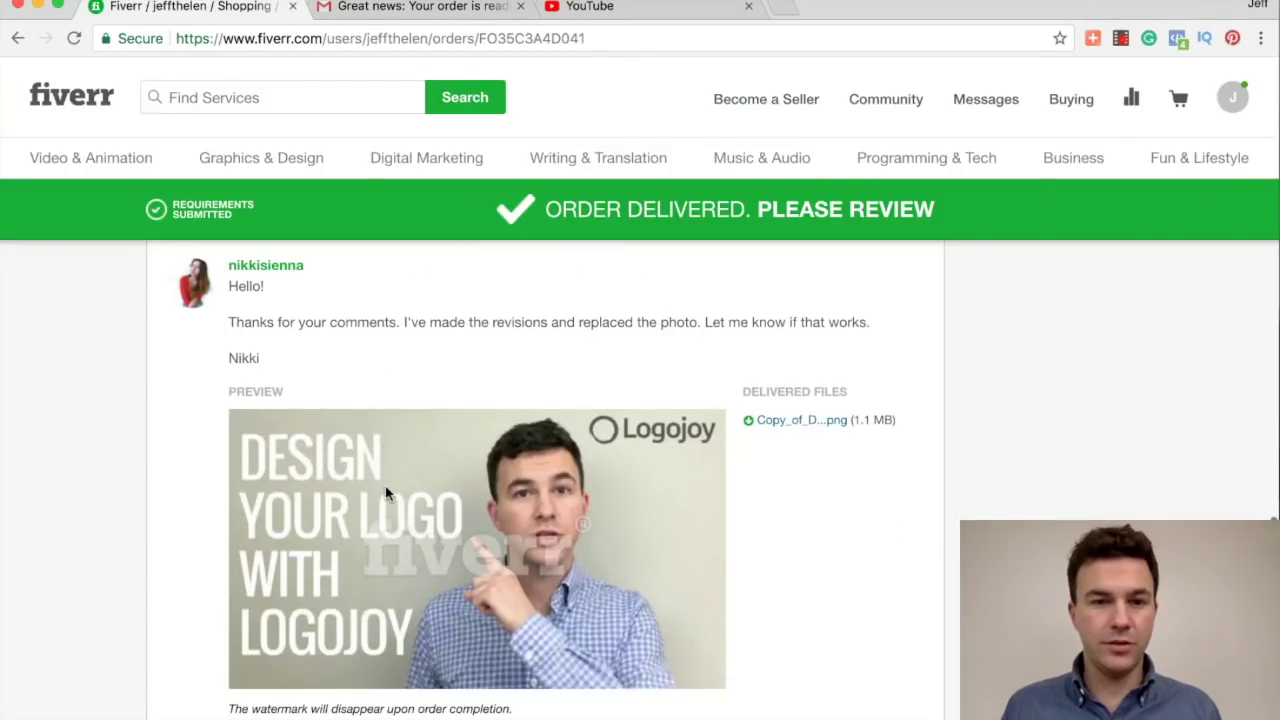
scroll(509, 563, down, 4)
scroll(585, 575, down, 2)
scroll(585, 575, down, 2)
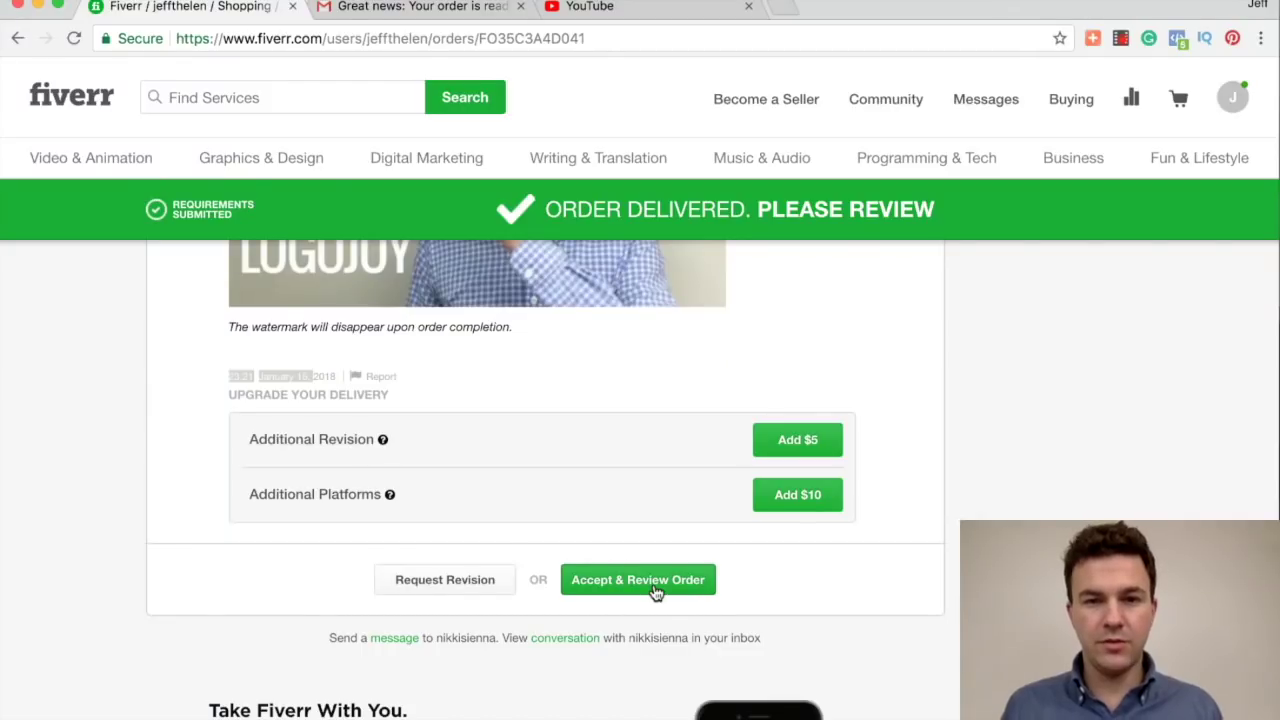
click(655, 588)
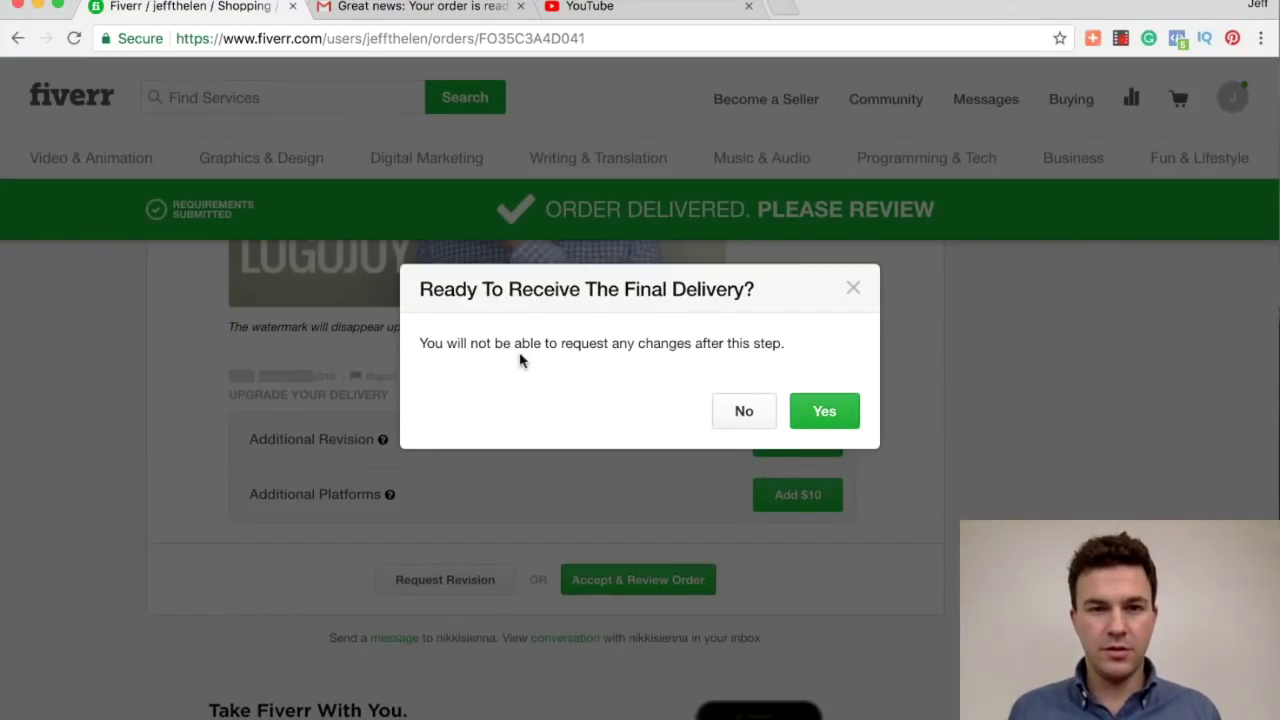
click(843, 416)
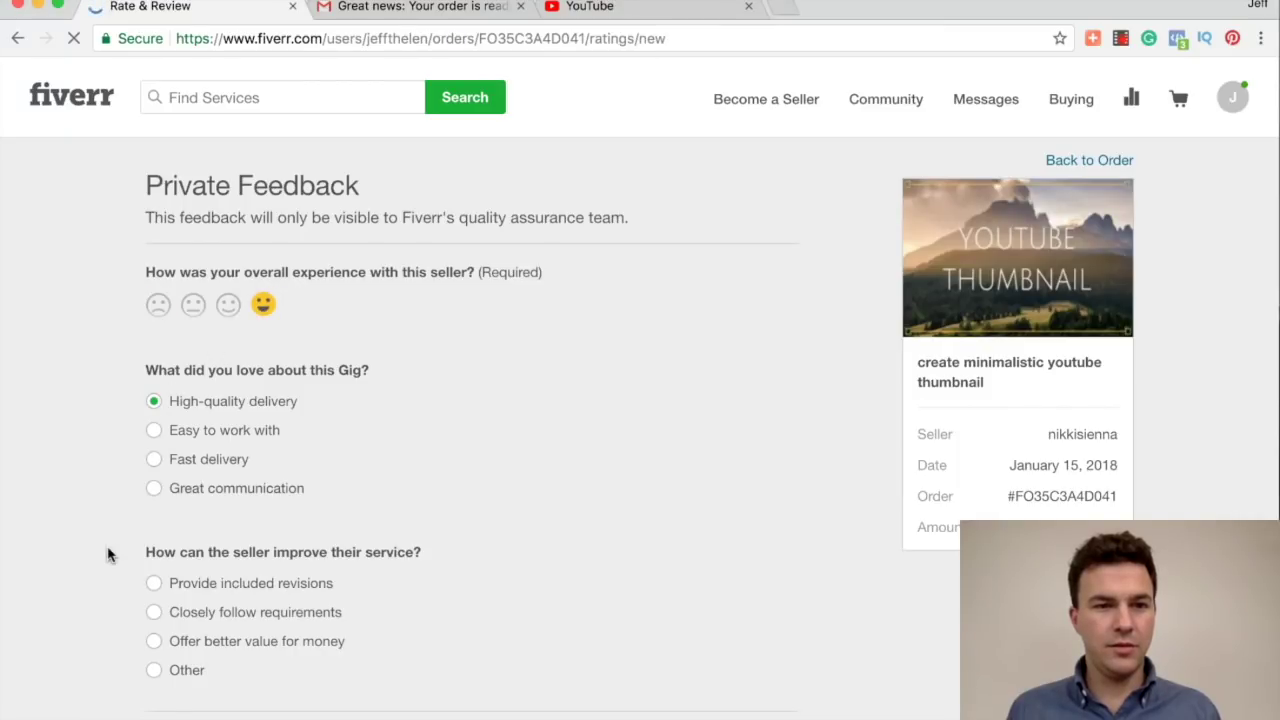
- Send the private feedback and continue to the Public Feedback form
scroll(110, 555, down, 1)
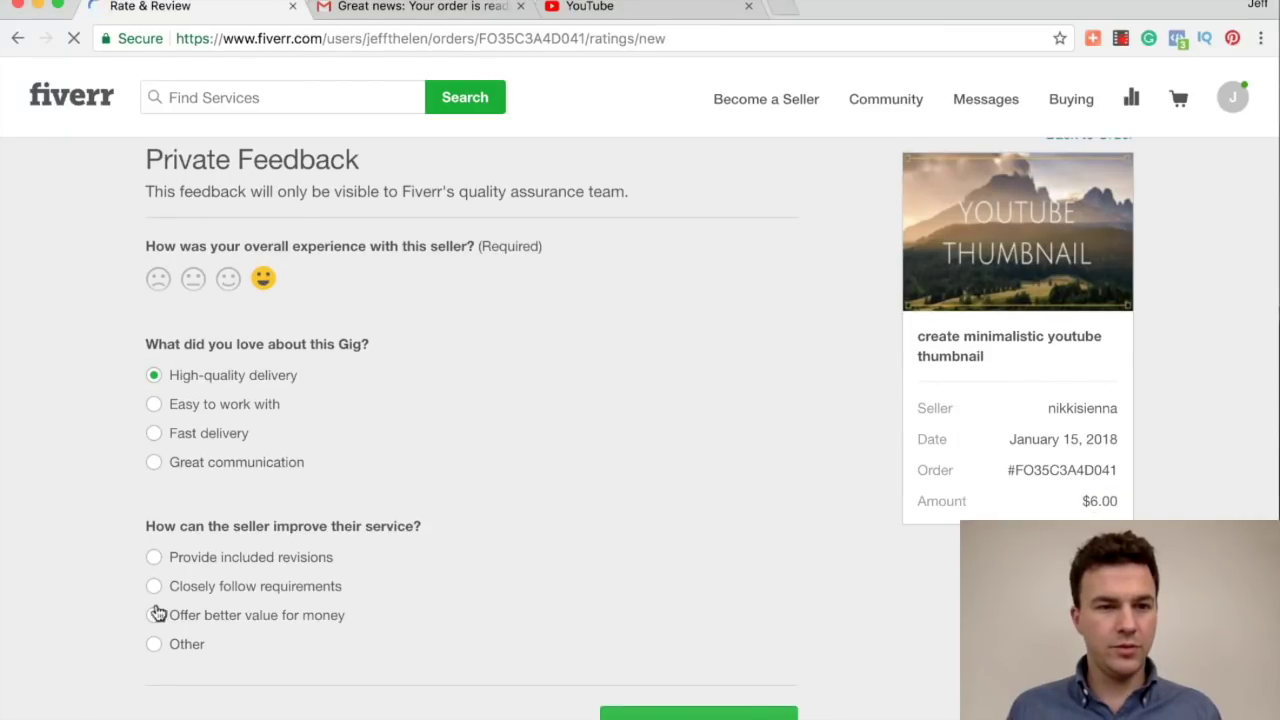
scroll(396, 596, down, 3)
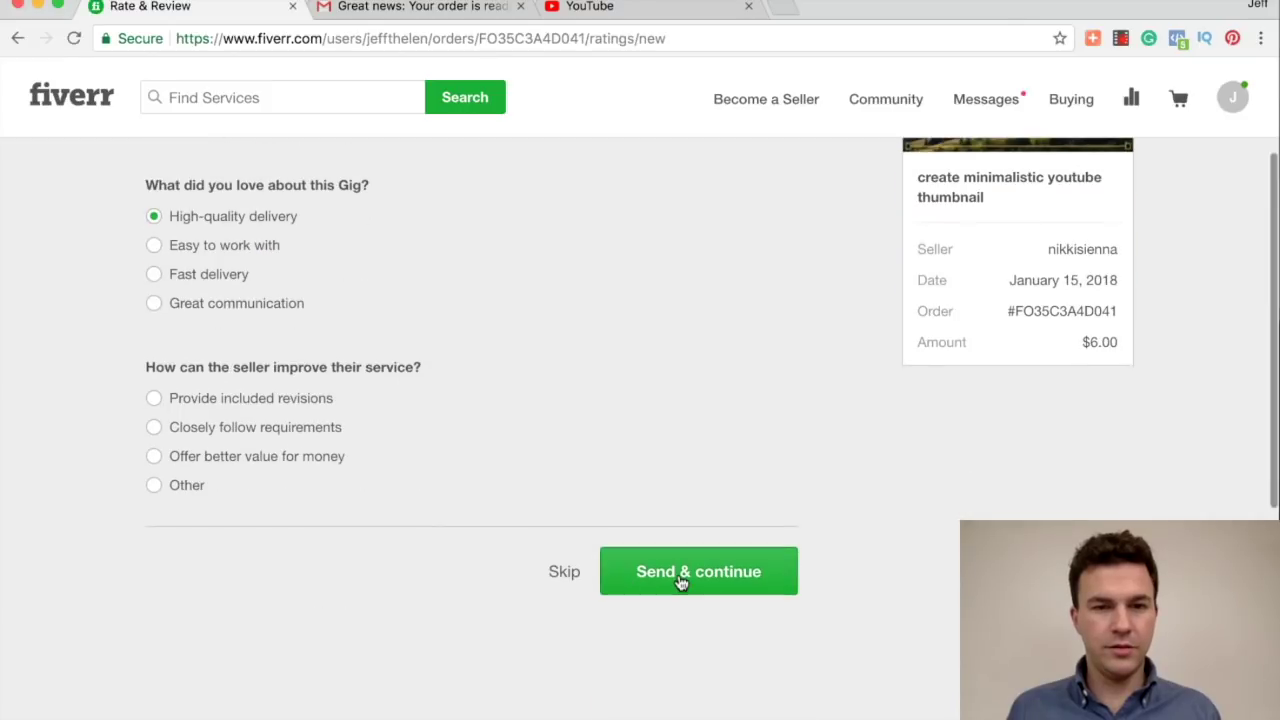
click(679, 581)
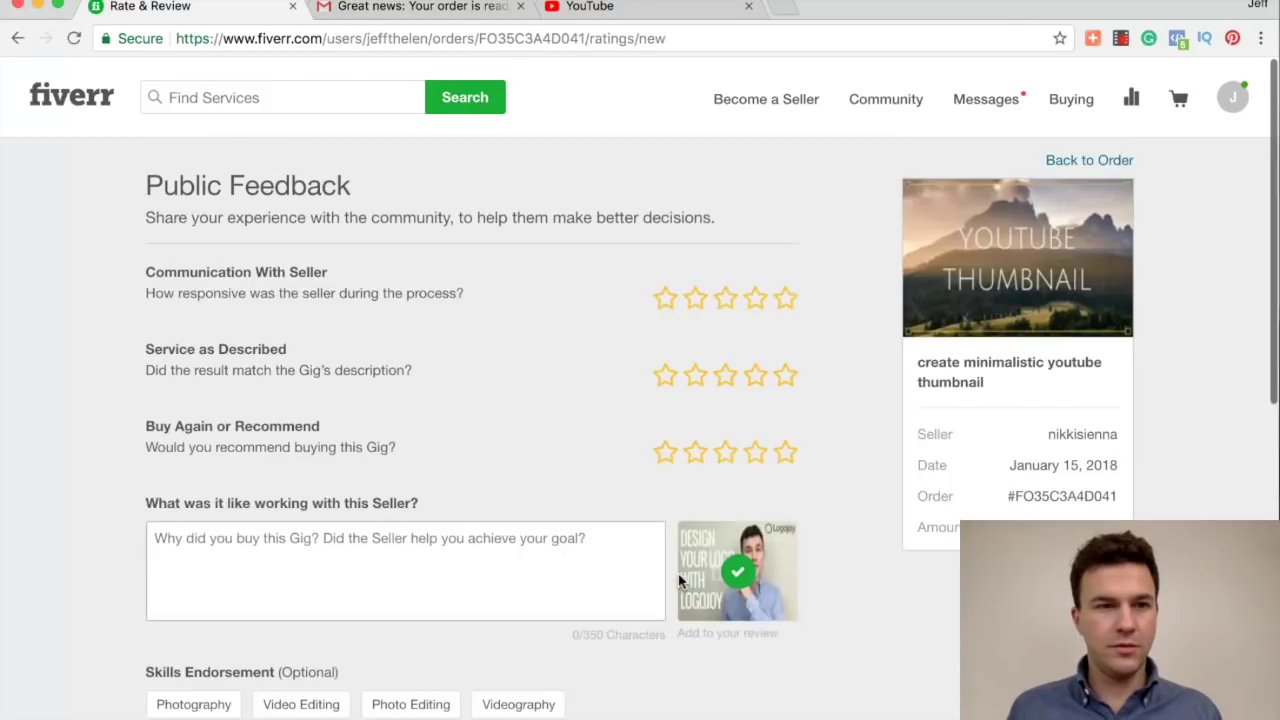
- Rate the seller five stars for Communication, Service as Described and Buy Again
click(785, 300)
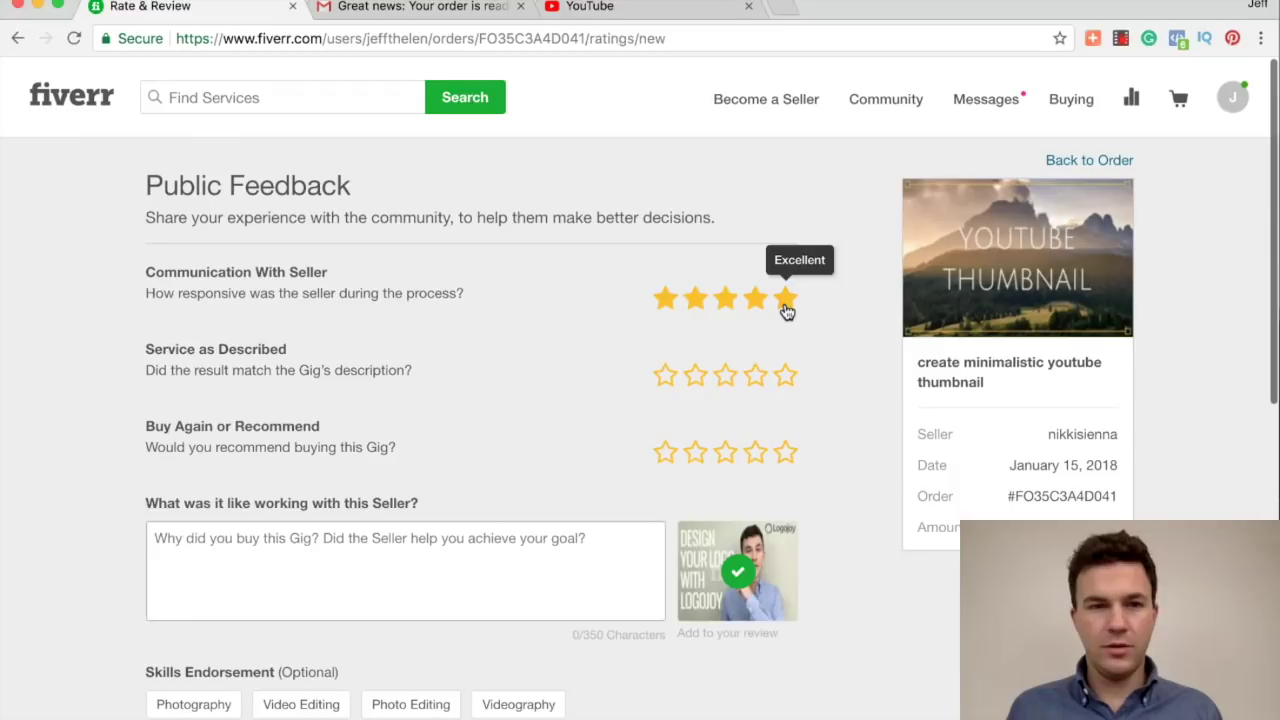
click(785, 378)
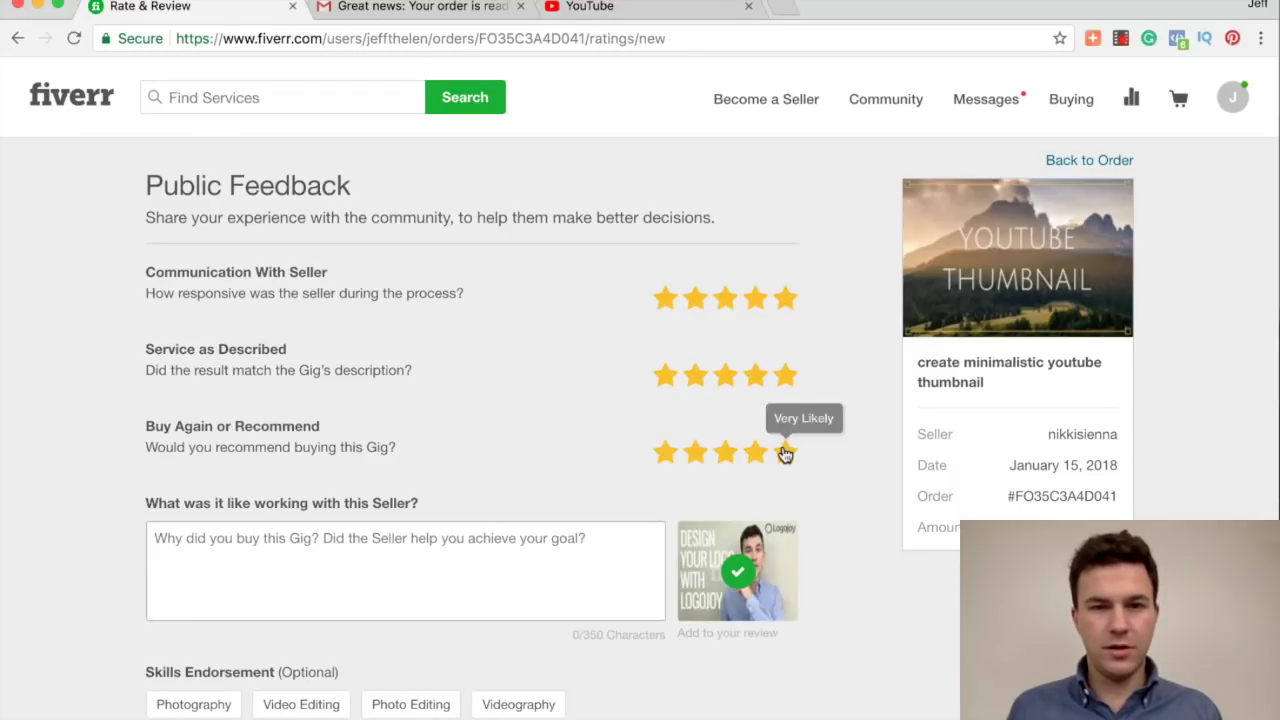
click(785, 452)
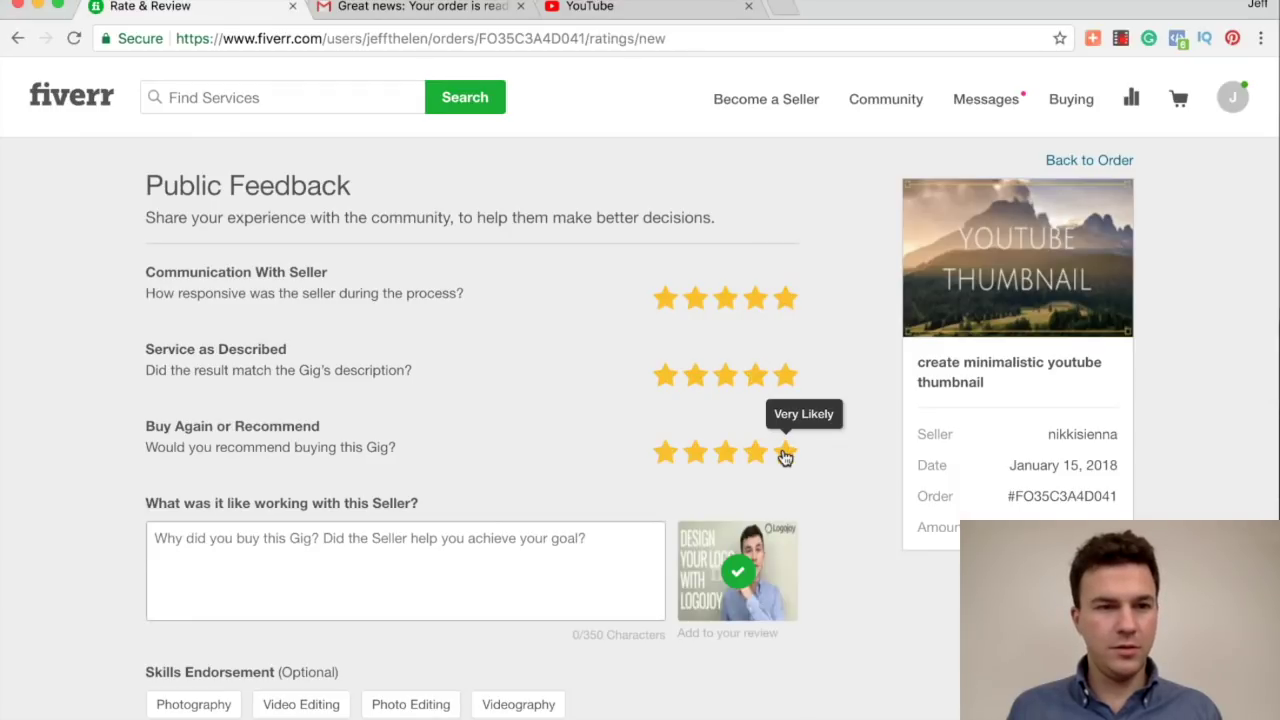
- Write the review 'Amazing work! Super responsive! Will definitely use again!' and send the feedback
click(230, 572)
text(Amazing work! Super responsive! Will definitely use again!)
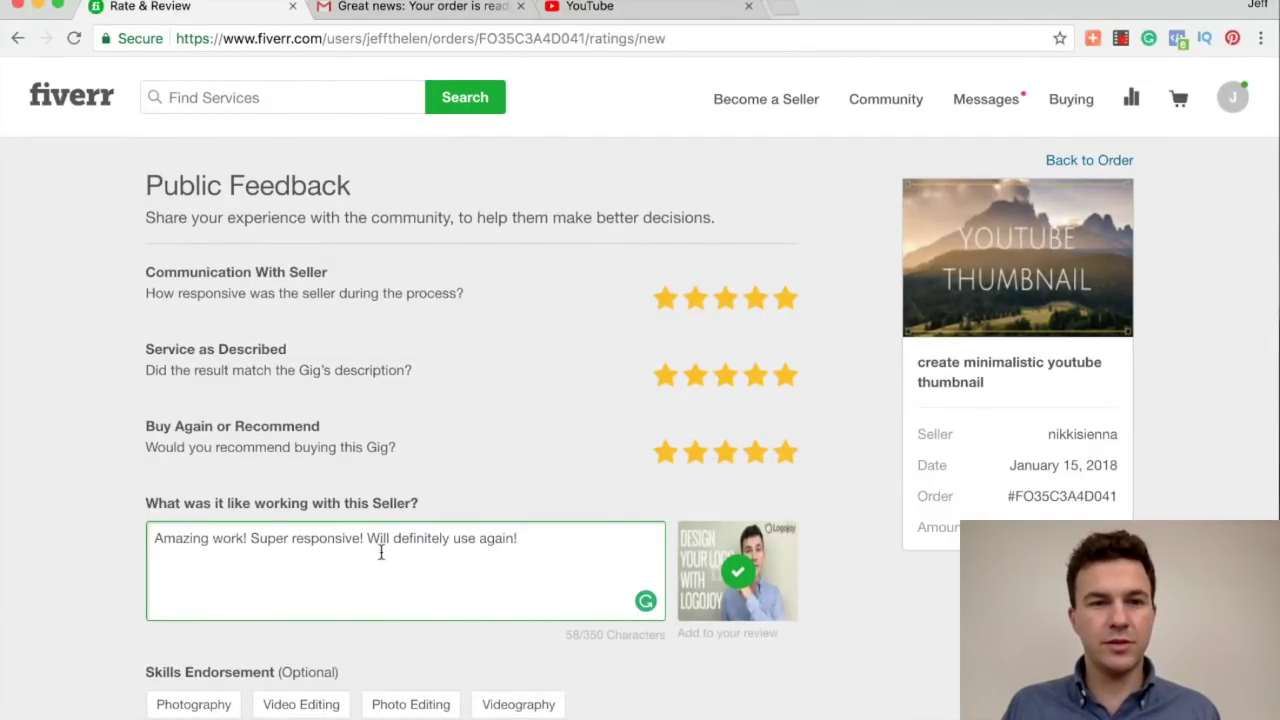
scroll(621, 453, down, 2)
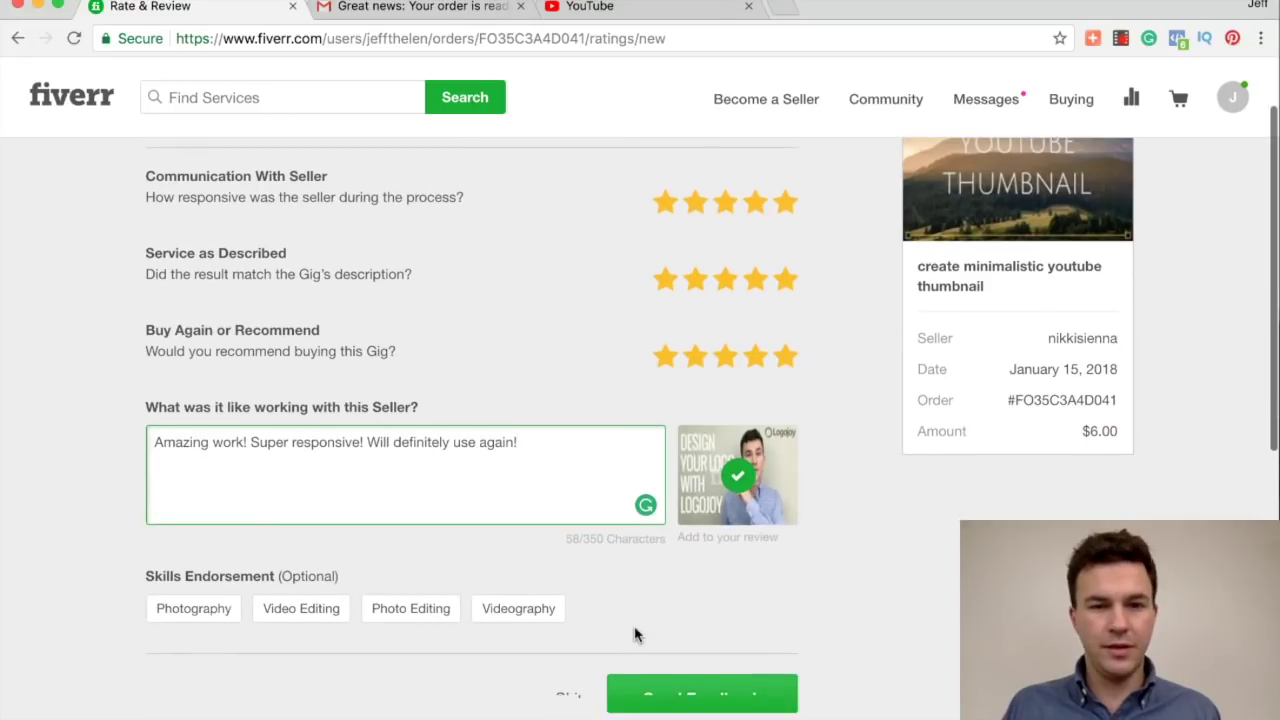
scroll(634, 634, down, 2)
scroll(834, 526, up, 3)
scroll(800, 550, down, 4)
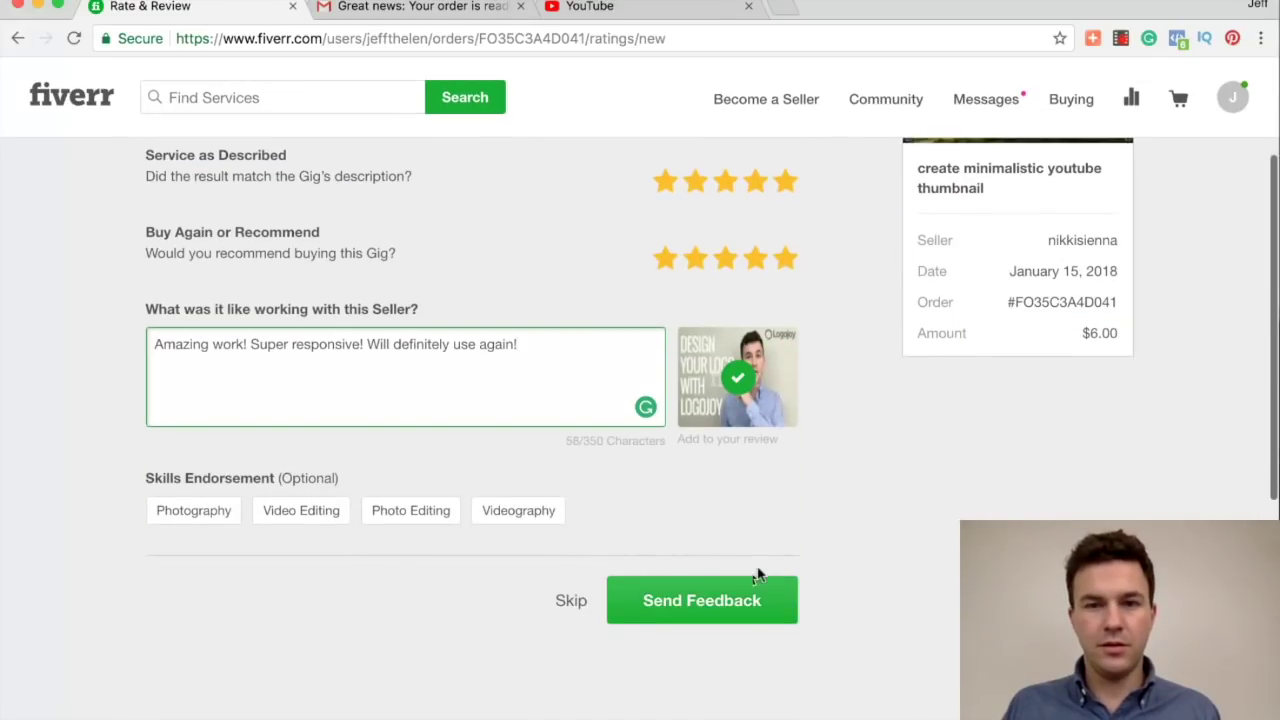
click(724, 603)
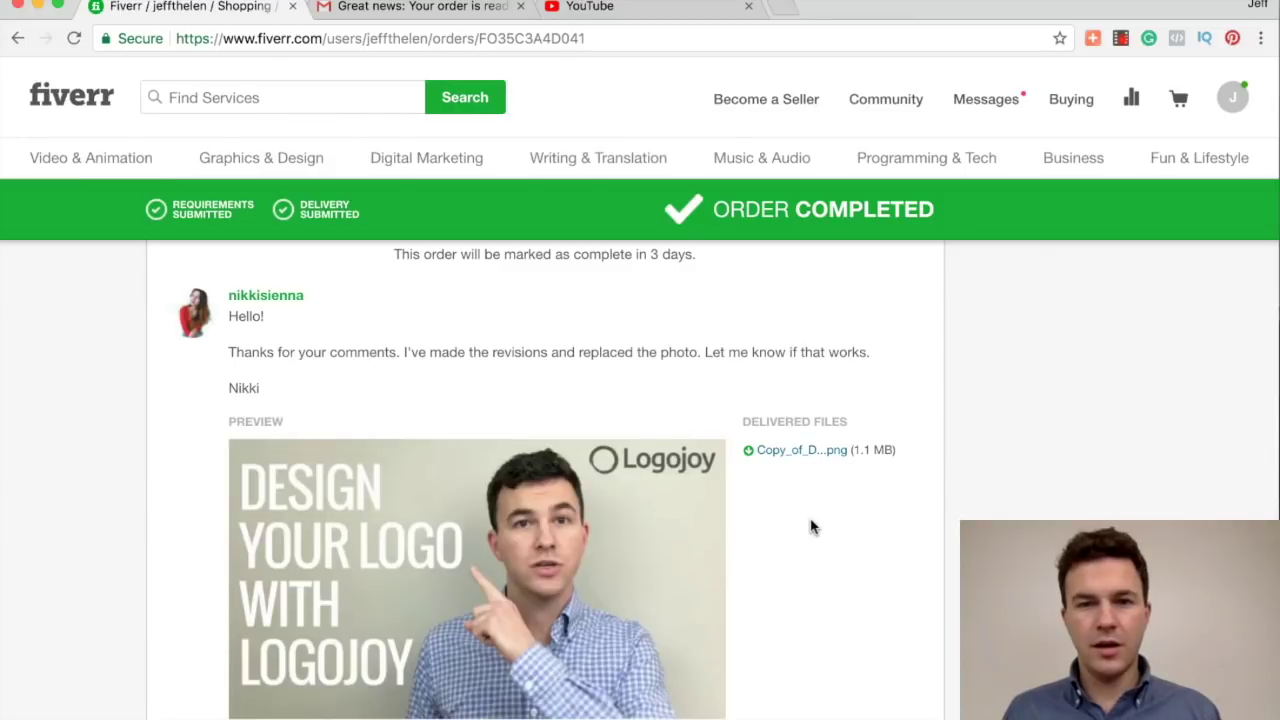
- Preview Copy_of_Design_Your_Logo_with_Logojoy.png from the Desktop, then return to the browser
key(super+Tab)
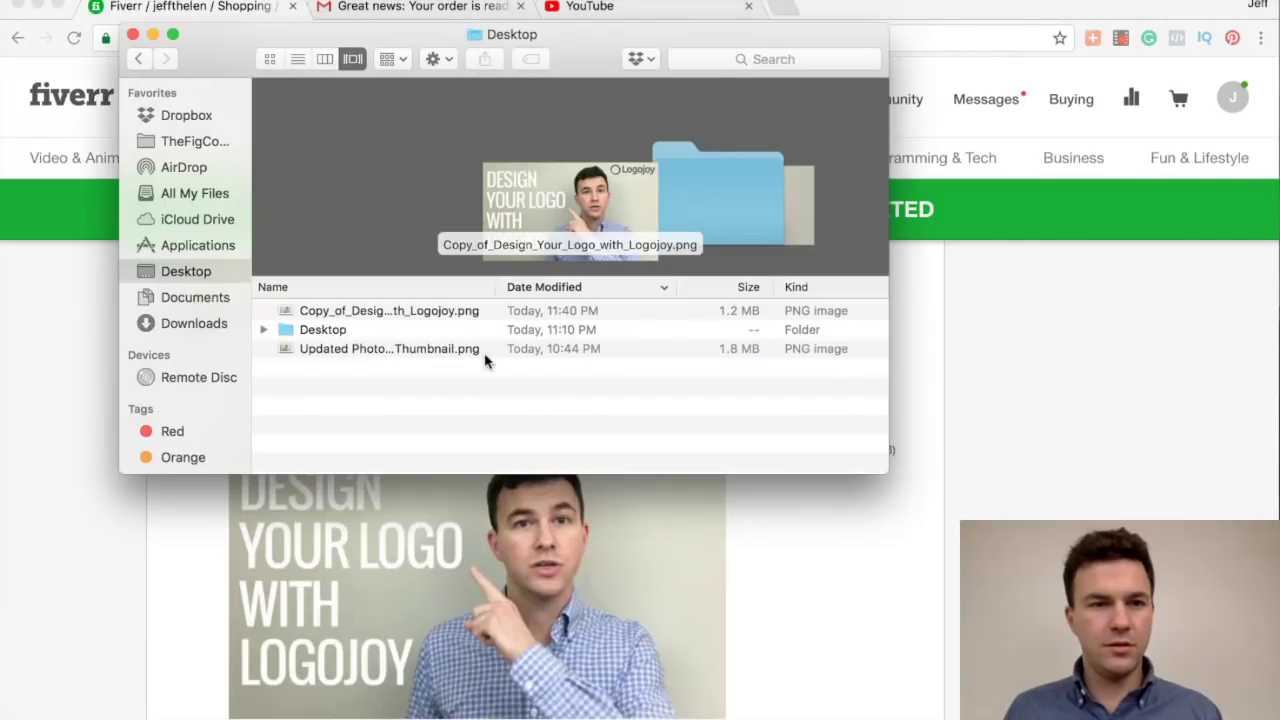
click(415, 312)
double_click(415, 312)
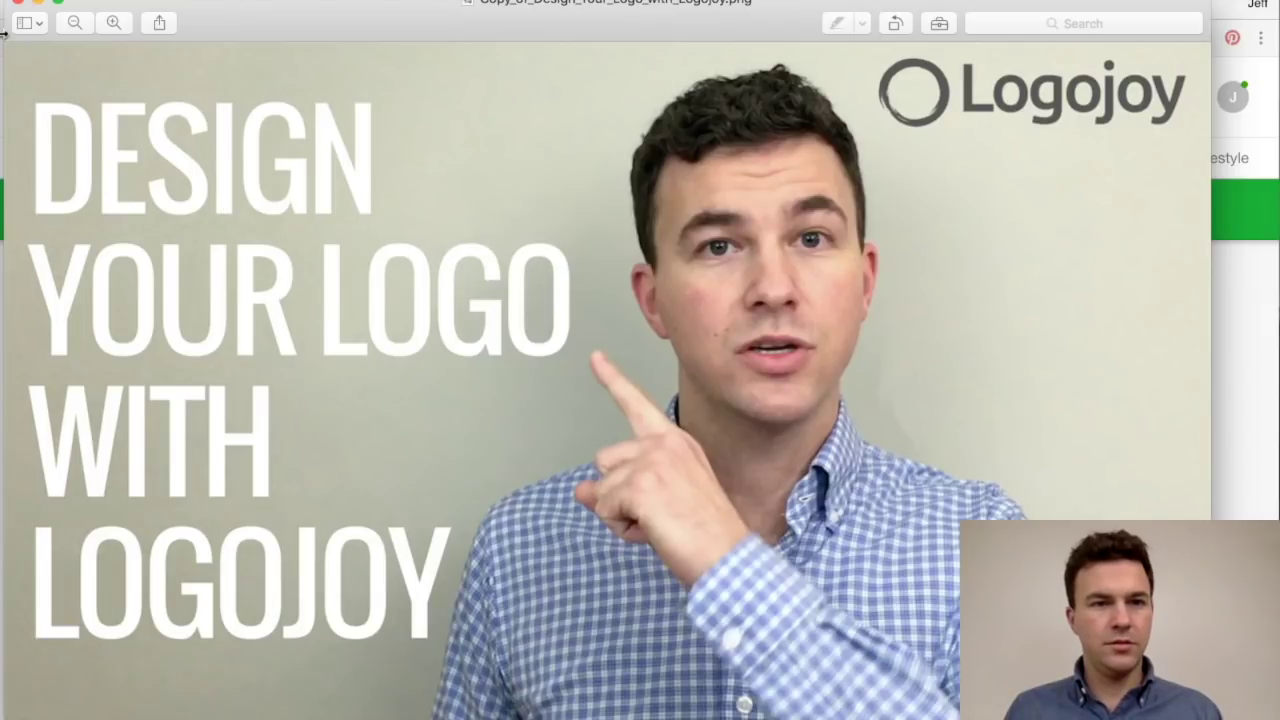
click(16, 5)
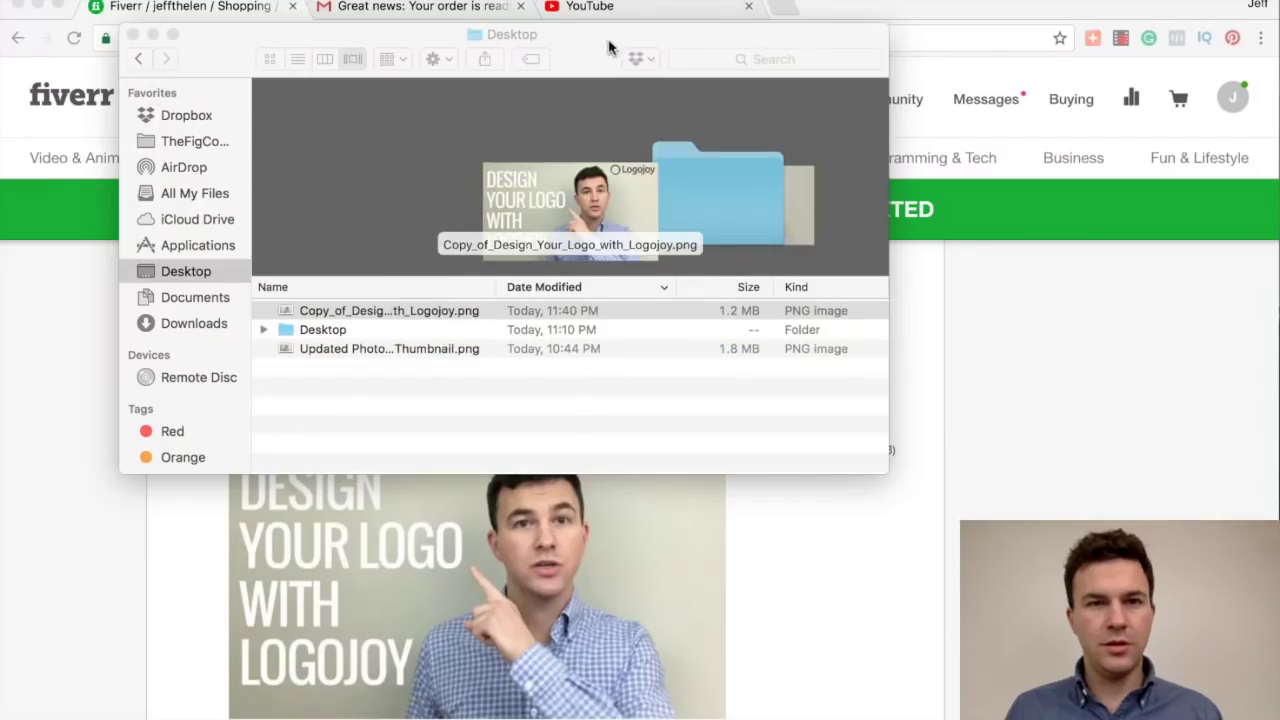
click(1037, 481)
- Upload Copy_of_Design_Your_Logo_with_Logojoy.png as the Business Logo Design video's thumbnail and save
click(590, 7)
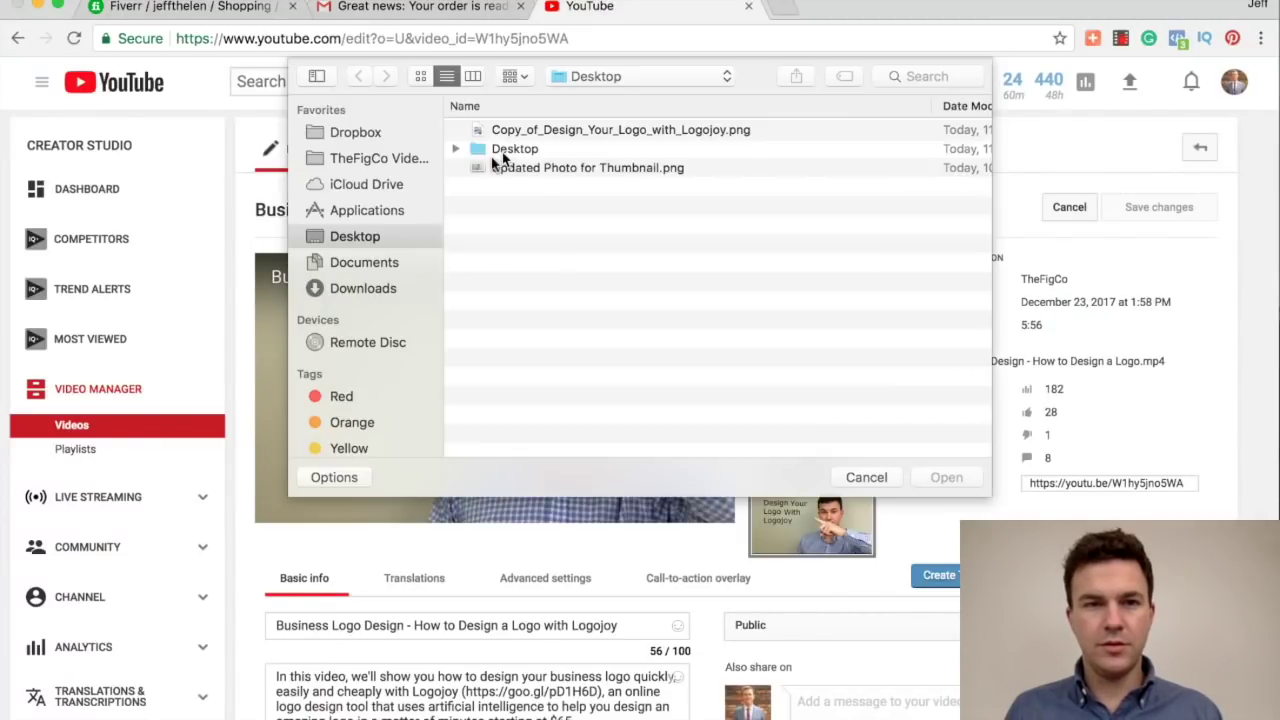
click(533, 133)
click(943, 479)
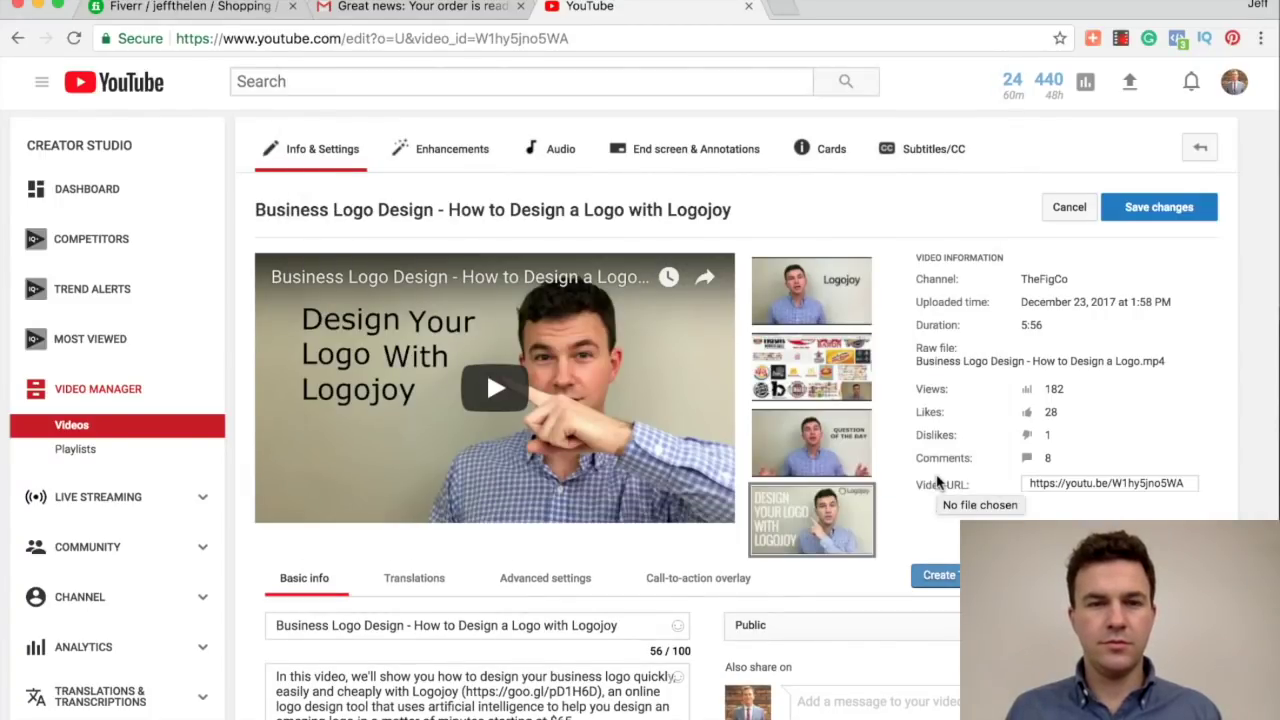
click(1168, 207)
scroll(731, 400, down, 2)
scroll(731, 400, down, 1)
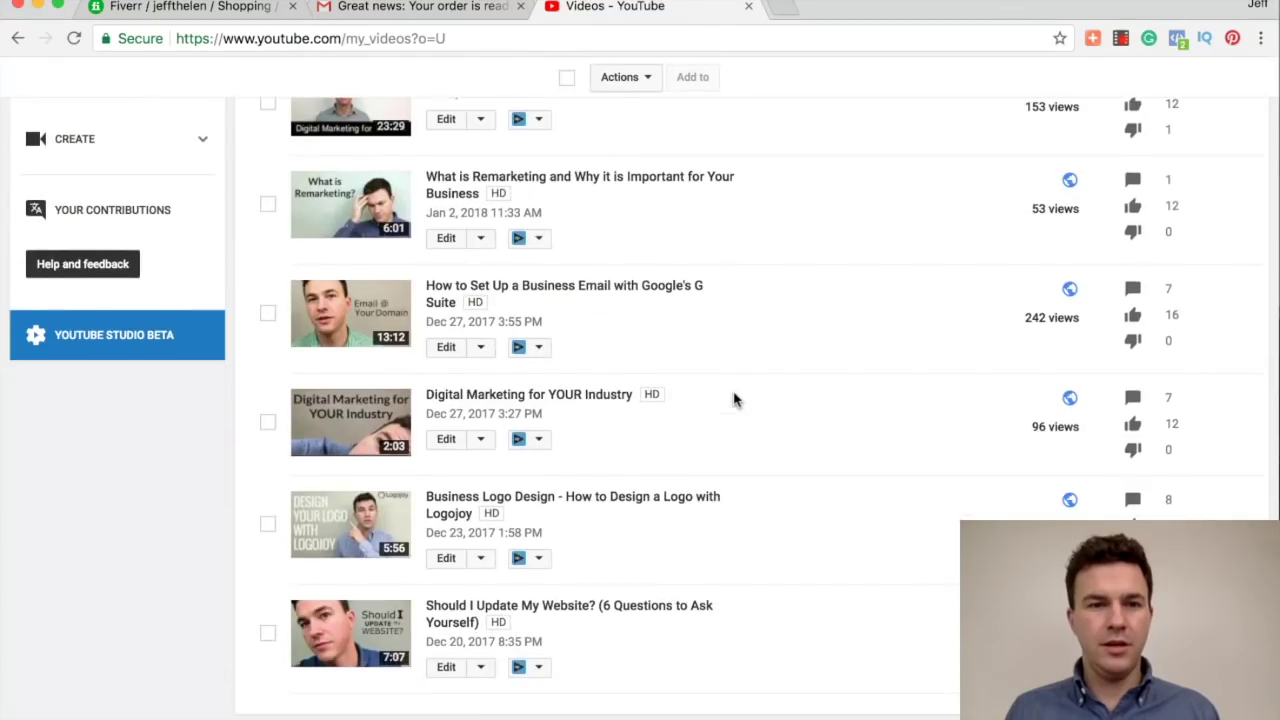